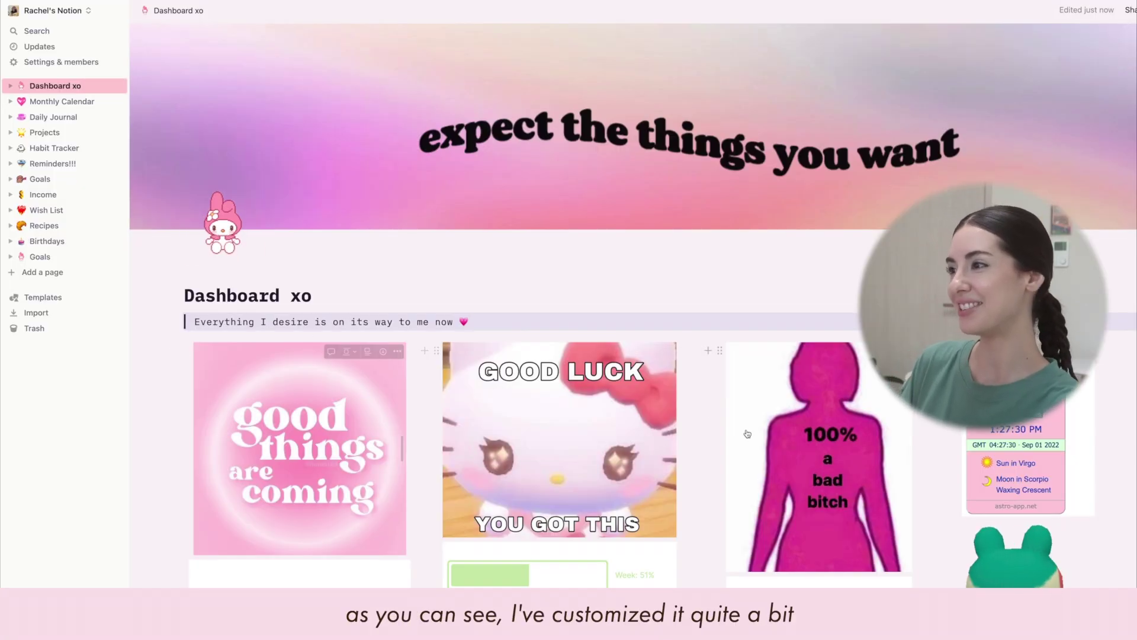
scroll(793, 453, down, 5)
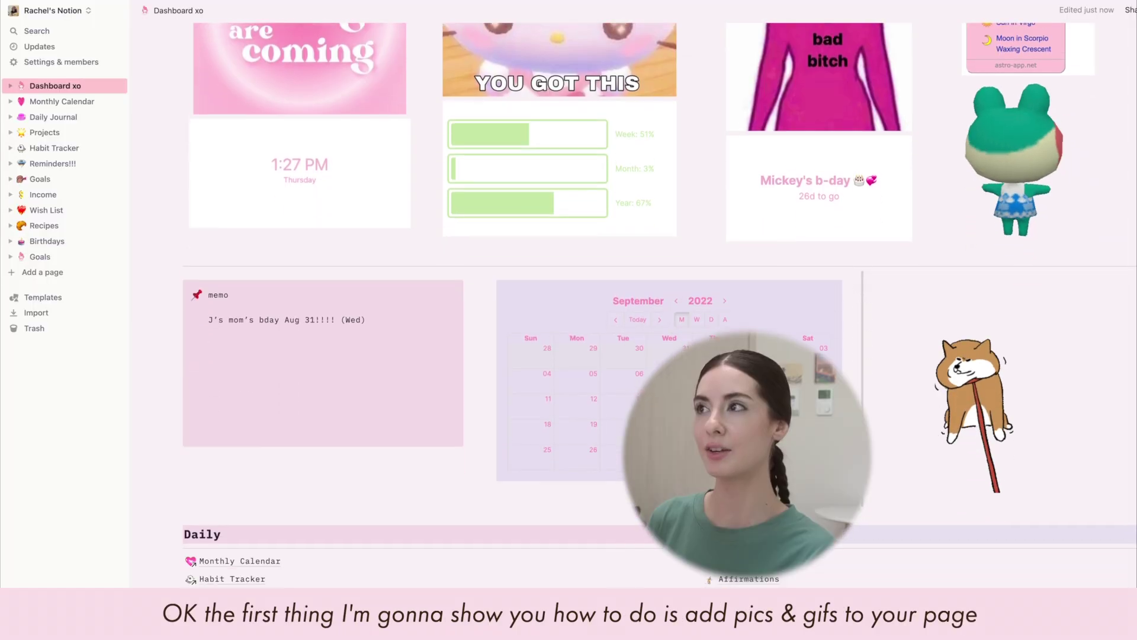
scroll(660, 305, down, 4)
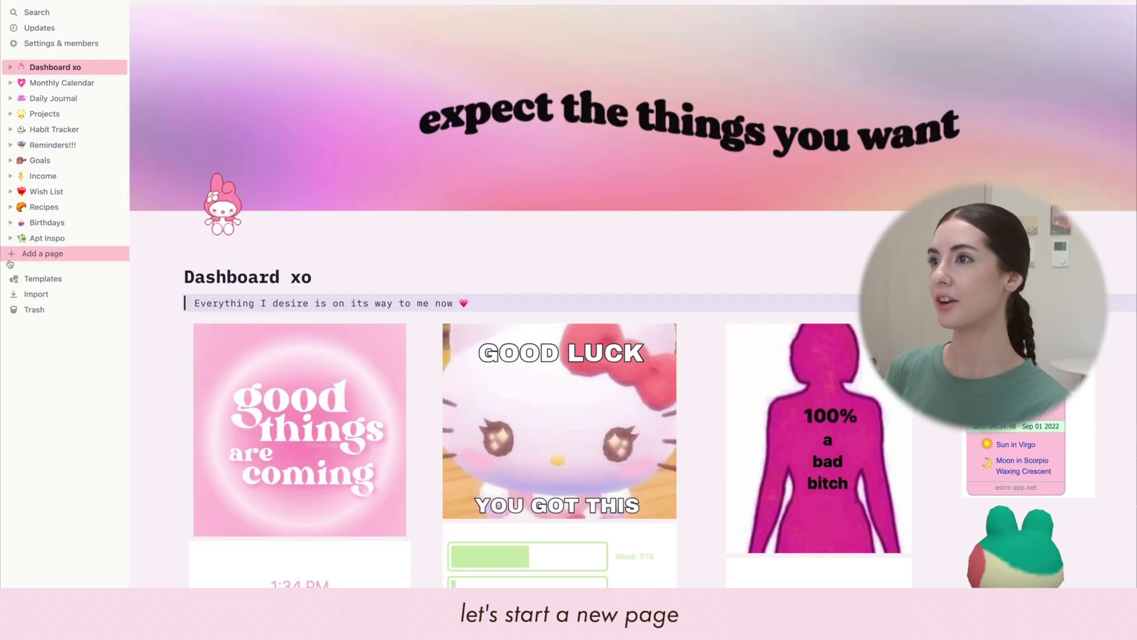
- Create a new page titled Goals and add a randomly chosen cover and icon to it
click(9, 260)
text(Goals)
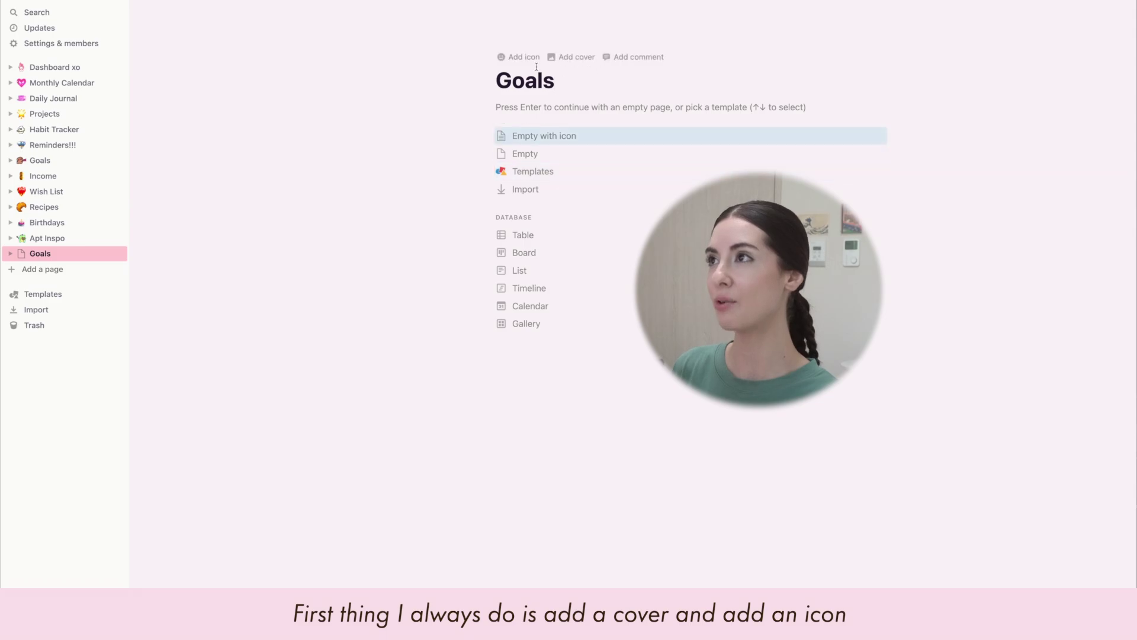
click(570, 58)
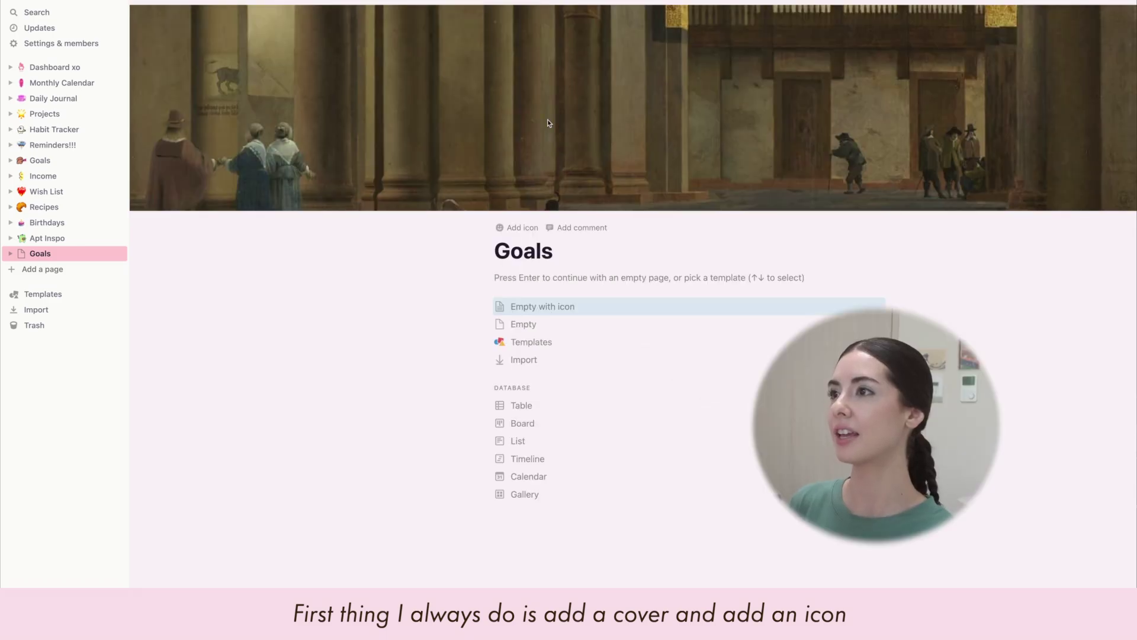
click(522, 228)
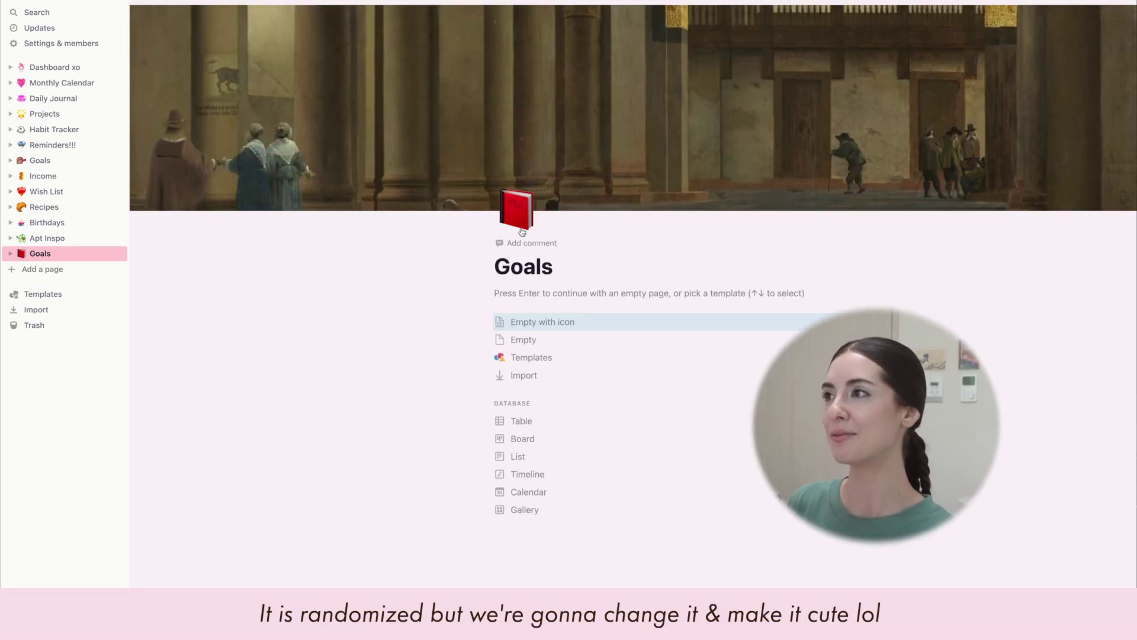
- Replace the Goals page cover by uploading the emoji-named copy.jpg gradient image from the Downloads folder
click(813, 218)
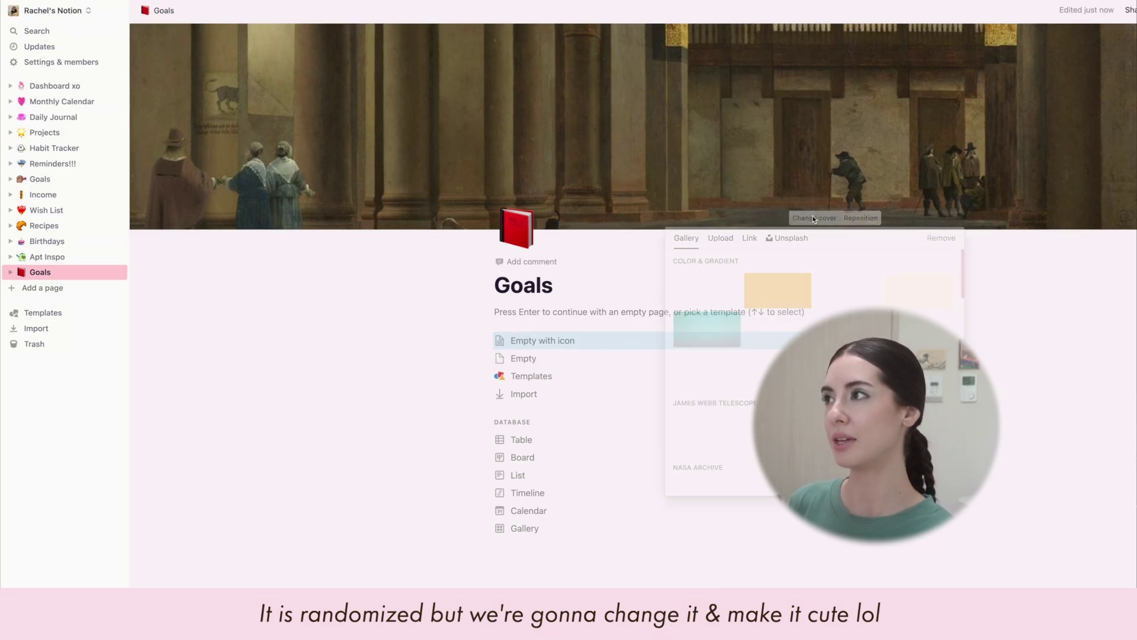
click(721, 238)
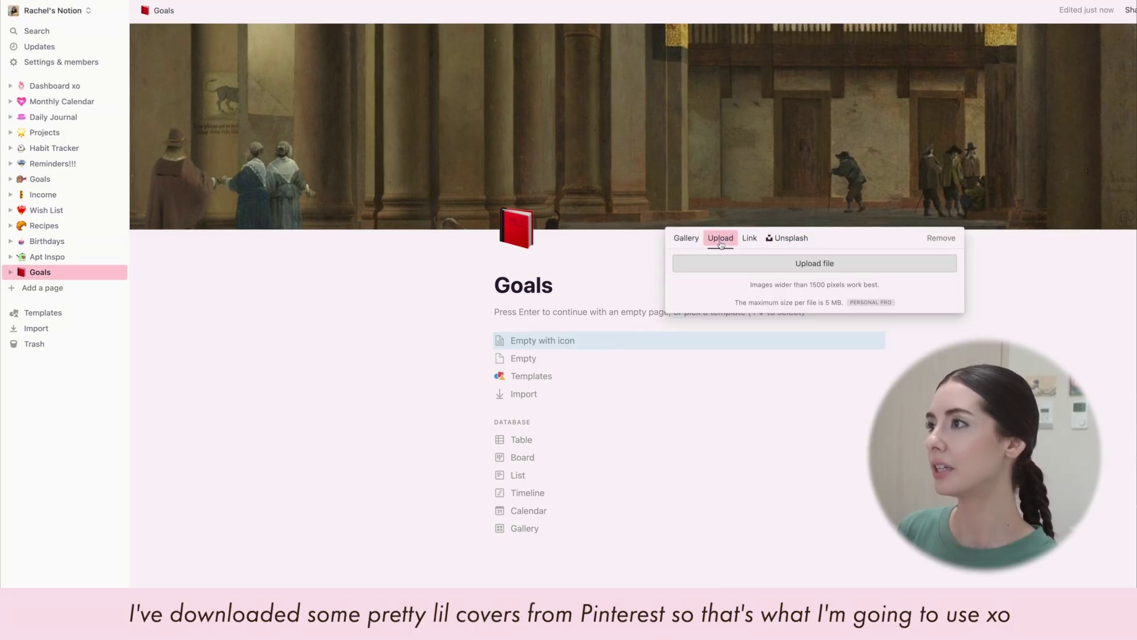
click(728, 264)
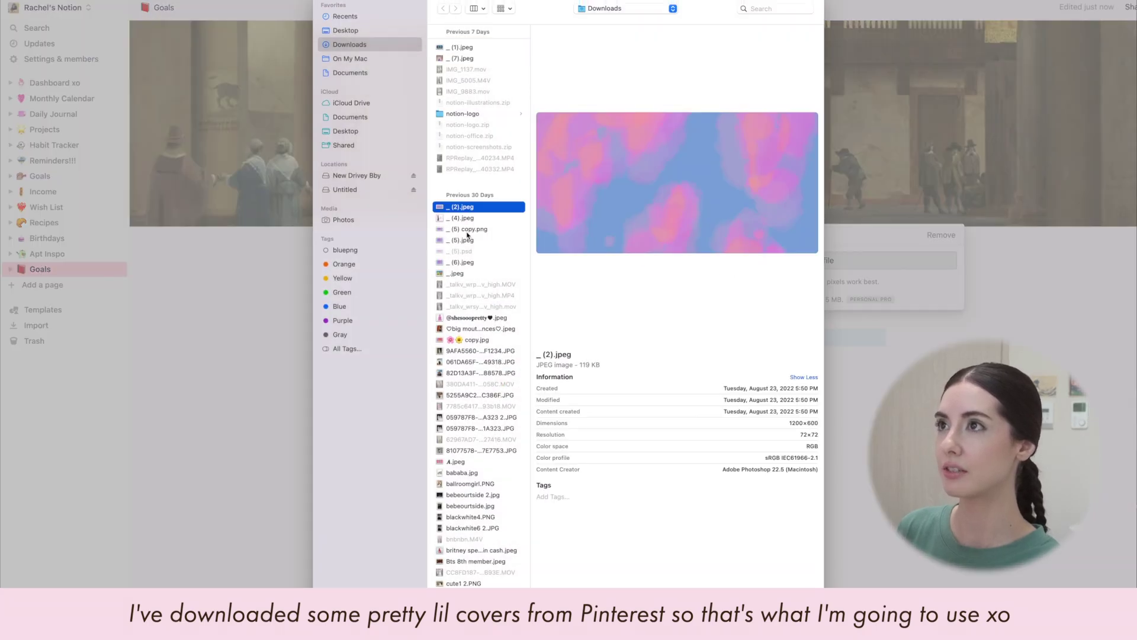
click(467, 229)
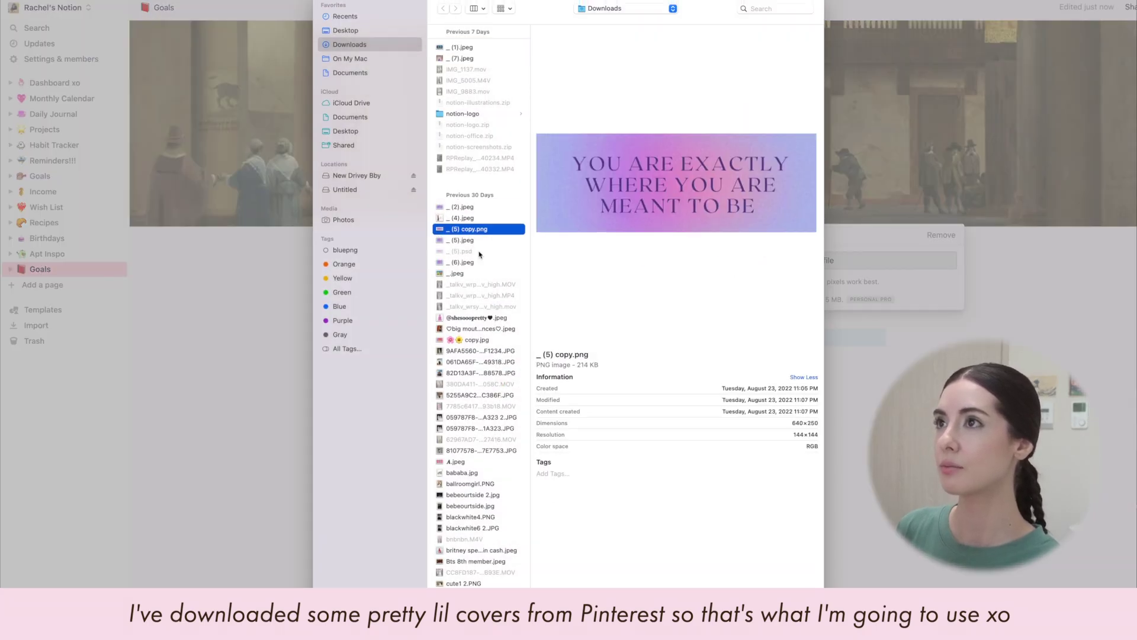
click(475, 340)
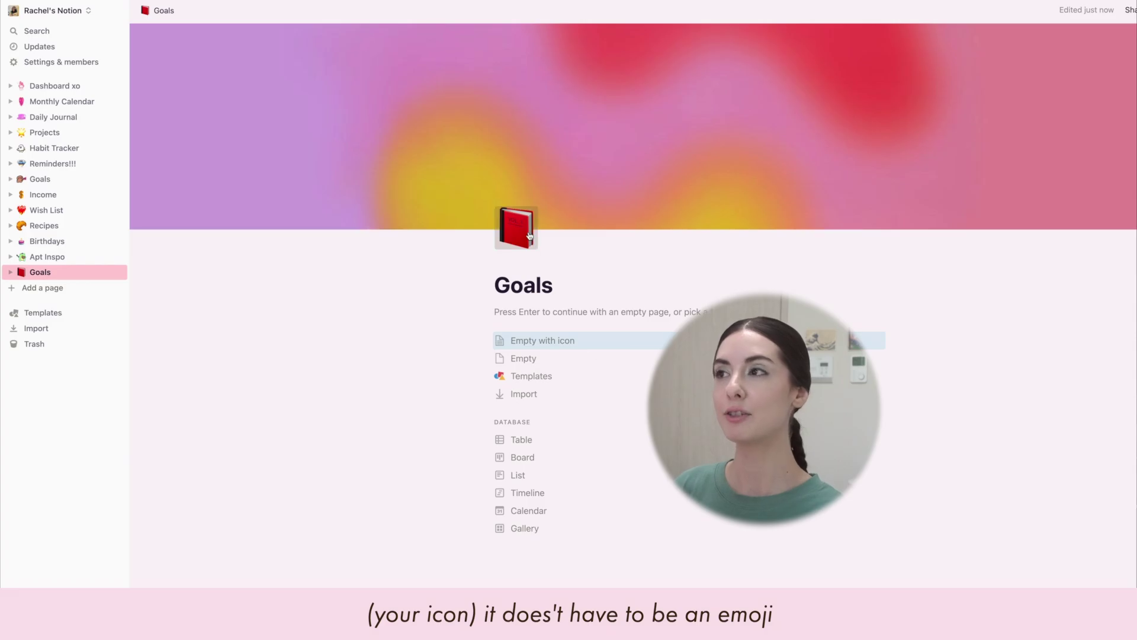
- Change the Goals page icon from the red book to the sparkling pink heart emoji
click(528, 236)
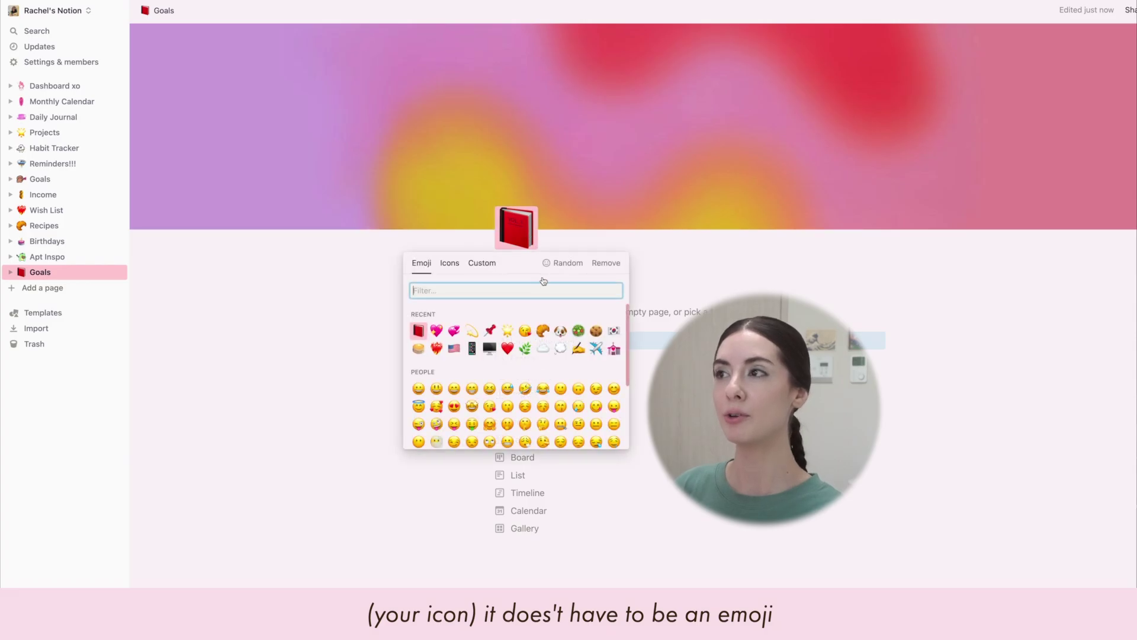
click(437, 330)
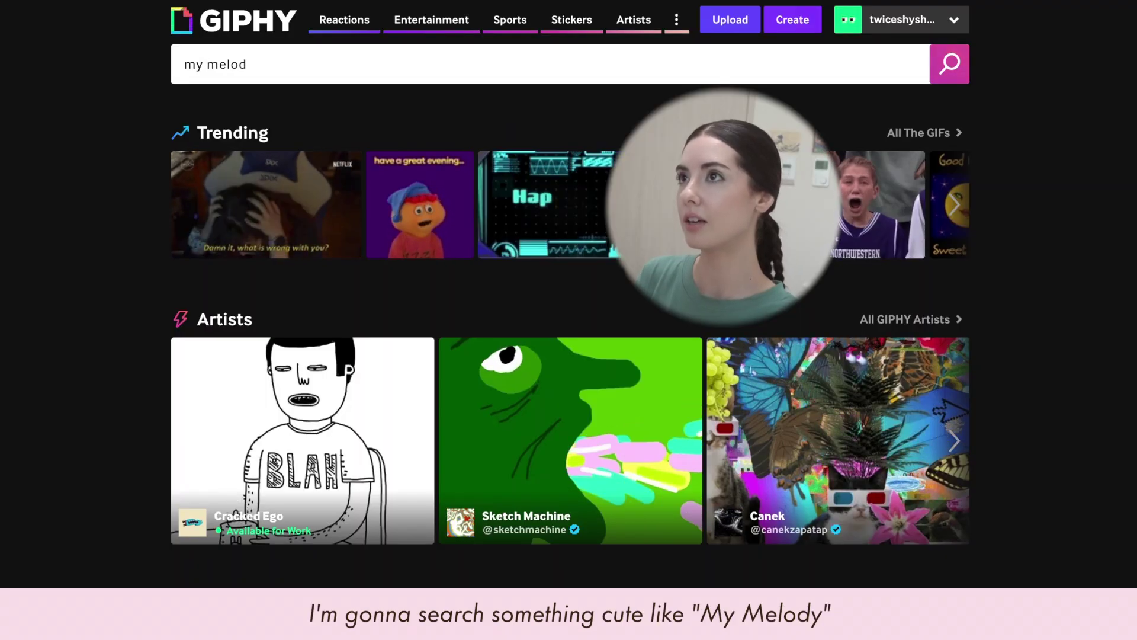
- Switch to GIPHY and search for "my melody" stickers
text(y melody)
key(Return)
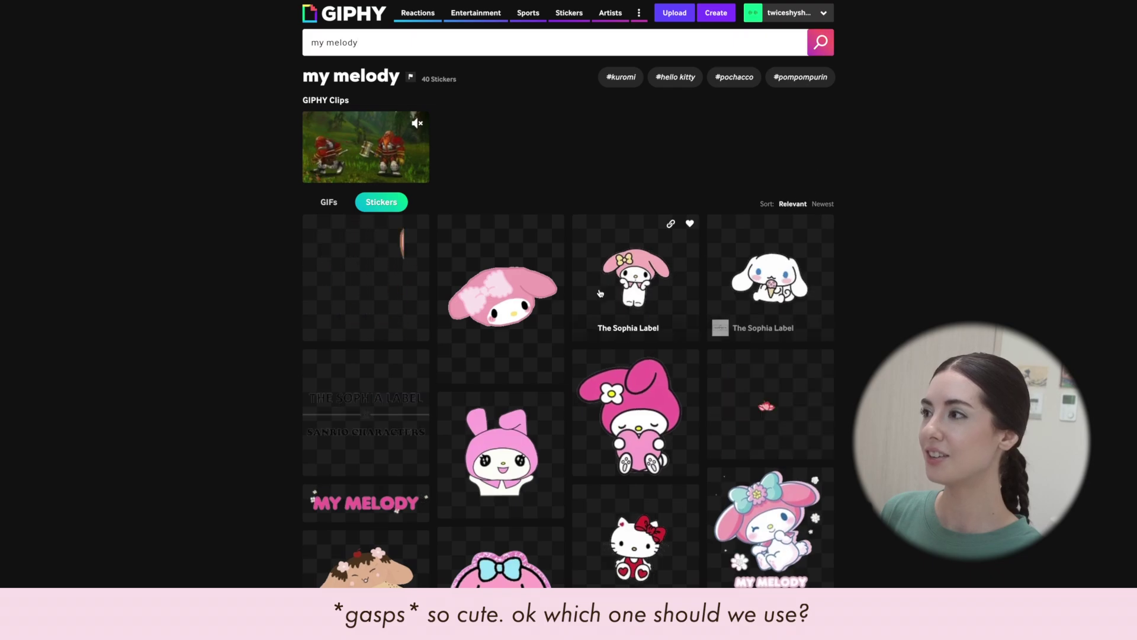
scroll(682, 325, down, 2)
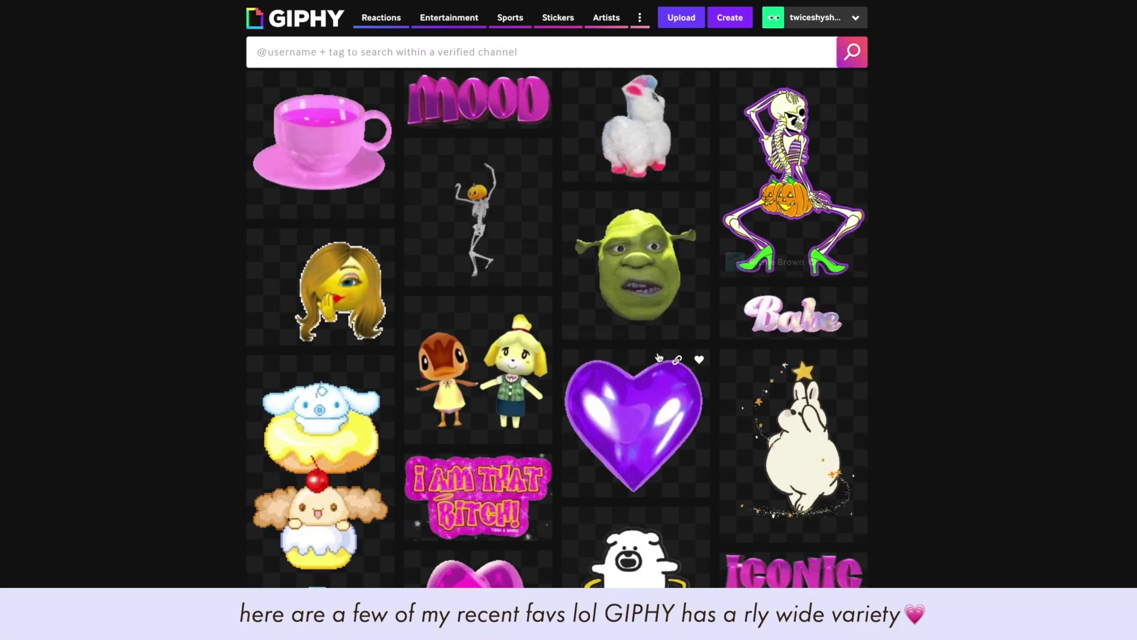
- Pick the pixel-style pink My Melody sticker with the floating heart and copy its image address
scroll(562, 382, down, 3)
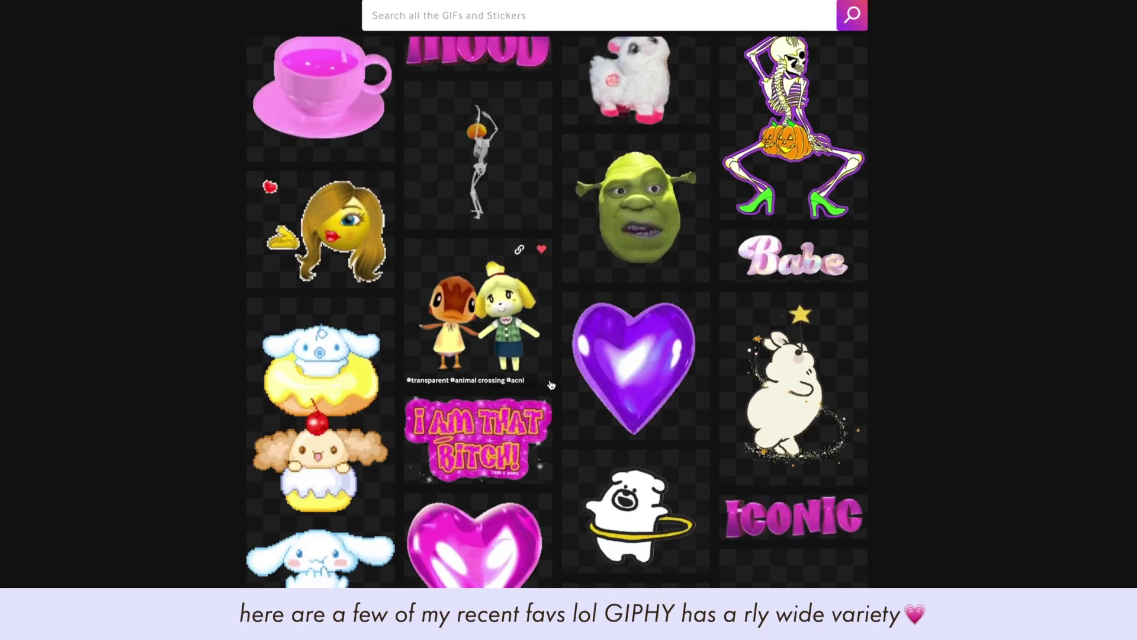
scroll(551, 385, down, 5)
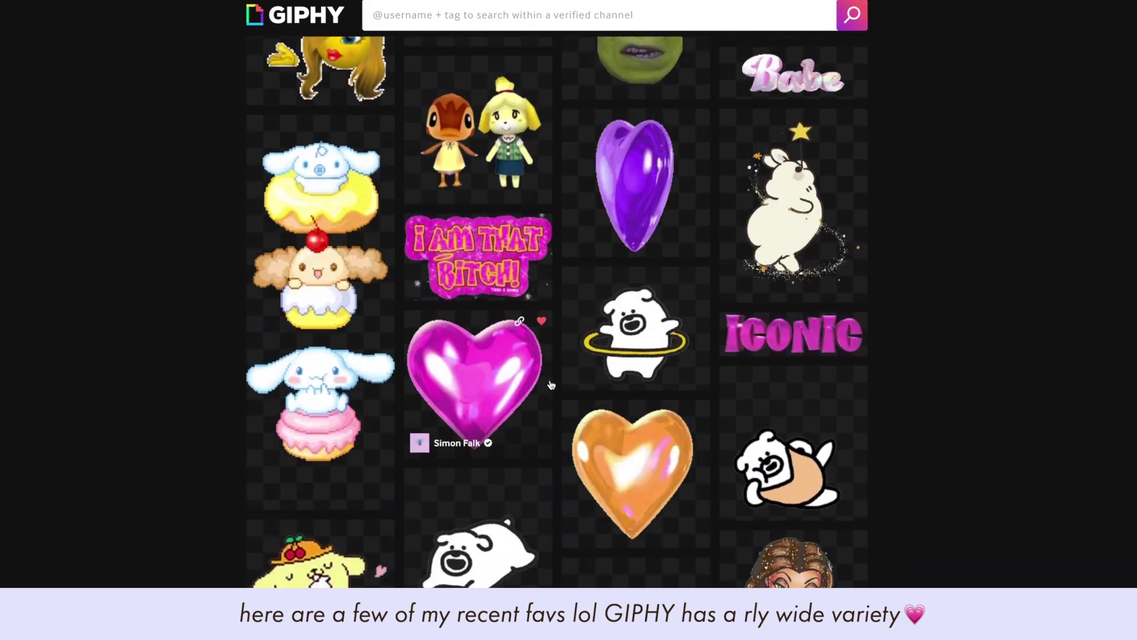
scroll(551, 385, down, 6)
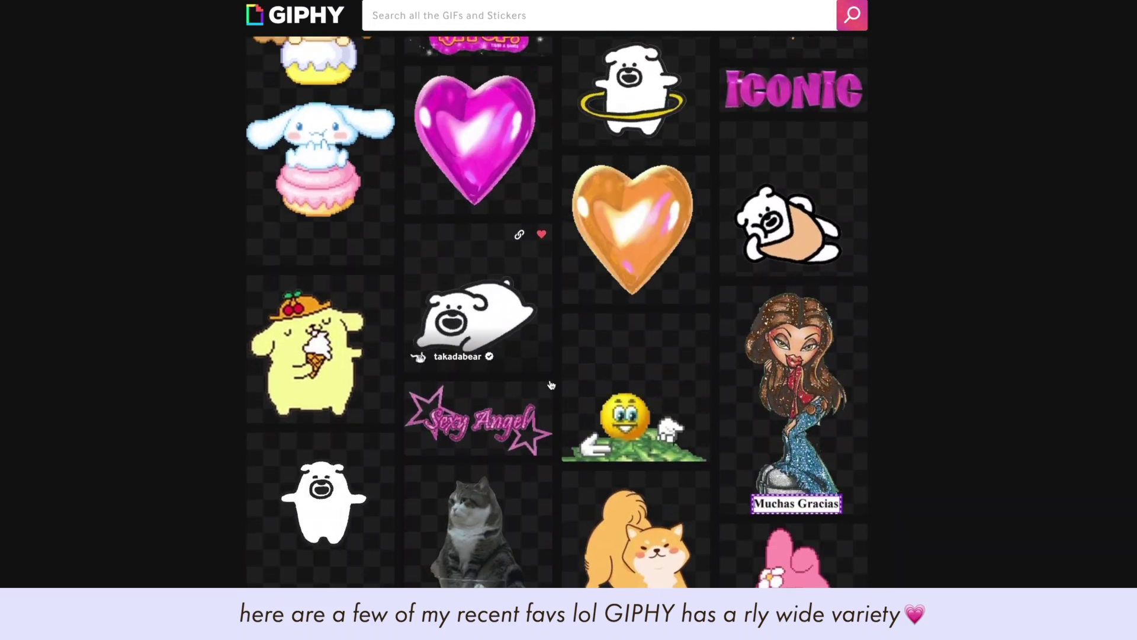
scroll(551, 385, down, 3)
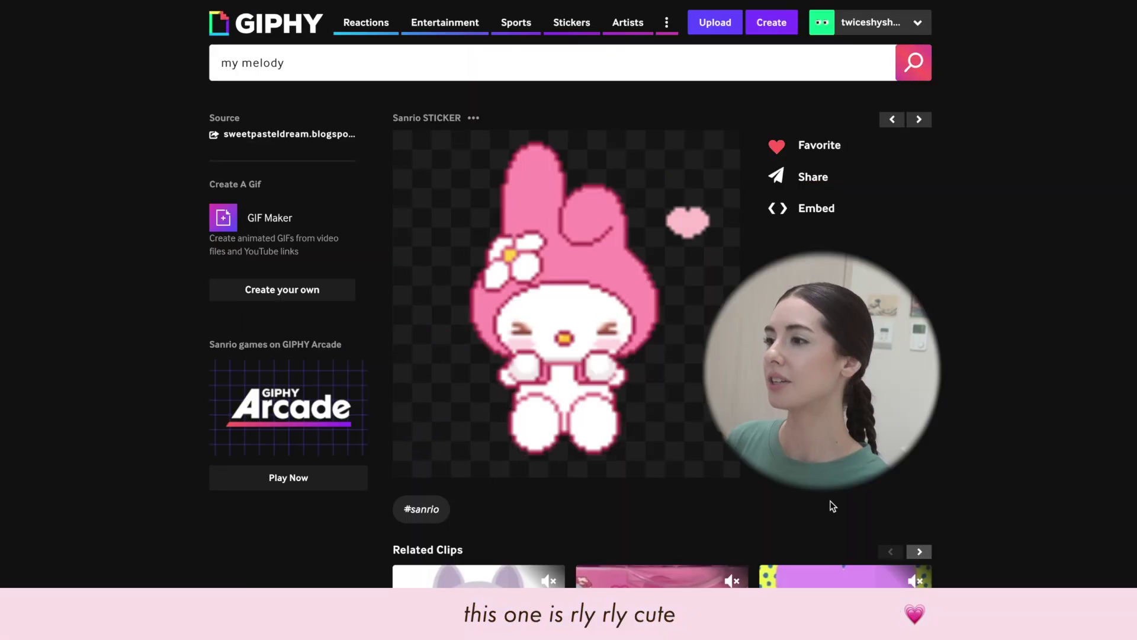
right_click(616, 317)
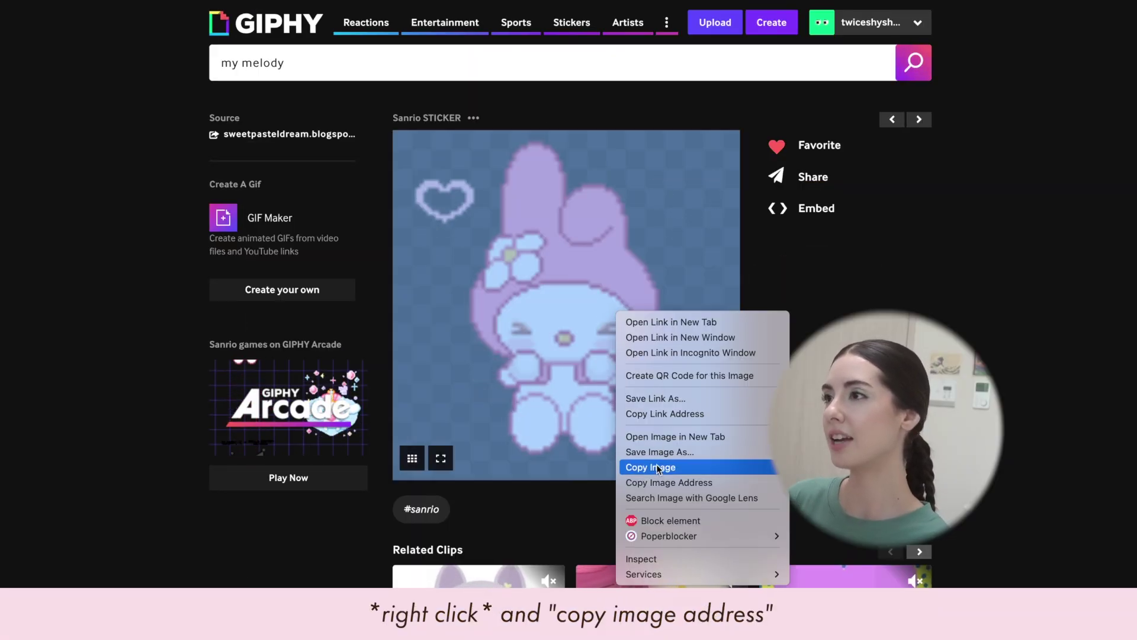
click(667, 483)
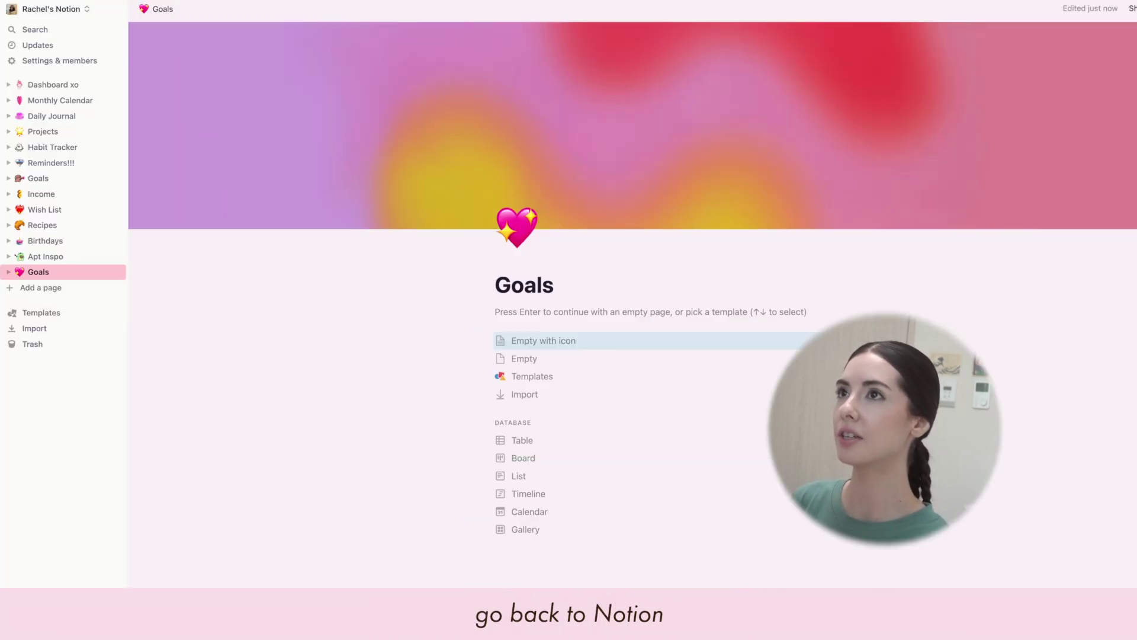
- Switch back to Notion and set the Goals page icon to a custom image using the copied My Melody sticker link
click(517, 229)
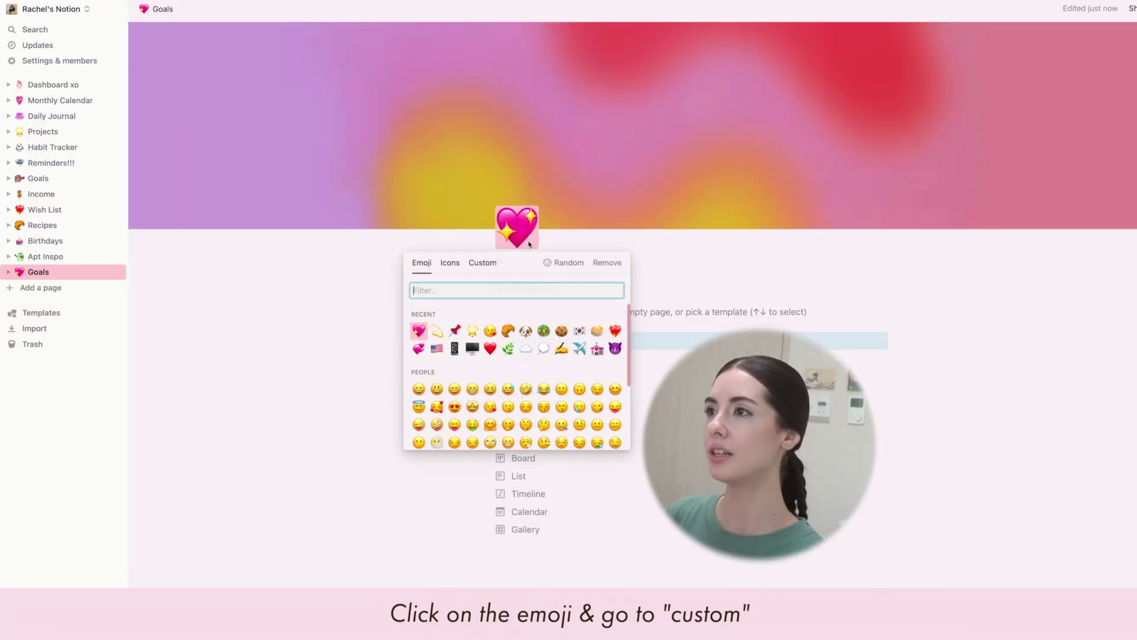
click(494, 265)
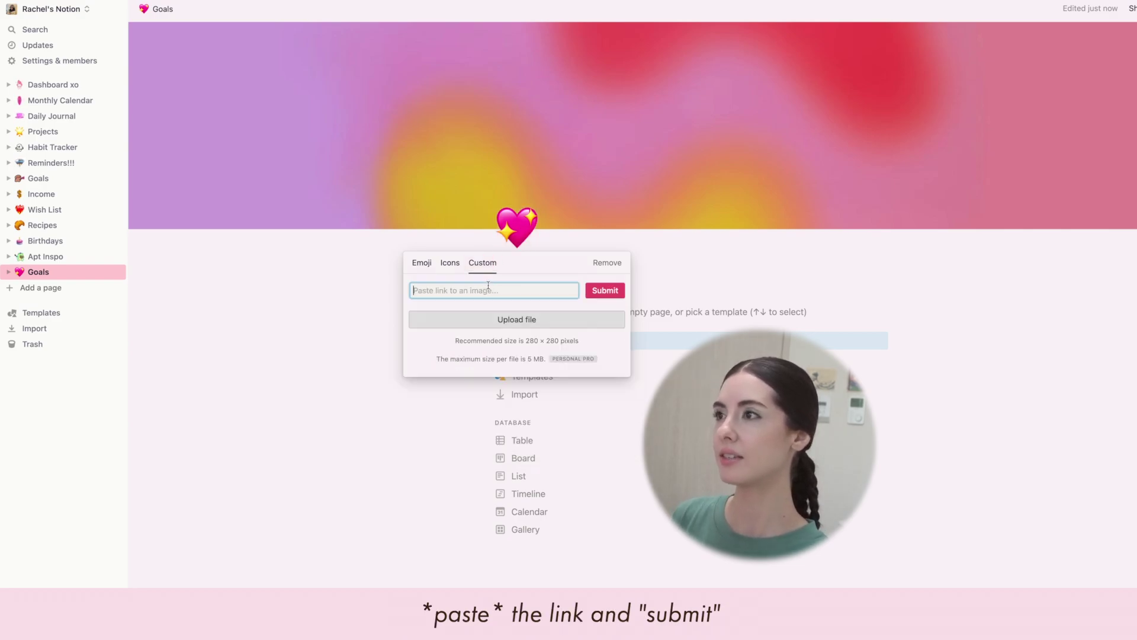
click(604, 290)
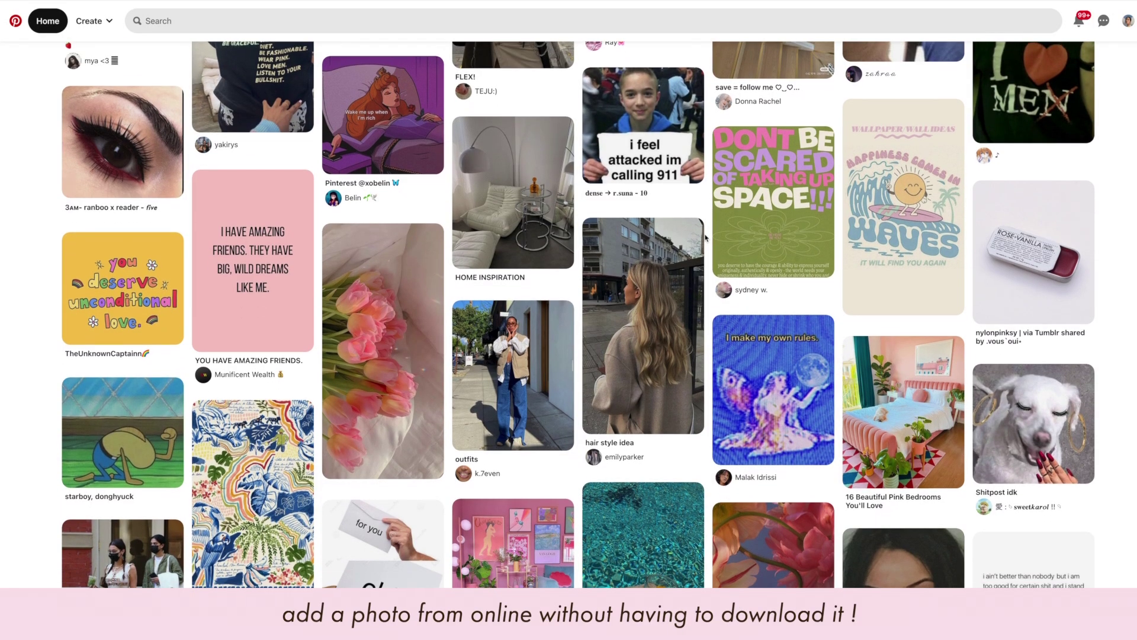
- Switch to Pinterest, find the pink "When someone says you can't do it" quote pin, and copy its image address
scroll(705, 238, down, 3)
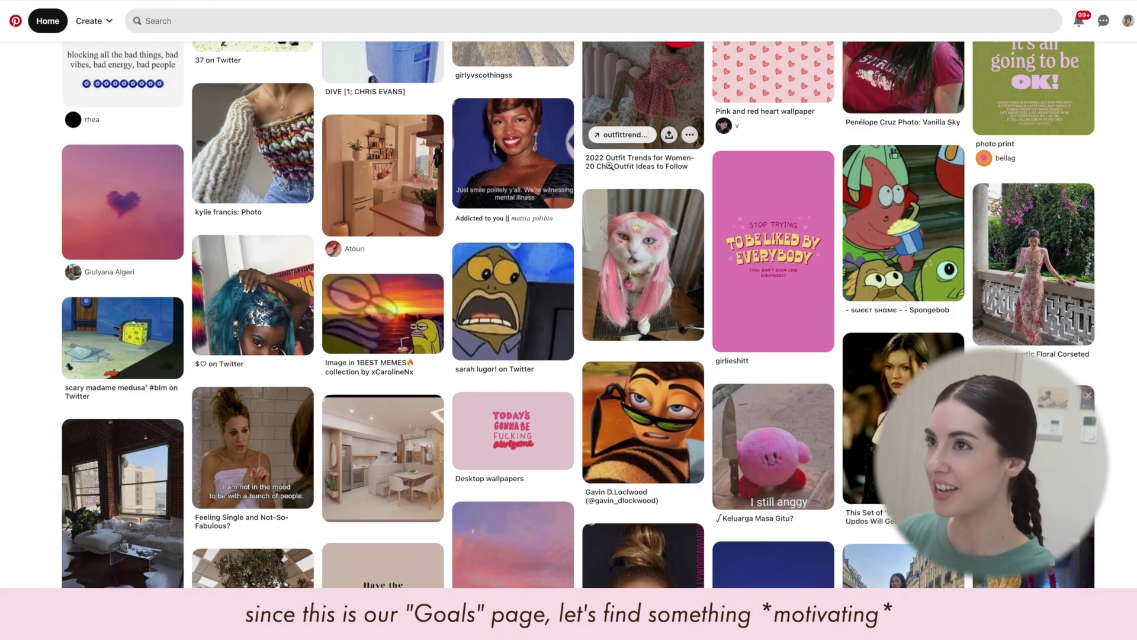
scroll(610, 169, down, 4)
scroll(610, 168, down, 2)
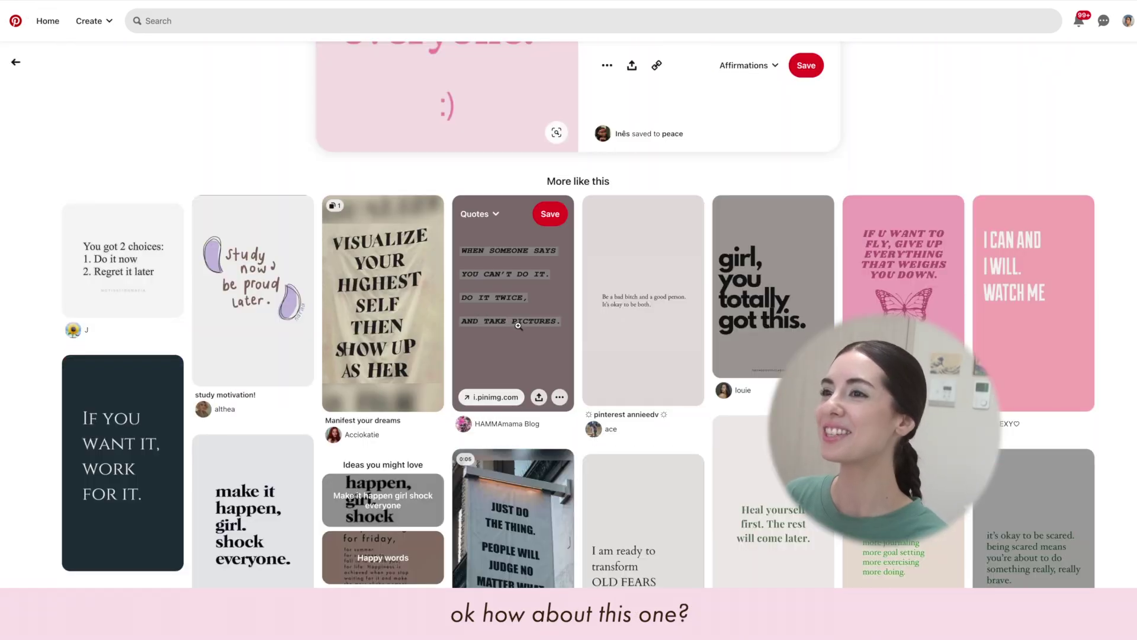
click(518, 325)
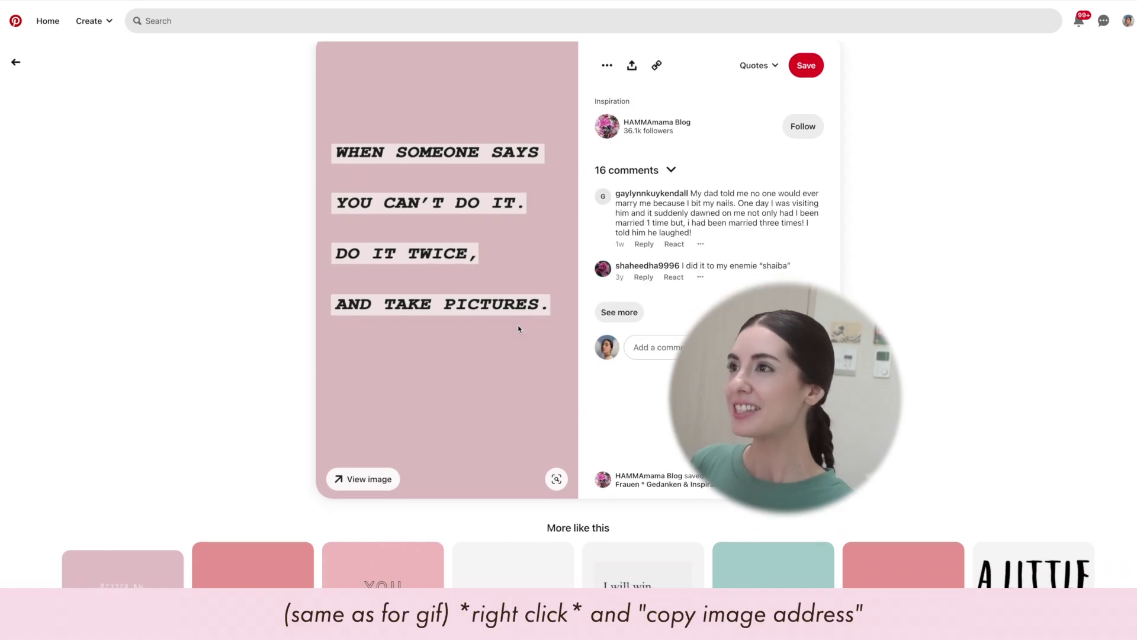
right_click(488, 239)
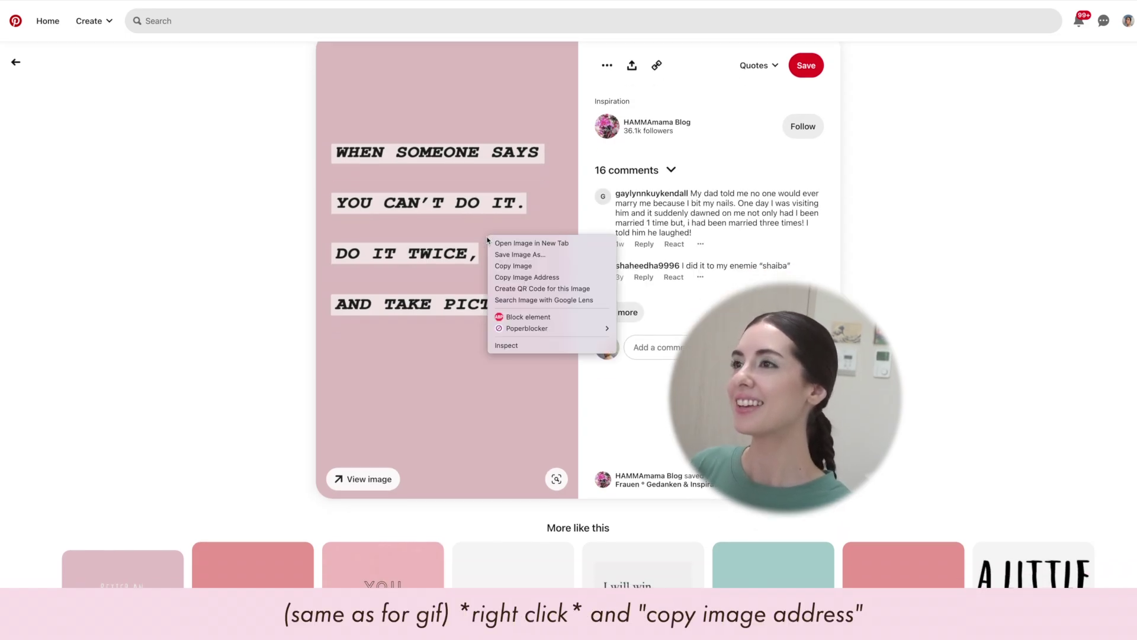
click(531, 277)
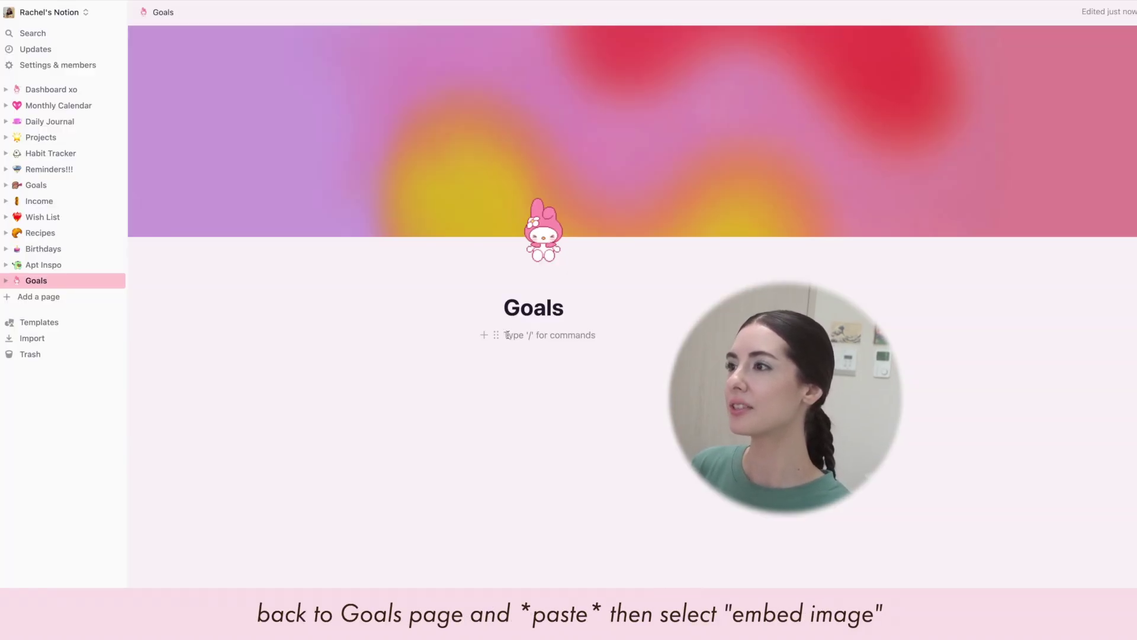
- Switch back to the Notion Goals page and embed the copied Pinterest link as an image beneath the title
key(ctrl+v)
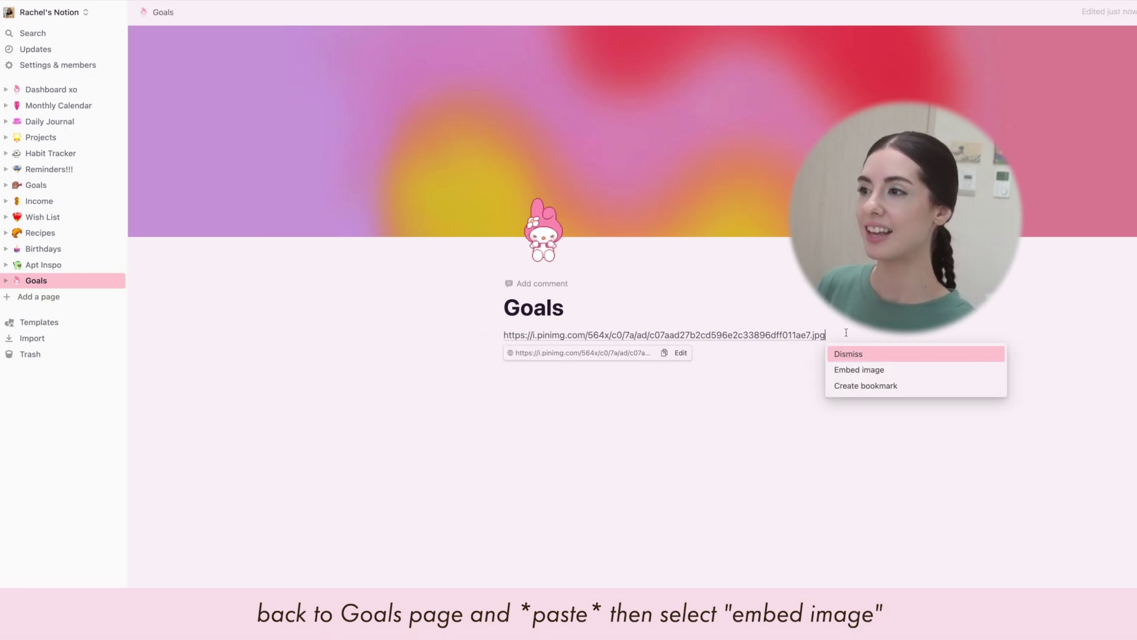
click(874, 371)
scroll(875, 374, down, 3)
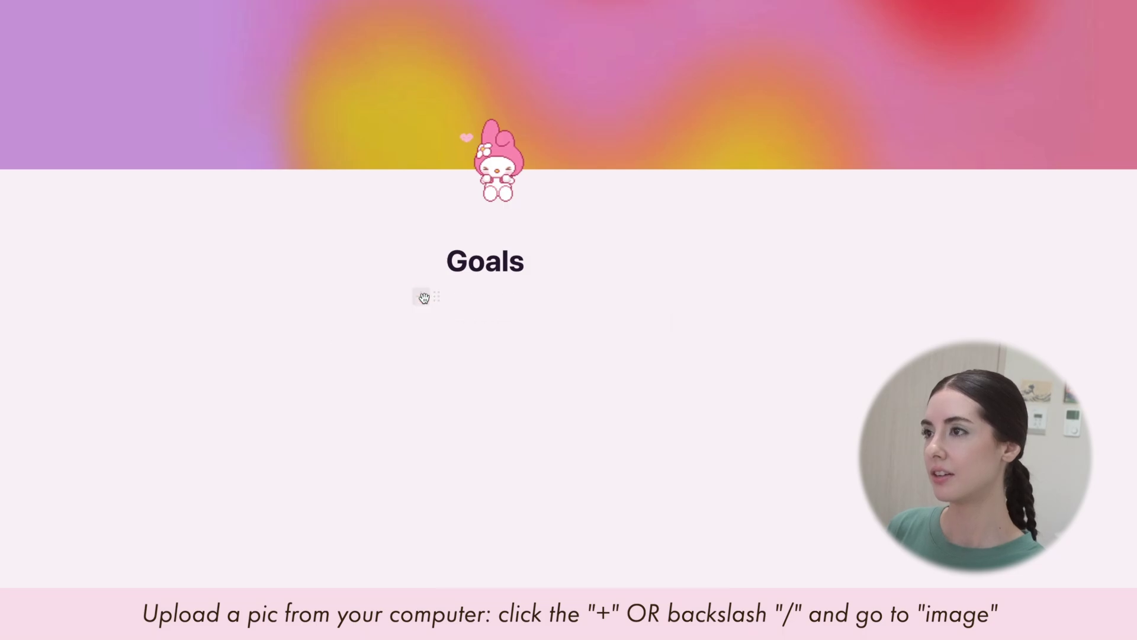
- Add an image block beneath the Goals title, filtering the block types with "im"
click(424, 297)
text(im)
click(599, 367)
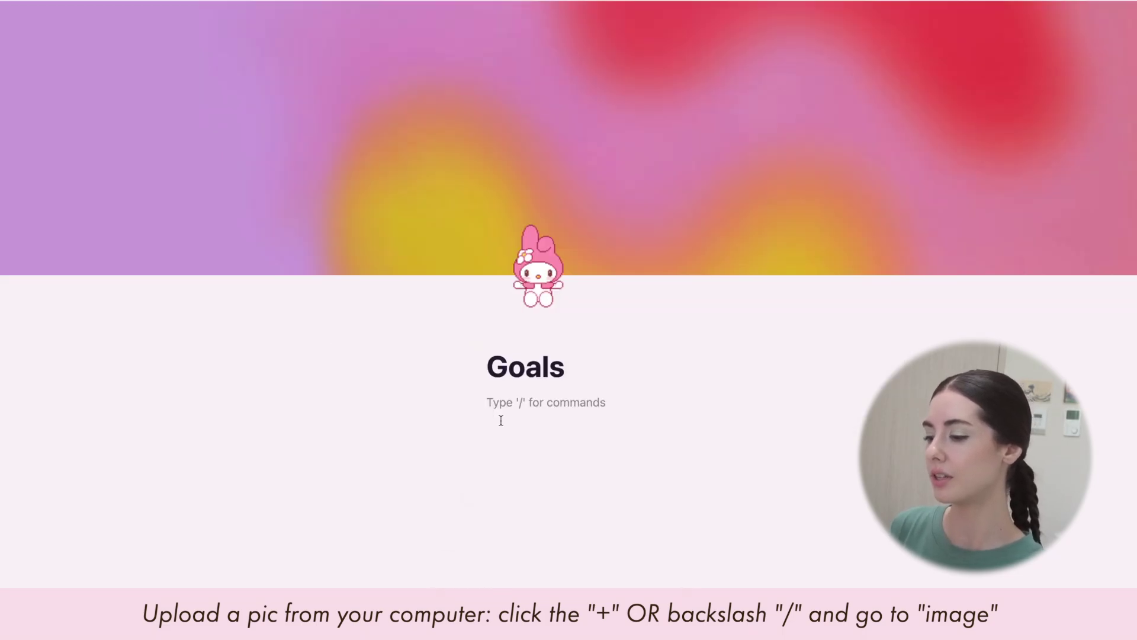
text(/)
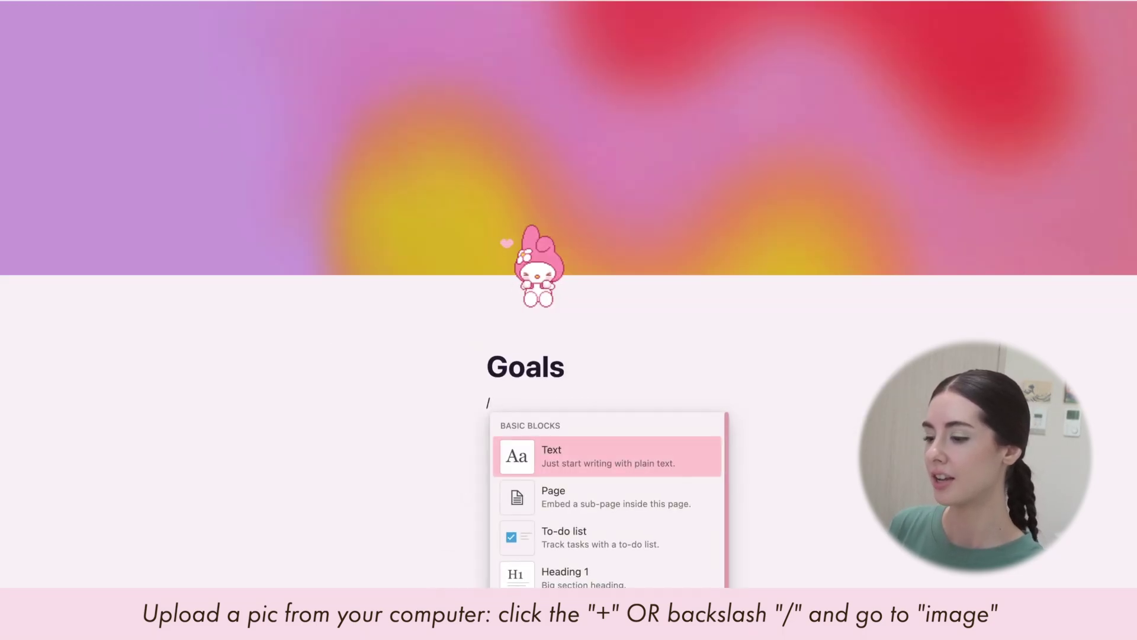
text(IM)
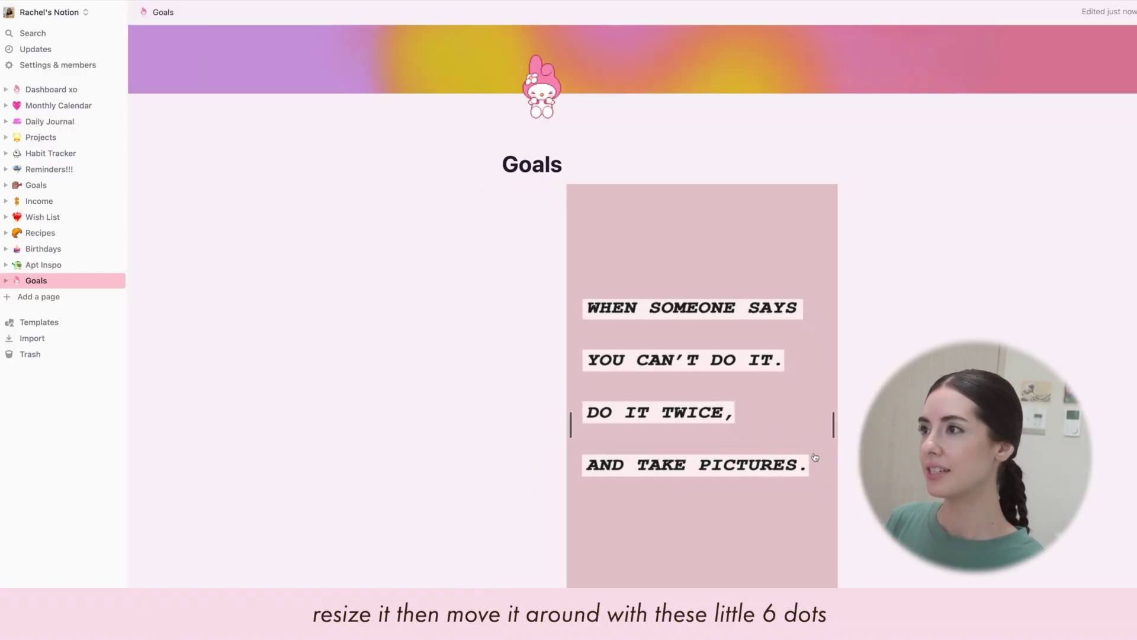
- Shrink the pink quote image and try to move it to the far side of the green quote image
drag(836, 424, 766, 373)
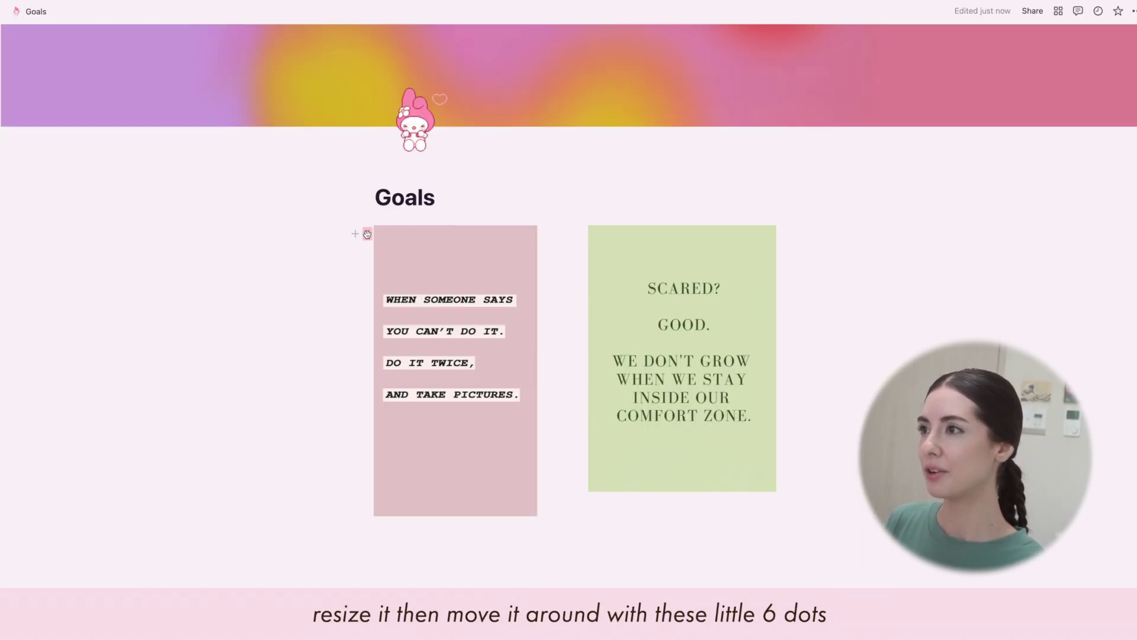
drag(367, 234, 790, 338)
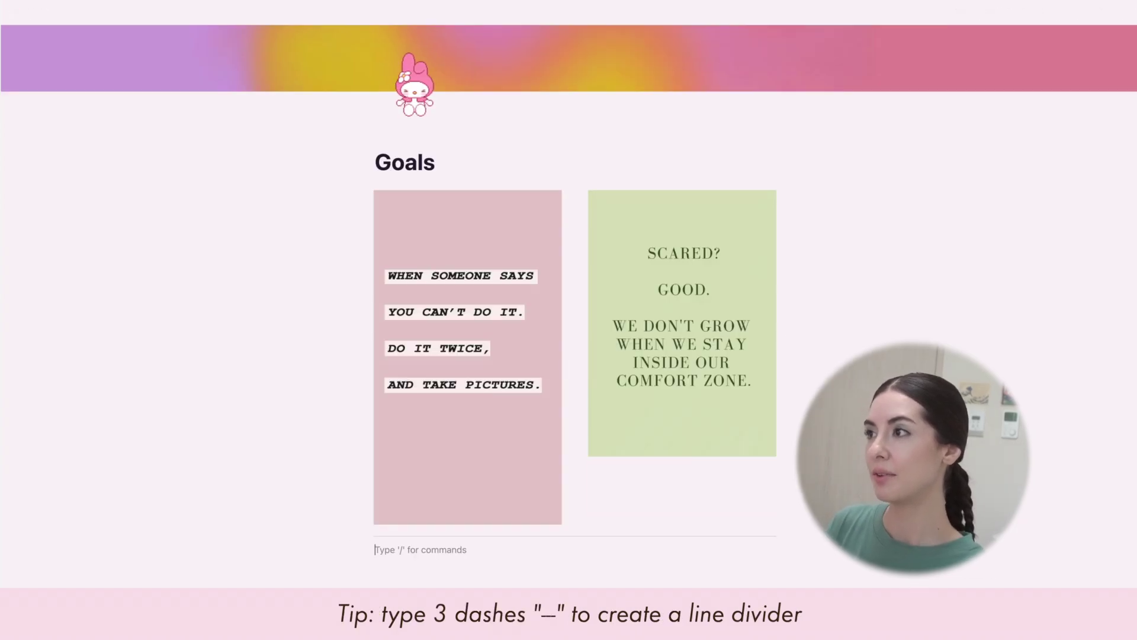
- Left-align the pink quote image and the green quote image within their columns on the Goals page
drag(422, 179, 422, 179)
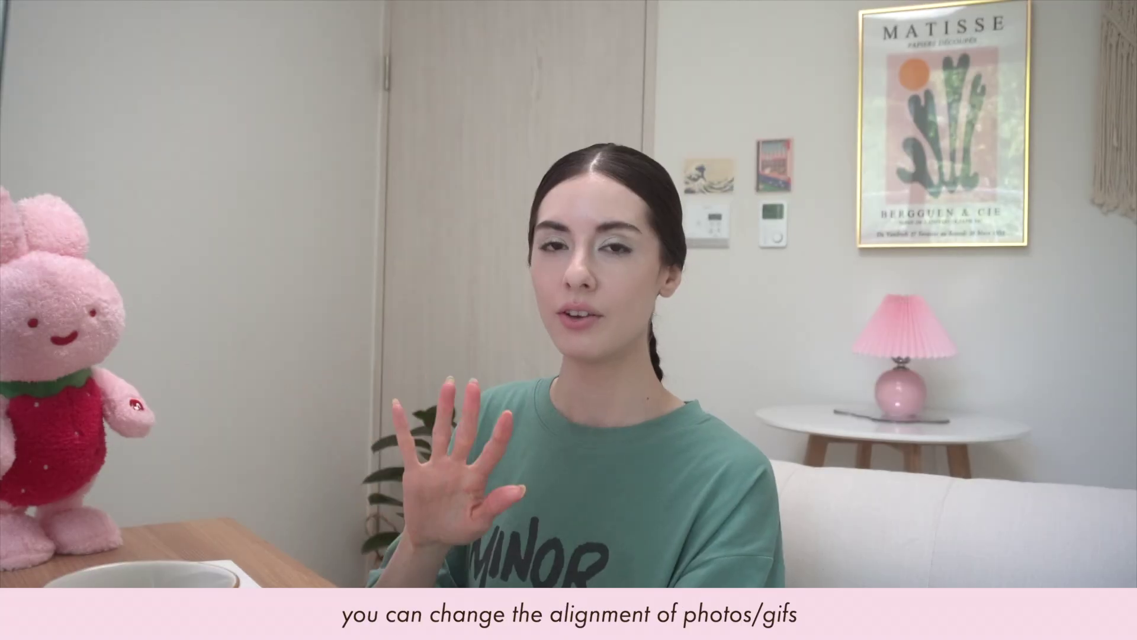
click(431, 276)
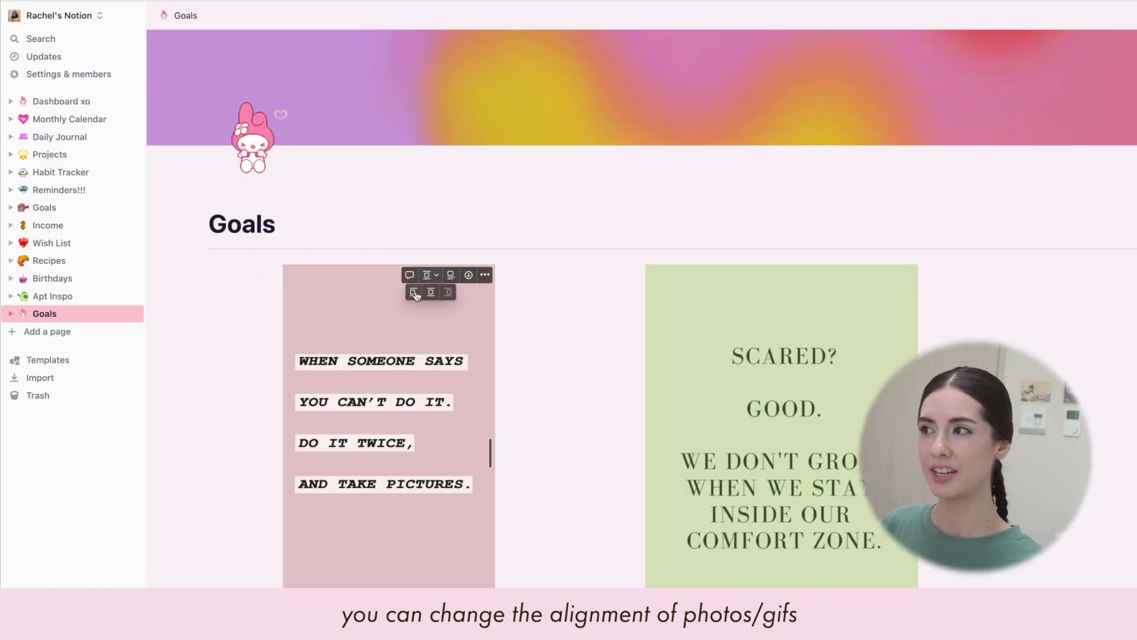
click(415, 293)
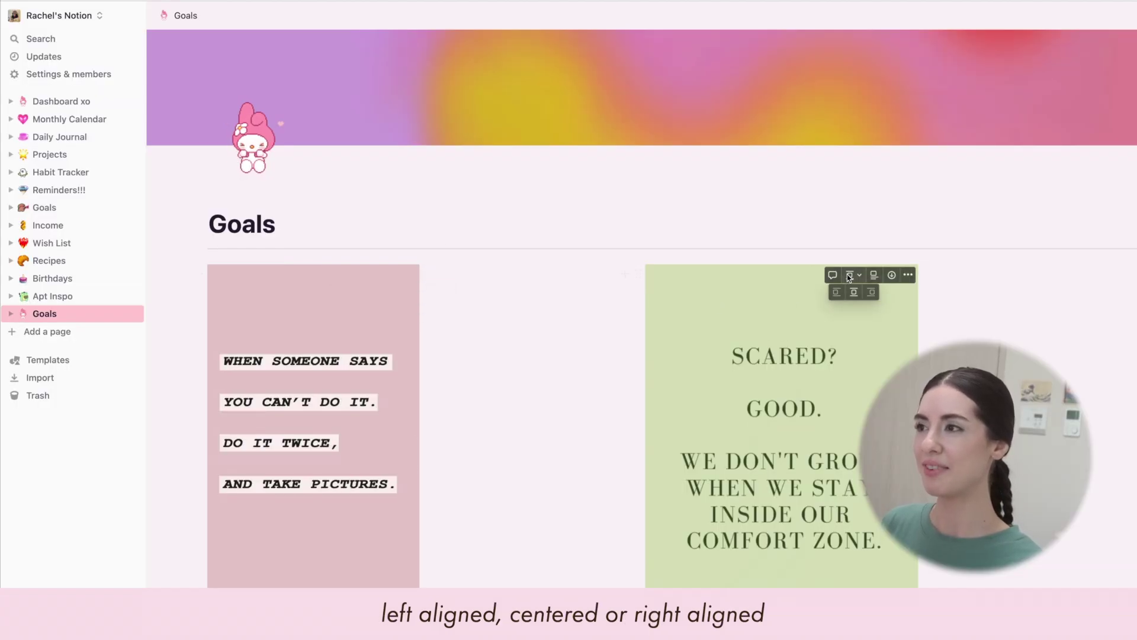
click(836, 293)
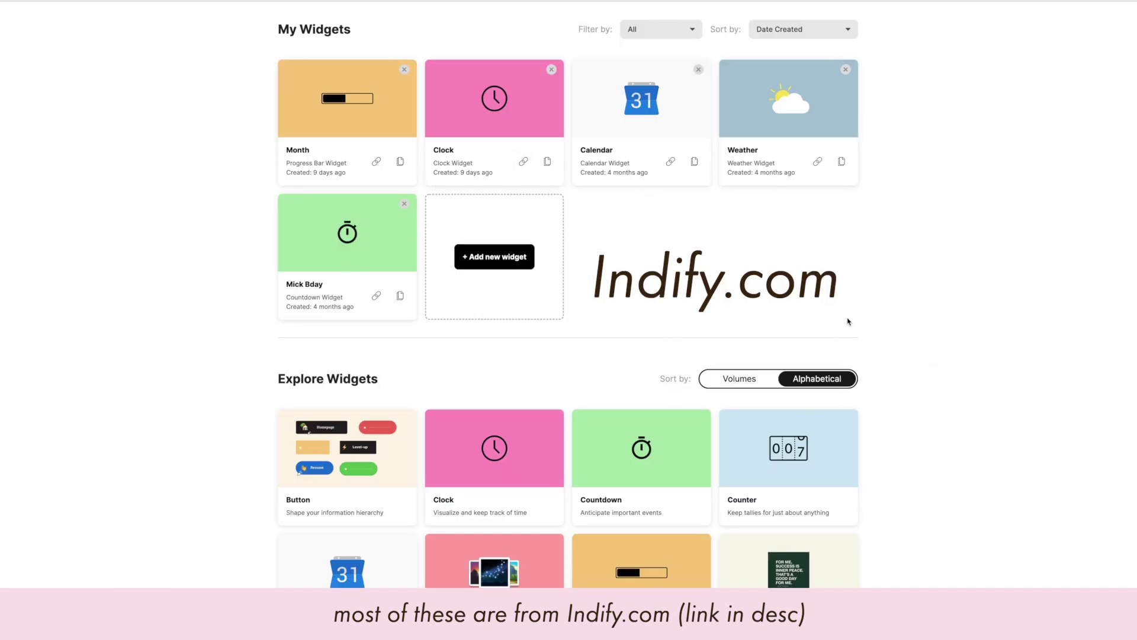
- Switch to Indify, set the weather widget's light-mode text color to pink #fc91c1, and copy the widget link
scroll(849, 321, down, 1)
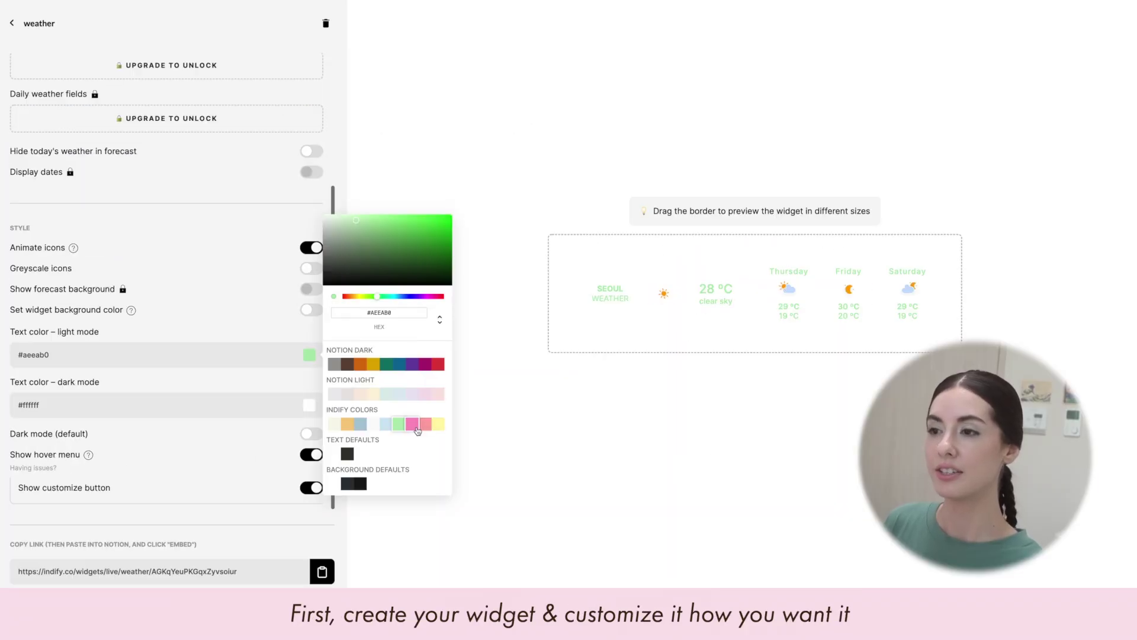
click(415, 424)
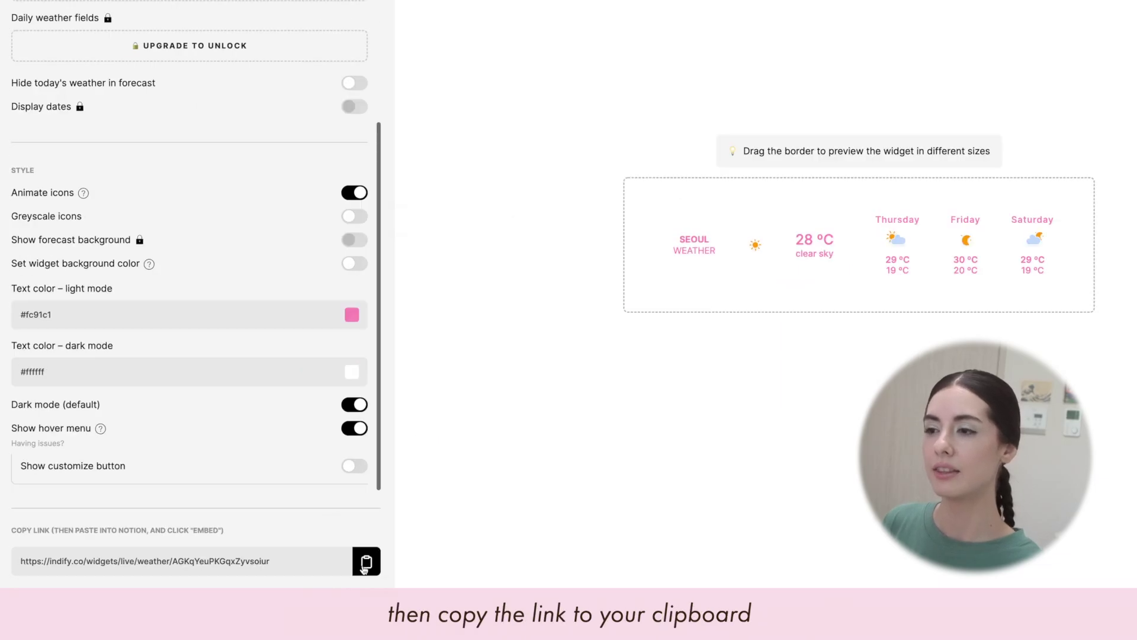
click(364, 567)
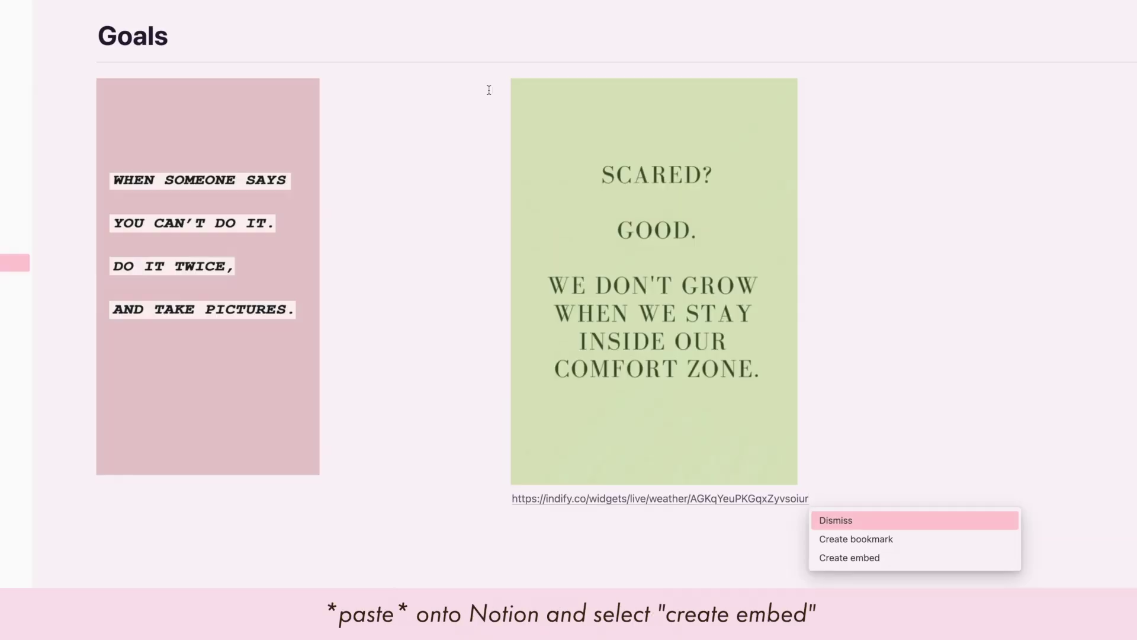
- Switch back to the Notion Goals page, turn the pasted weather widget link into an embed, and resize it
click(849, 558)
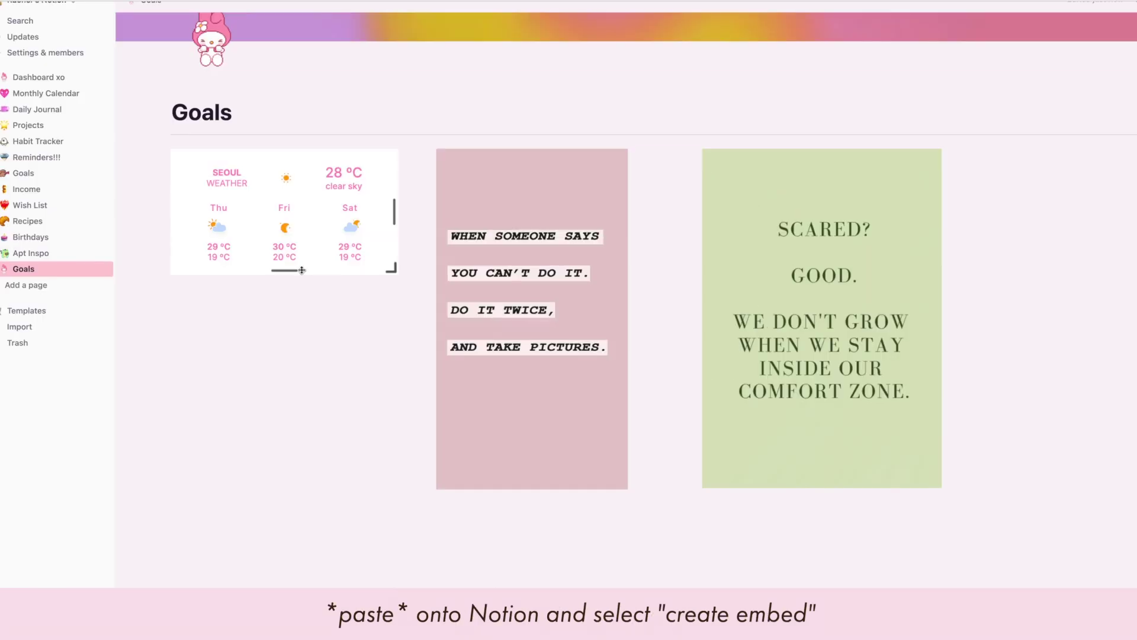
drag(284, 272, 339, 304)
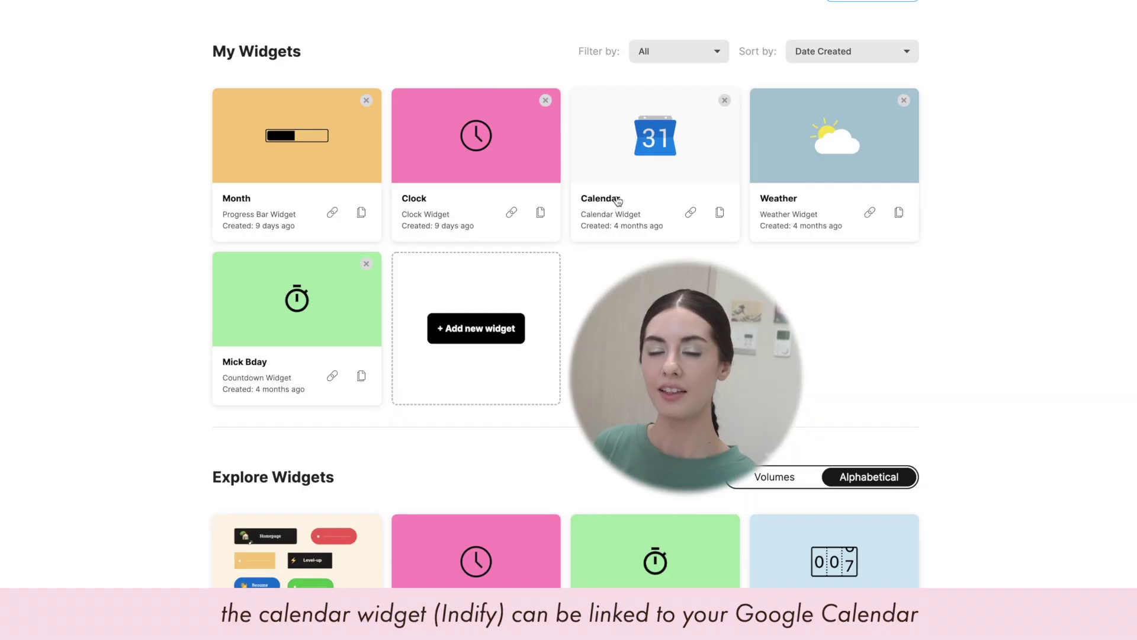
- Open the Calendar widget in Indify, and look over the August 2022 entries on the Notion Monthly Calendar page
click(655, 177)
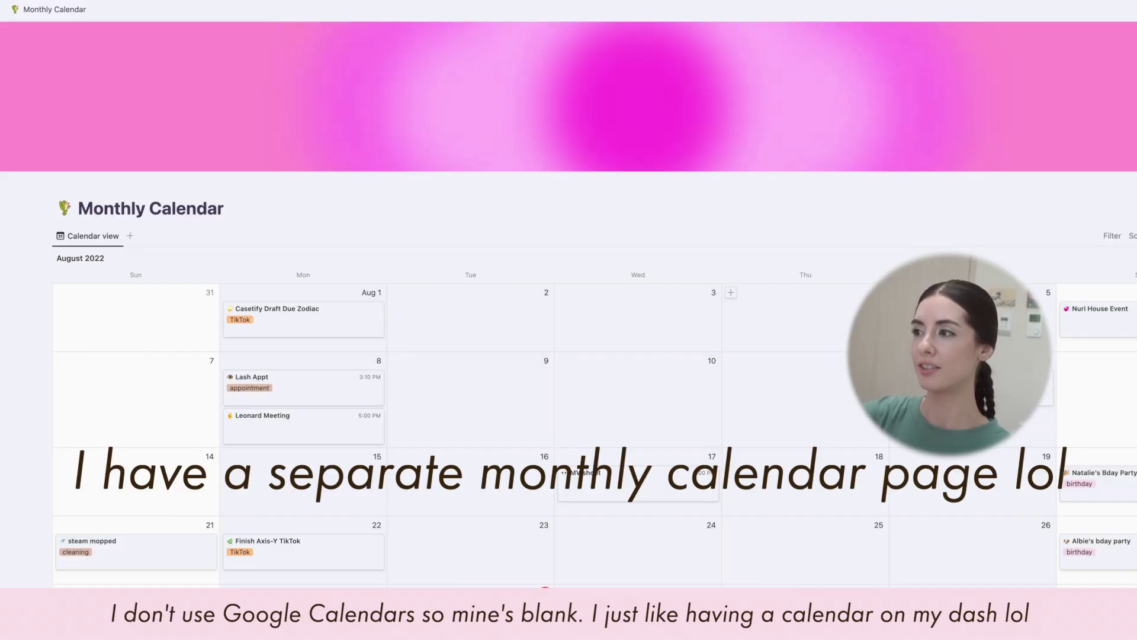
scroll(569, 355, down, 1)
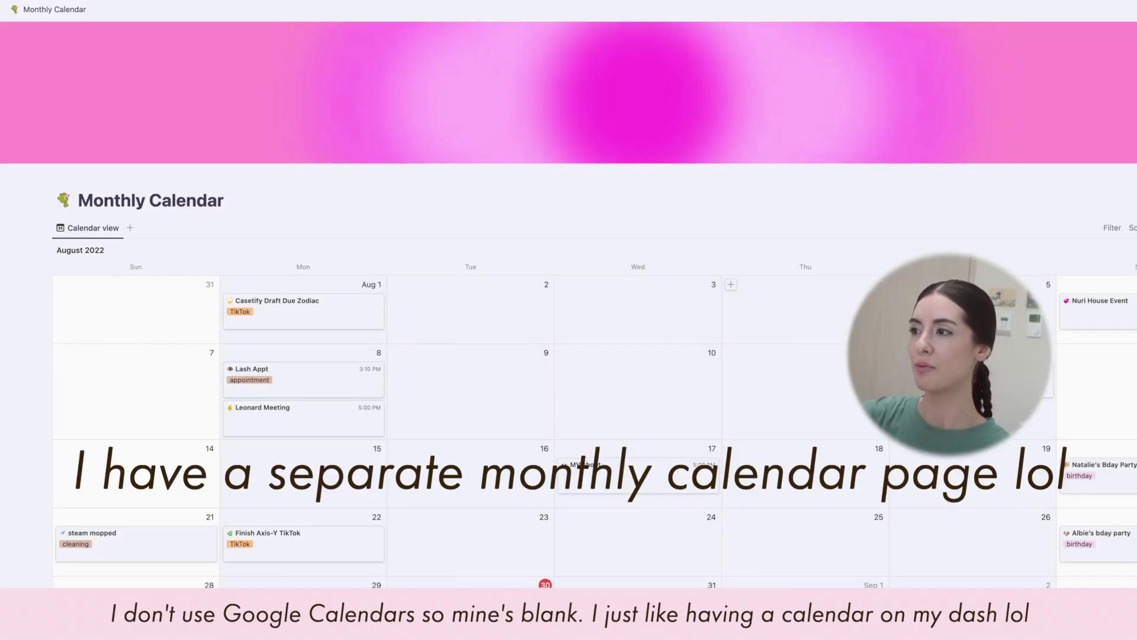
scroll(568, 355, down, 2)
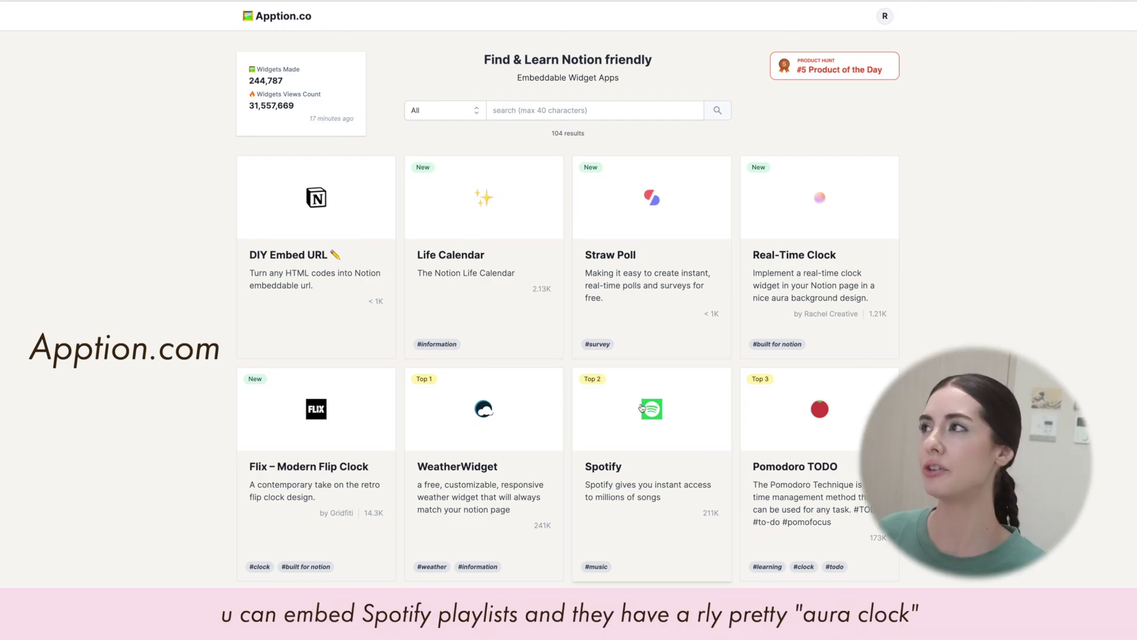
- Switch to Apption, browse the embeddable widgets, open Aura Clock, and review its installation instructions and preview
scroll(659, 319, down, 2)
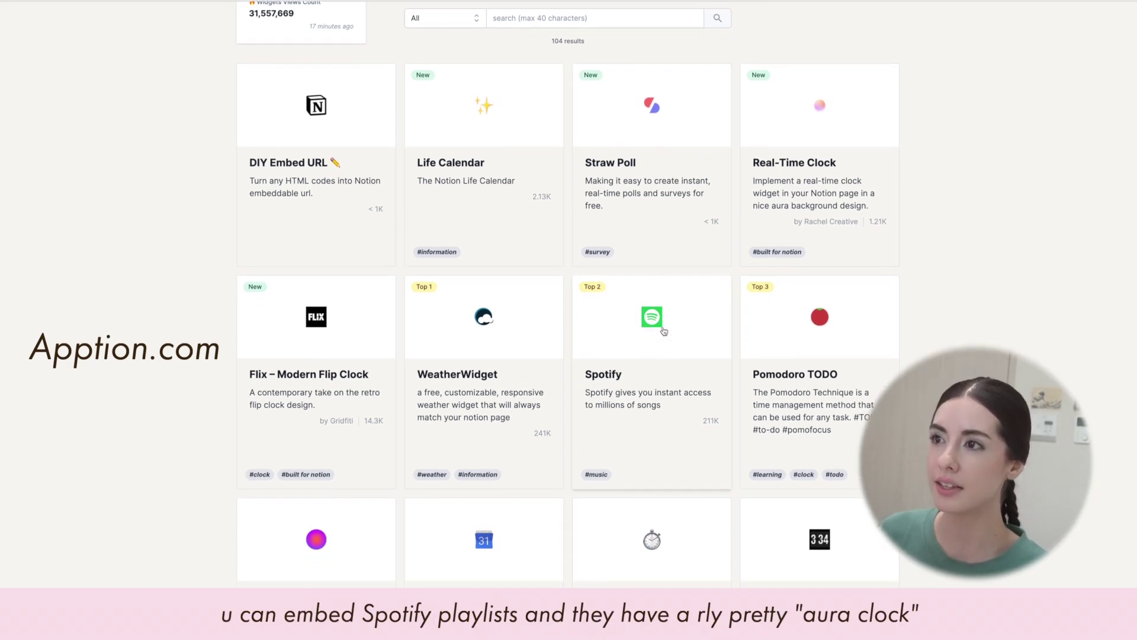
scroll(676, 355, down, 5)
click(317, 308)
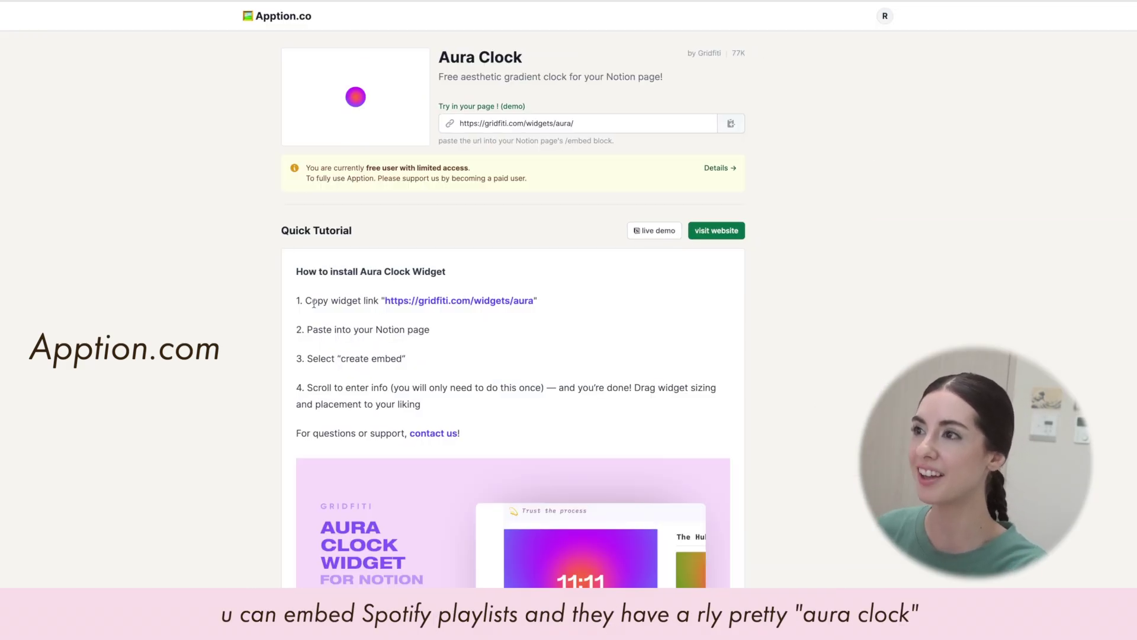
scroll(597, 349, down, 4)
scroll(597, 349, down, 8)
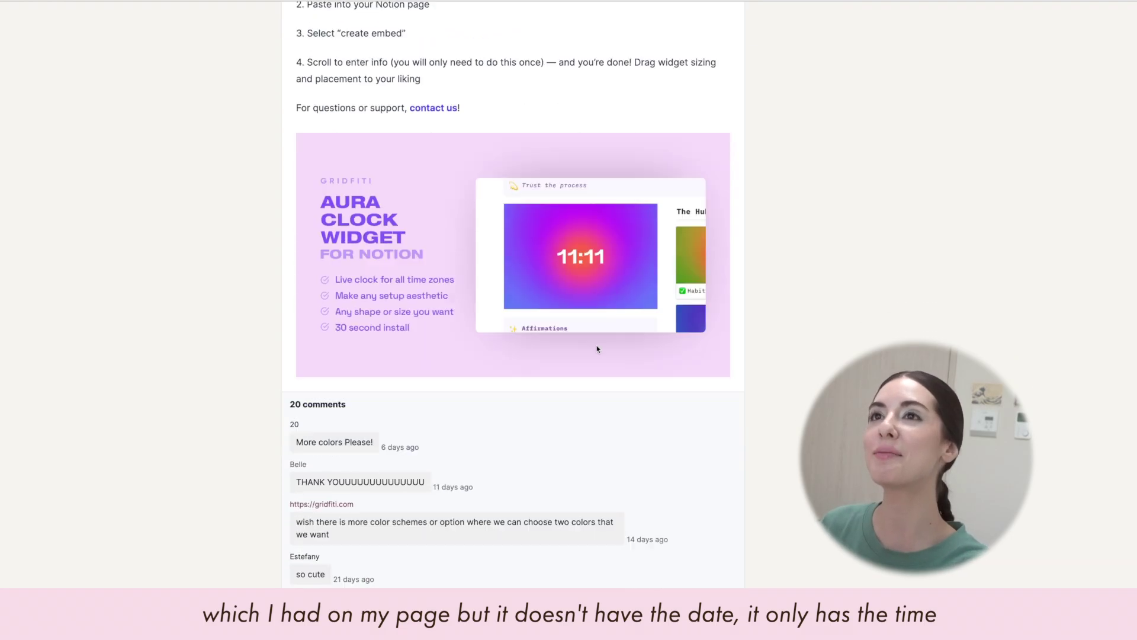
scroll(597, 349, down, 3)
scroll(597, 349, up, 15)
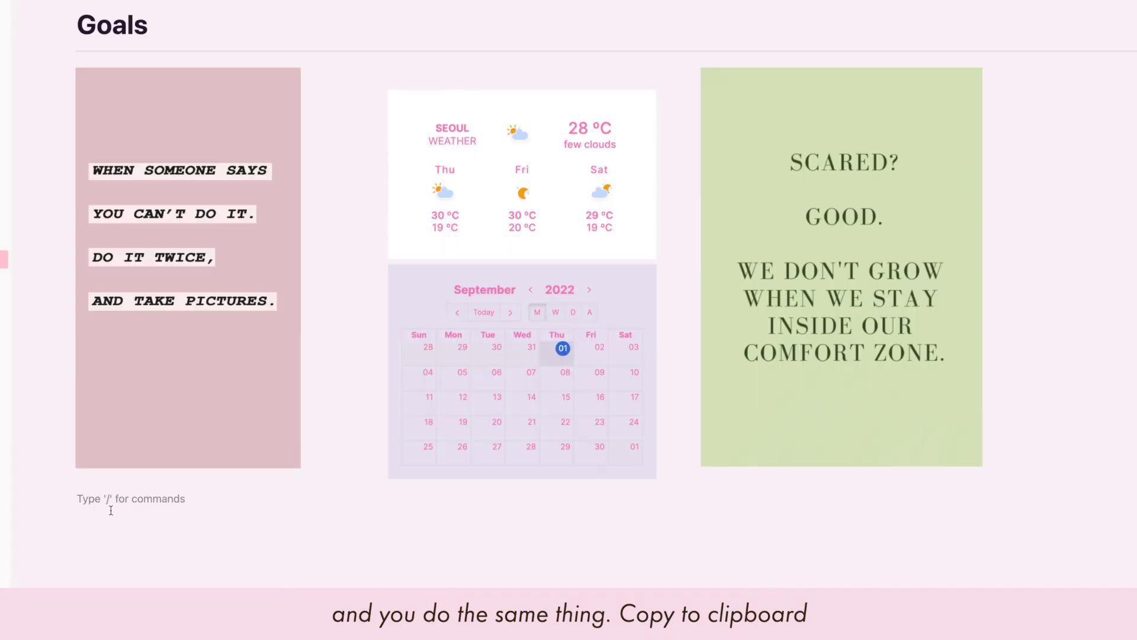
key(ctrl+v)
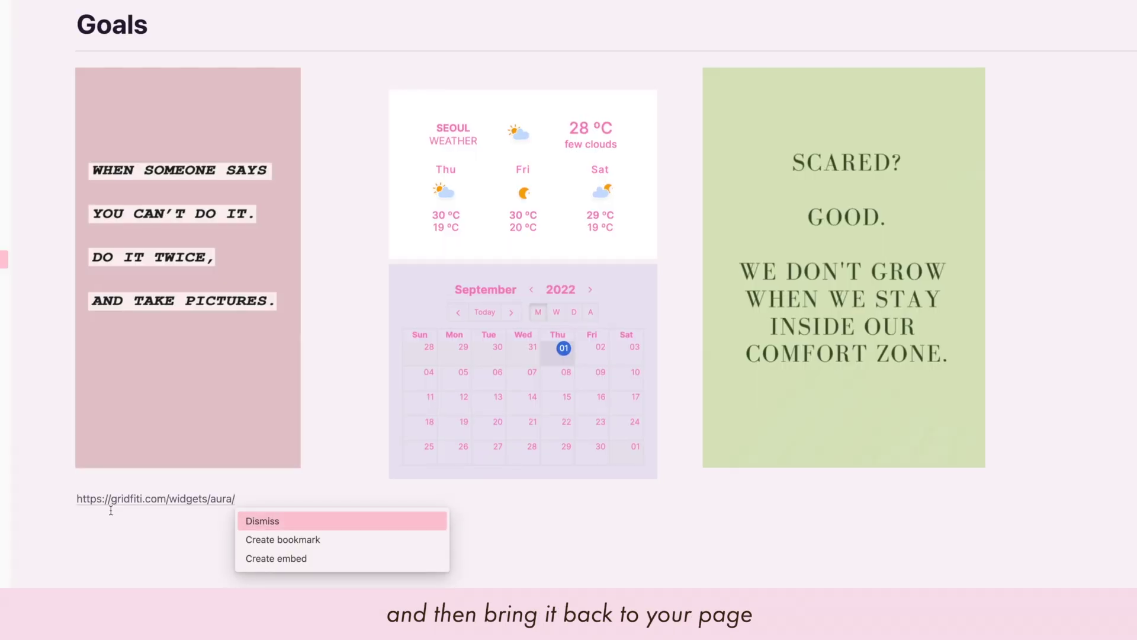
click(276, 558)
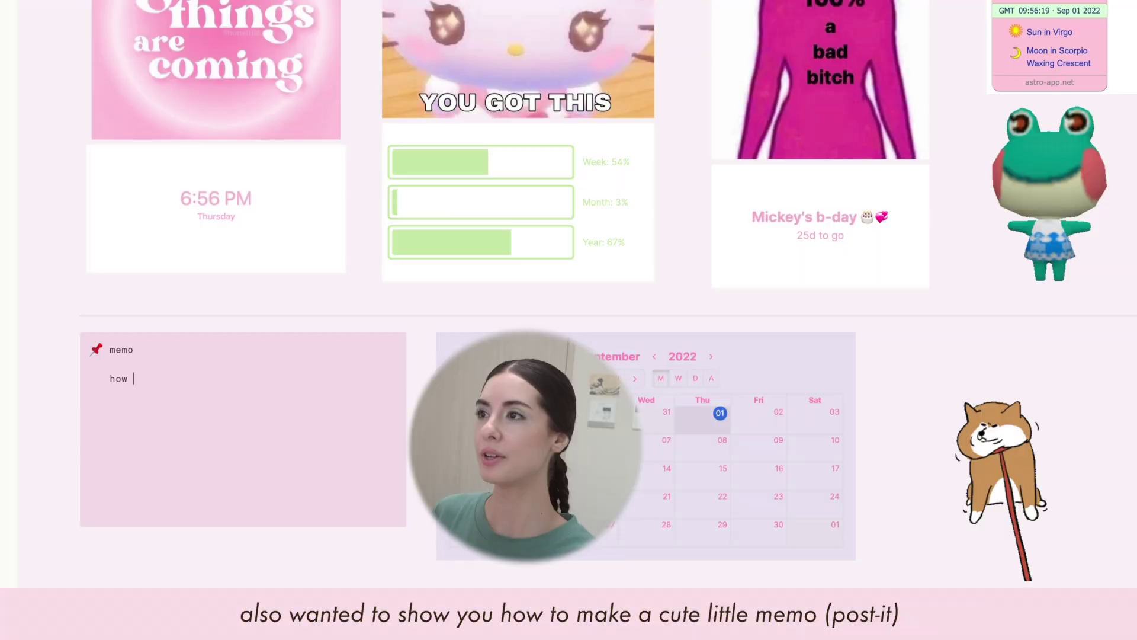
- Complete the text in the dashboard's pink memo box as "how to make a memo"
text(o make a memo)
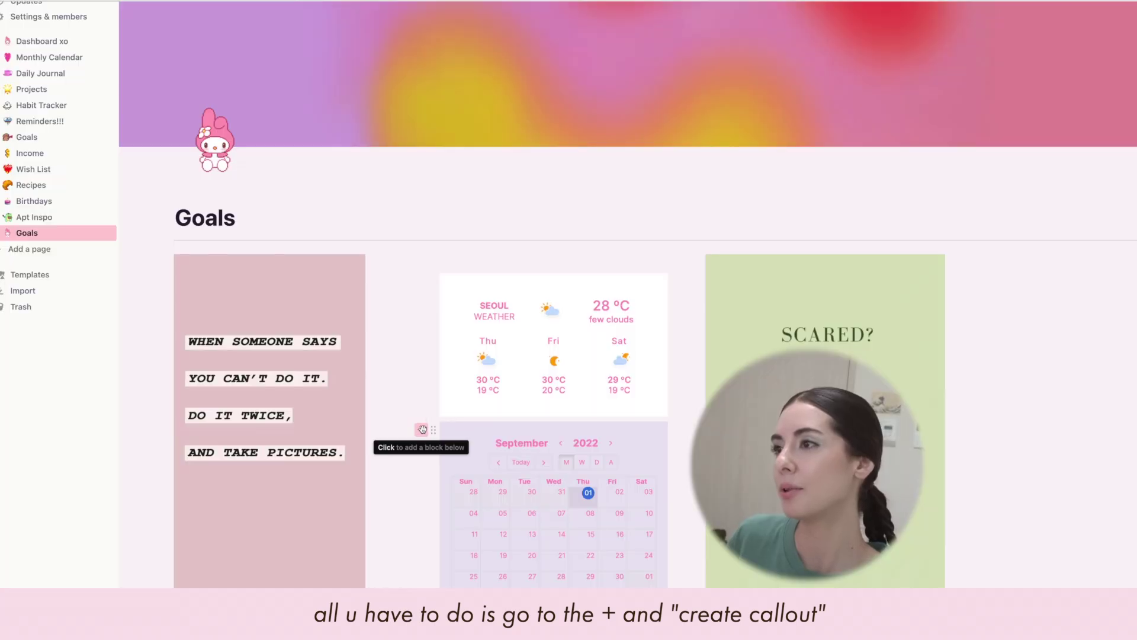
- Add a callout block beneath the calendar widget on the Goals page and enter "fold ur laundry babes" in it
click(422, 428)
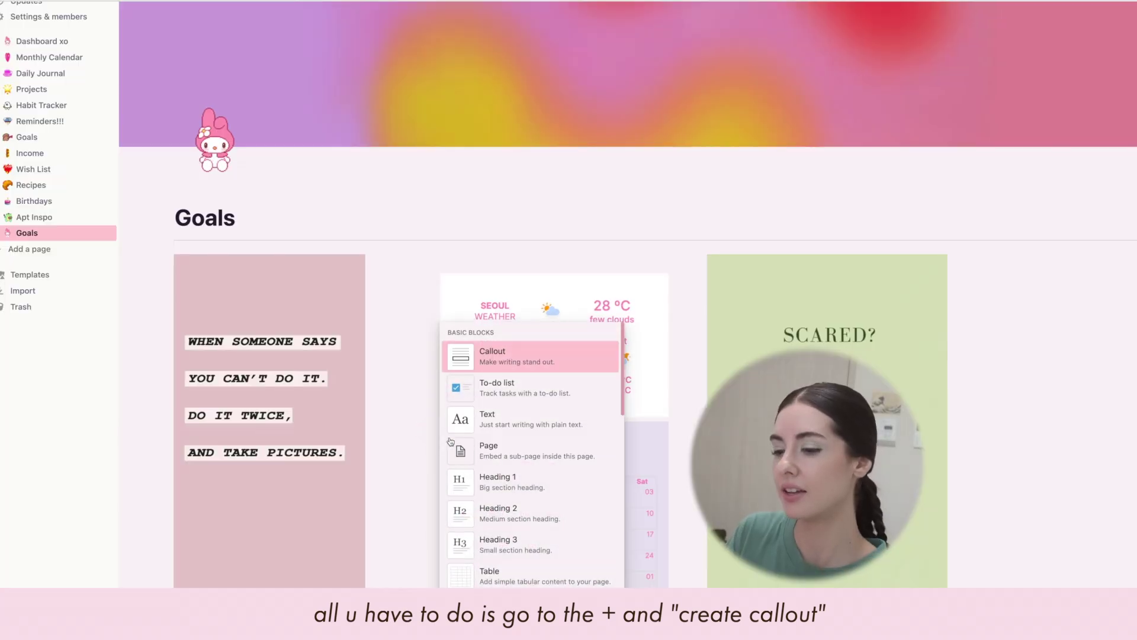
click(496, 359)
scroll(483, 540, down, 3)
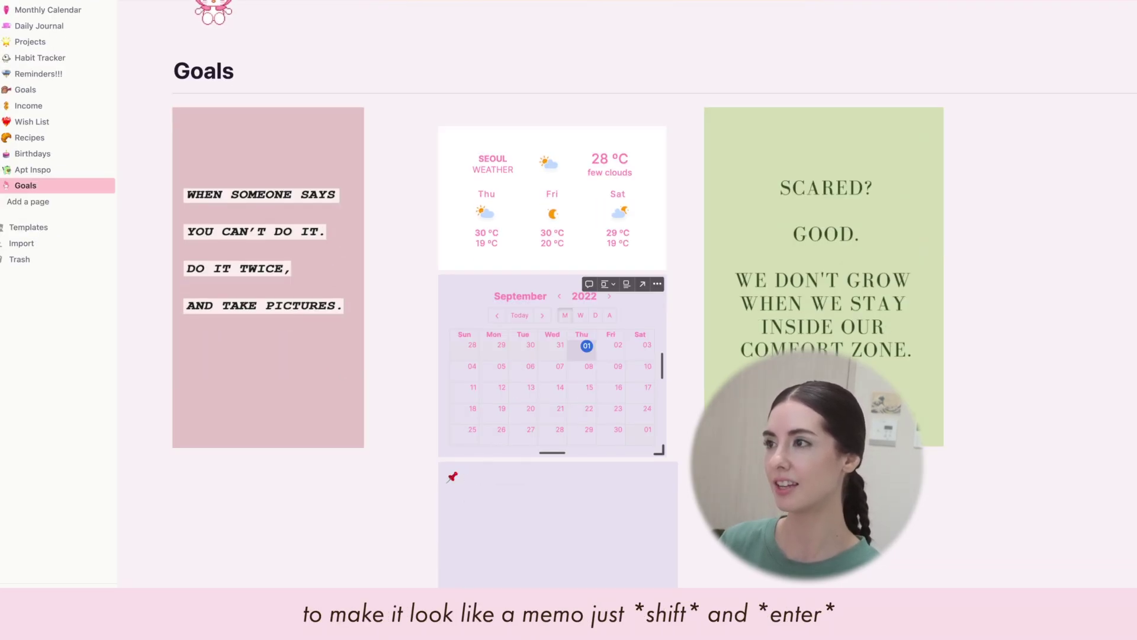
scroll(590, 446, down, 2)
text(fold ur laundry)
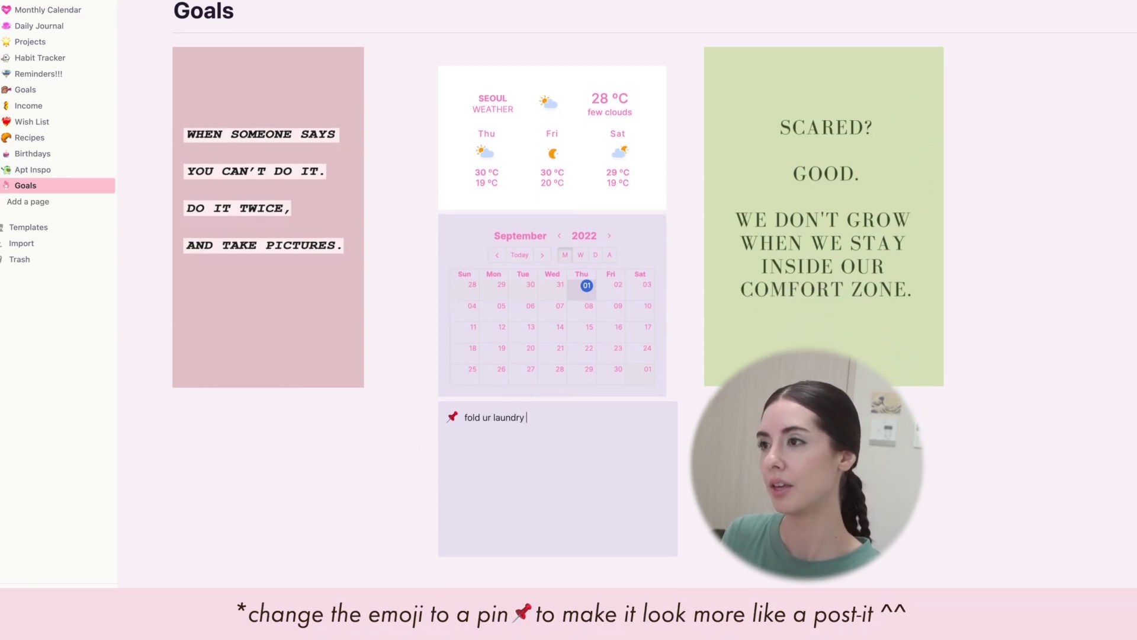
text( babes)
- Give the laundry memo callout a pink background
click(431, 415)
mouse_move(395, 483)
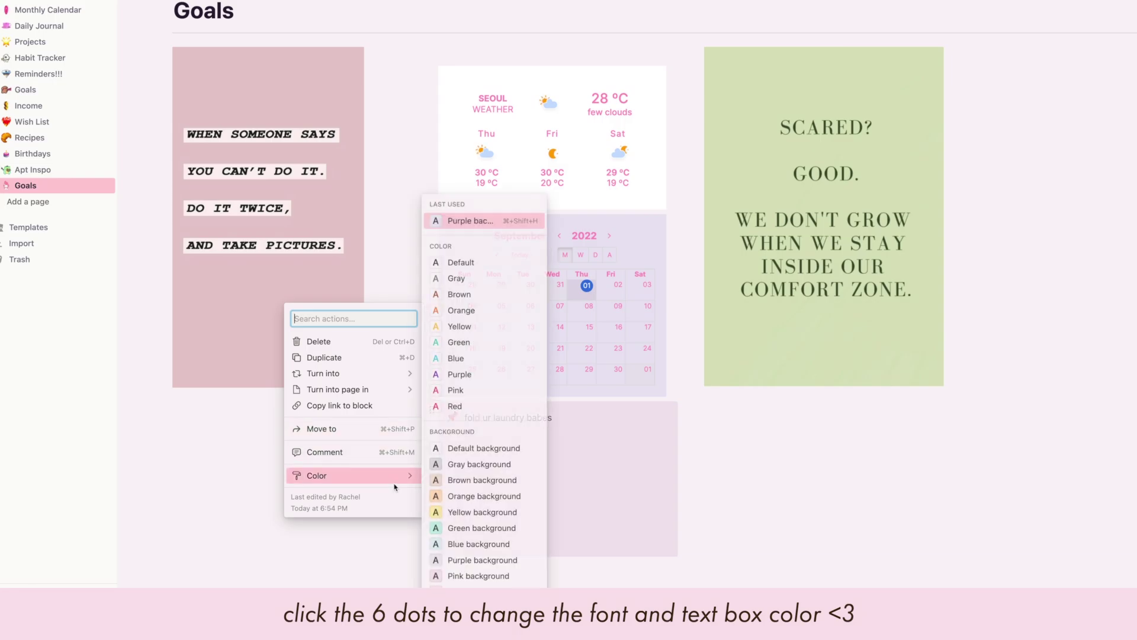
click(480, 576)
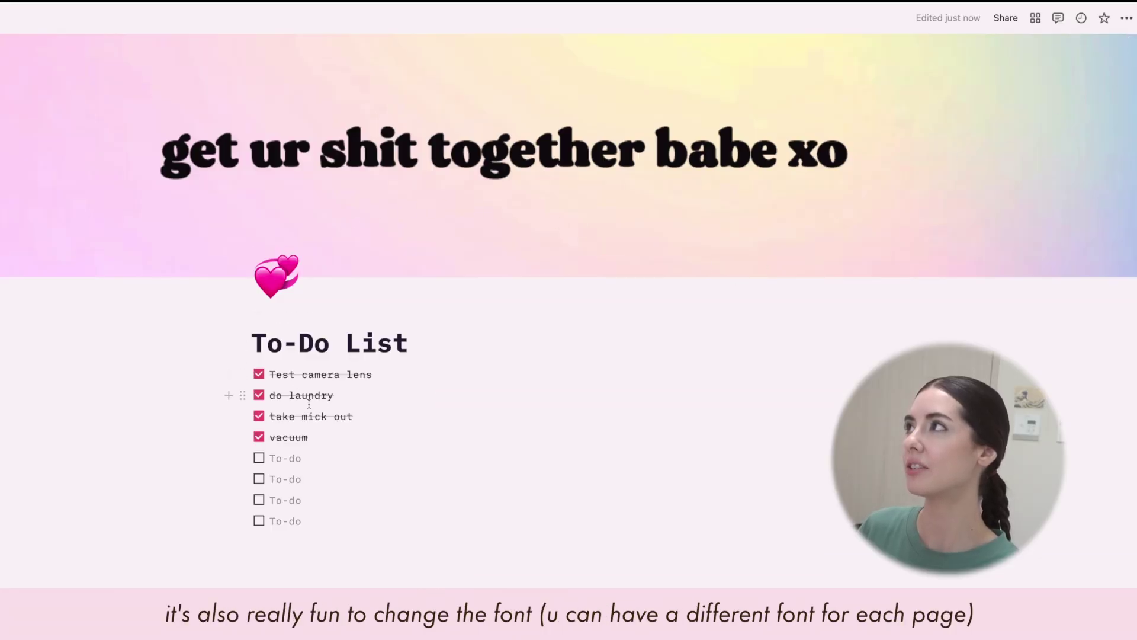
- Set the To-Do List page's font style to Mono
click(1126, 19)
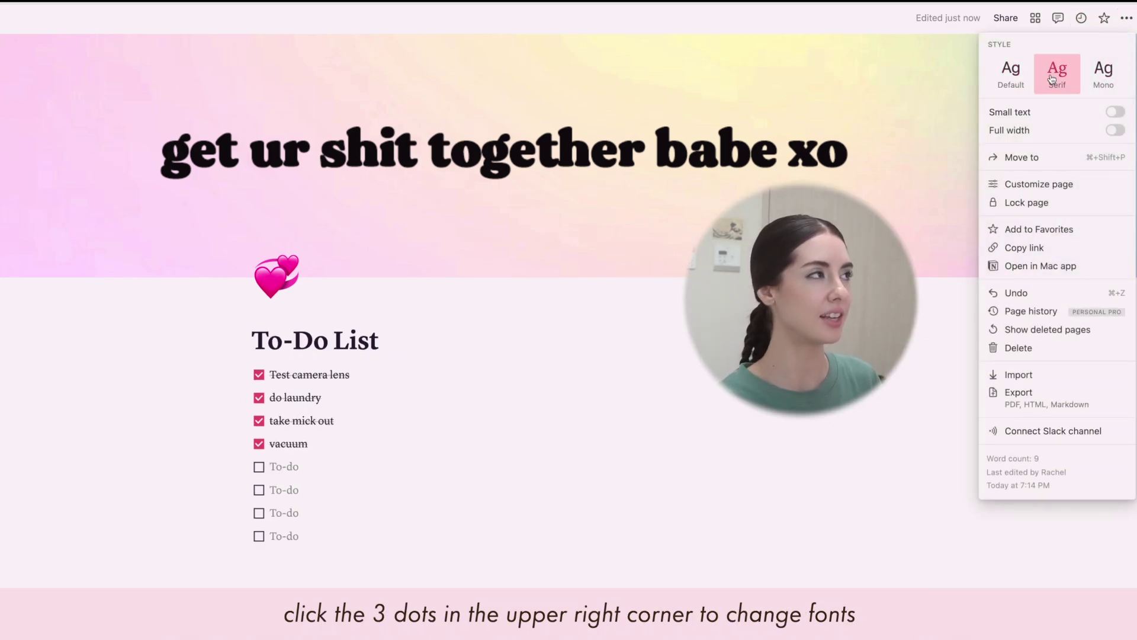
click(1104, 77)
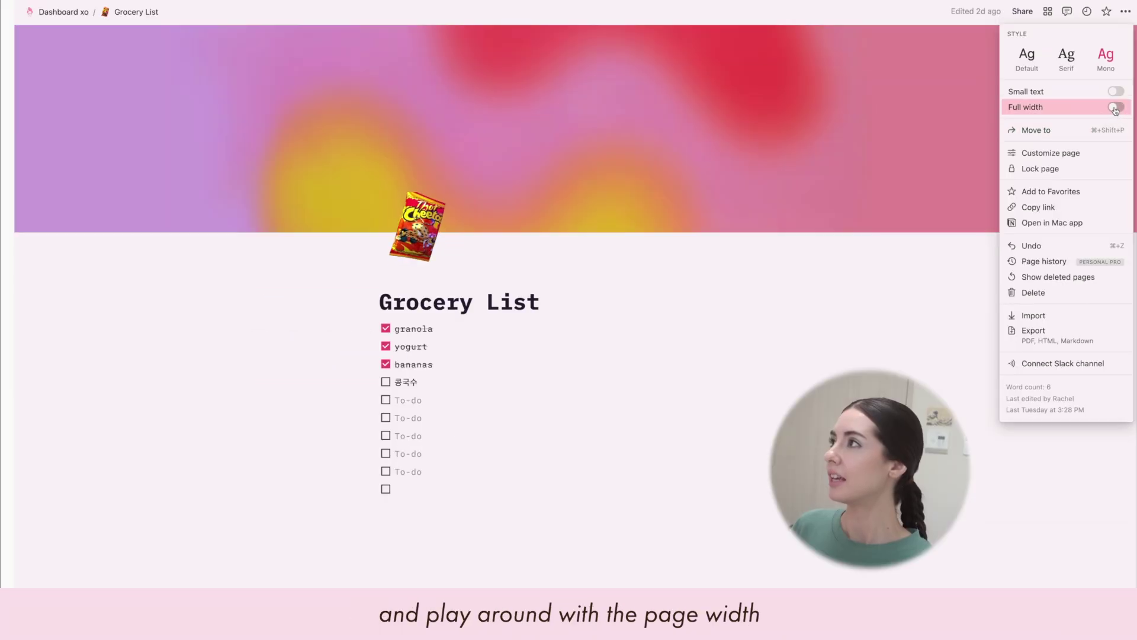
- Try the full-width layout on the Grocery List page and turn it back off
click(1115, 107)
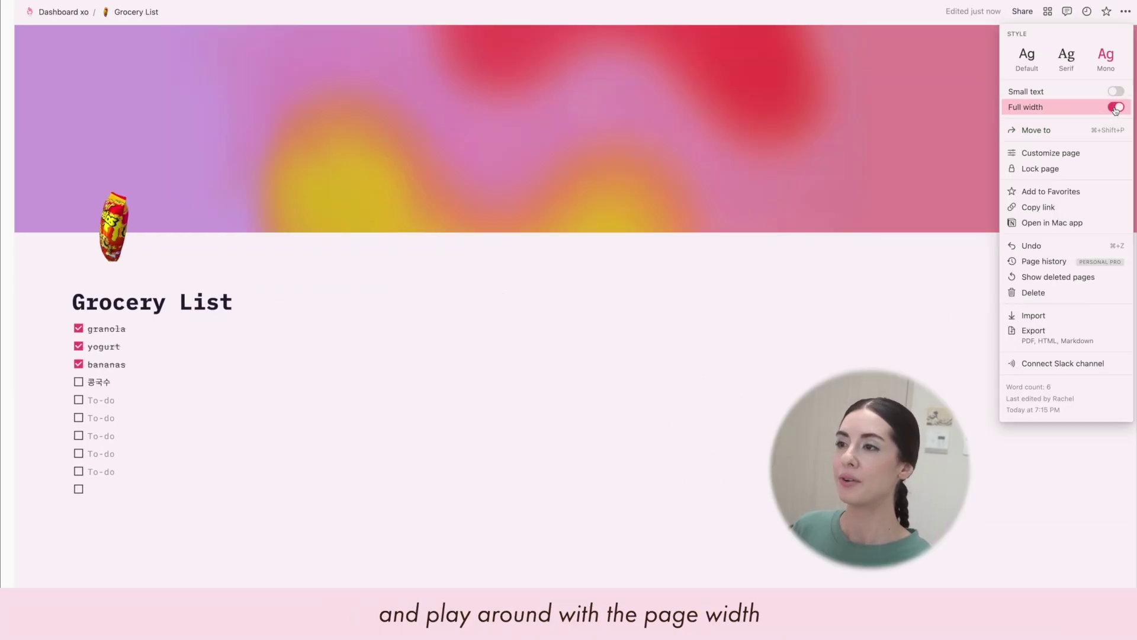
click(1115, 107)
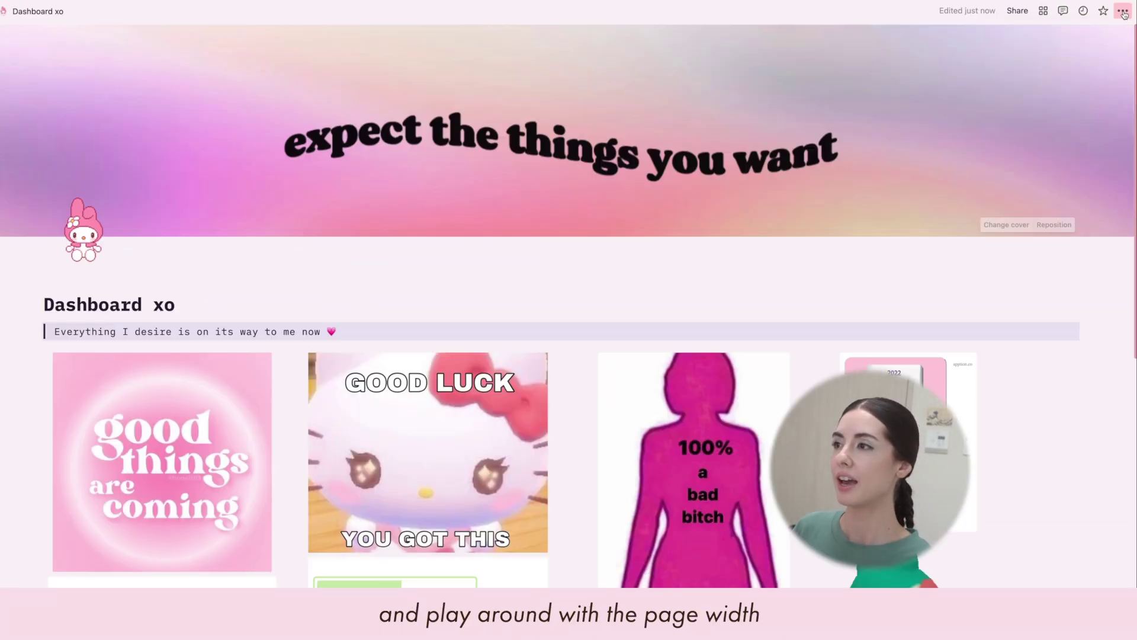
- Try the Dashboard xo page without full width and turn full width back on
click(1124, 12)
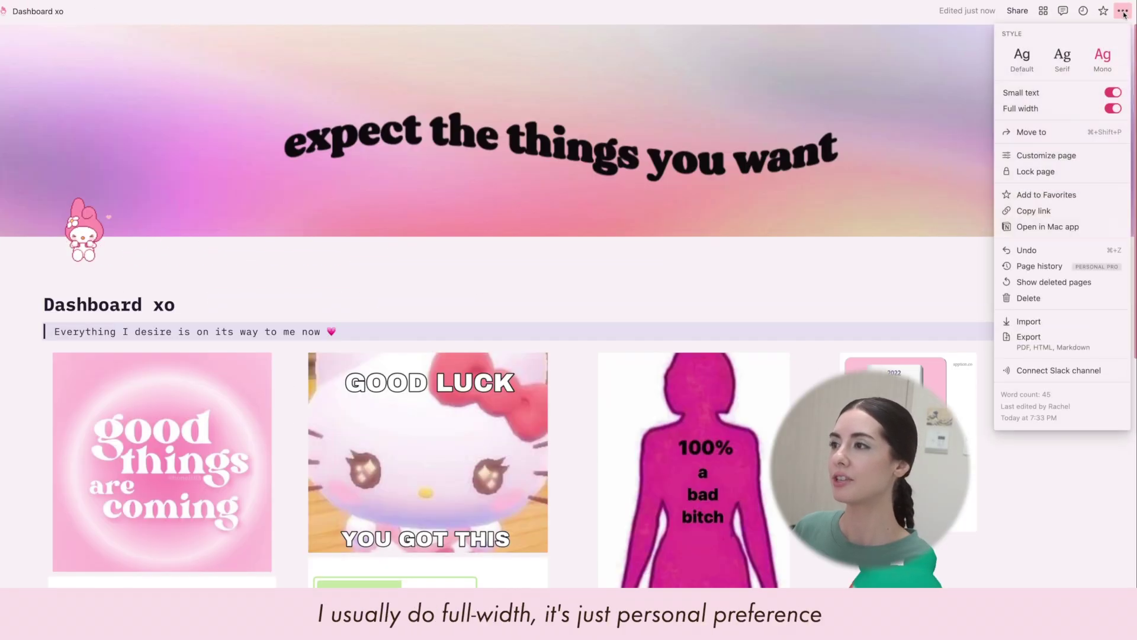
click(1117, 109)
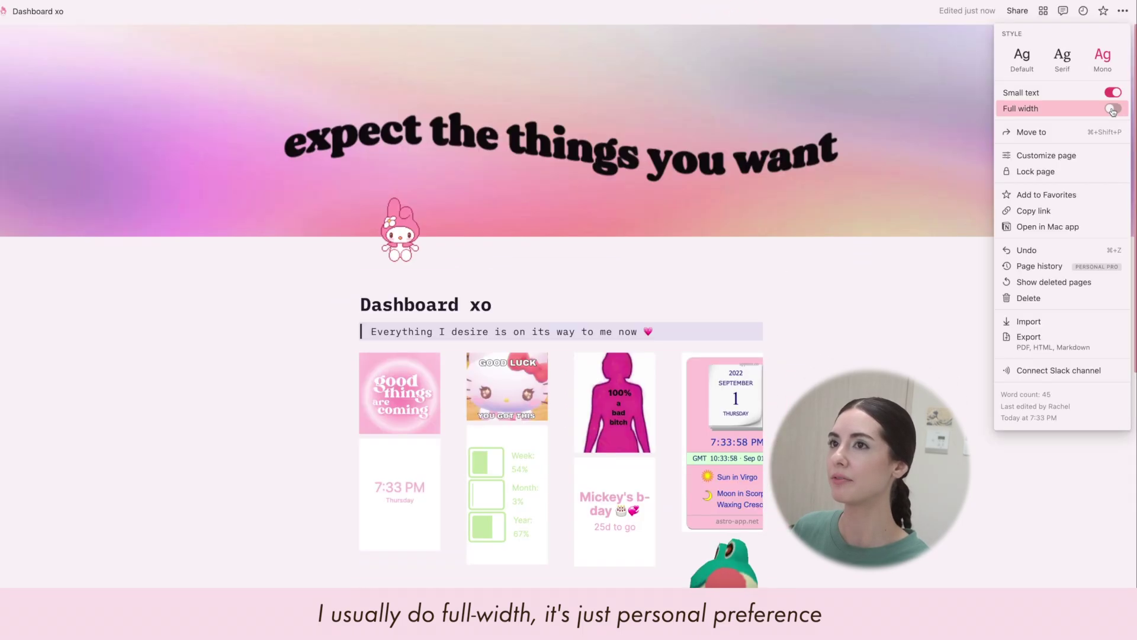
click(1113, 109)
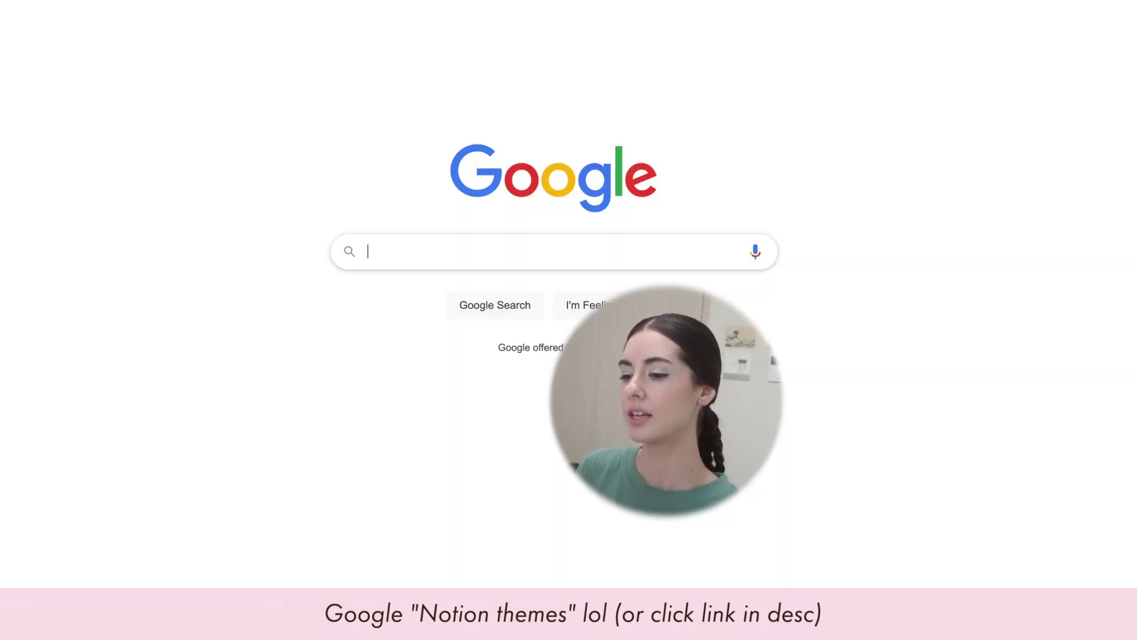
- Switch to Google, search for "notion themes", and open the Notion Themes extension site at notionthemes.yudax.me
text(notion them)
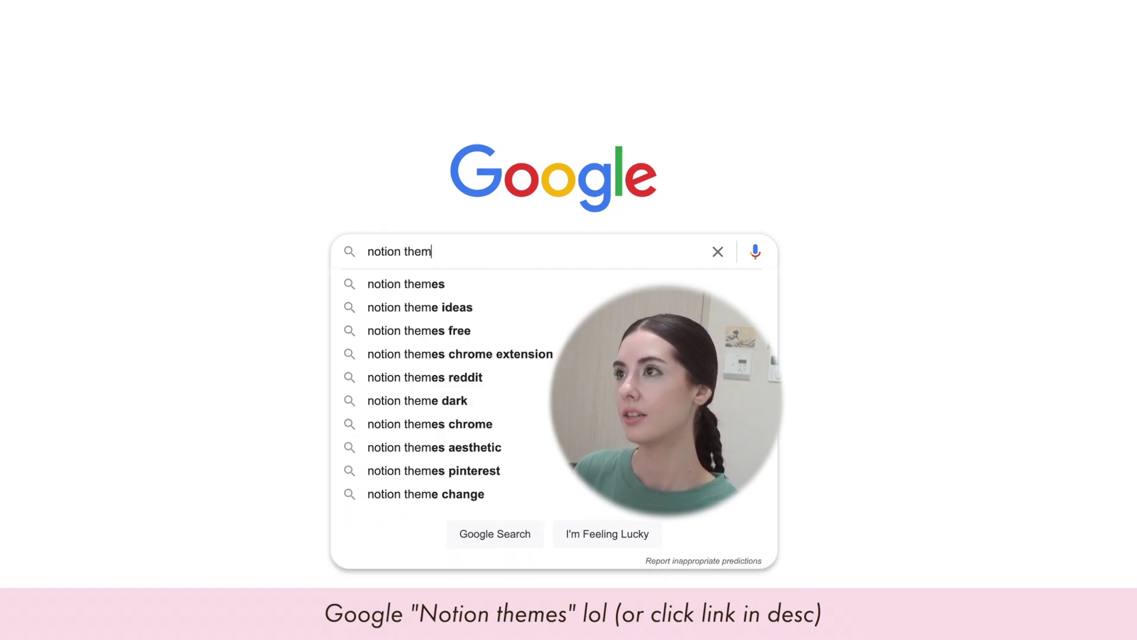
text(es)
key(Return)
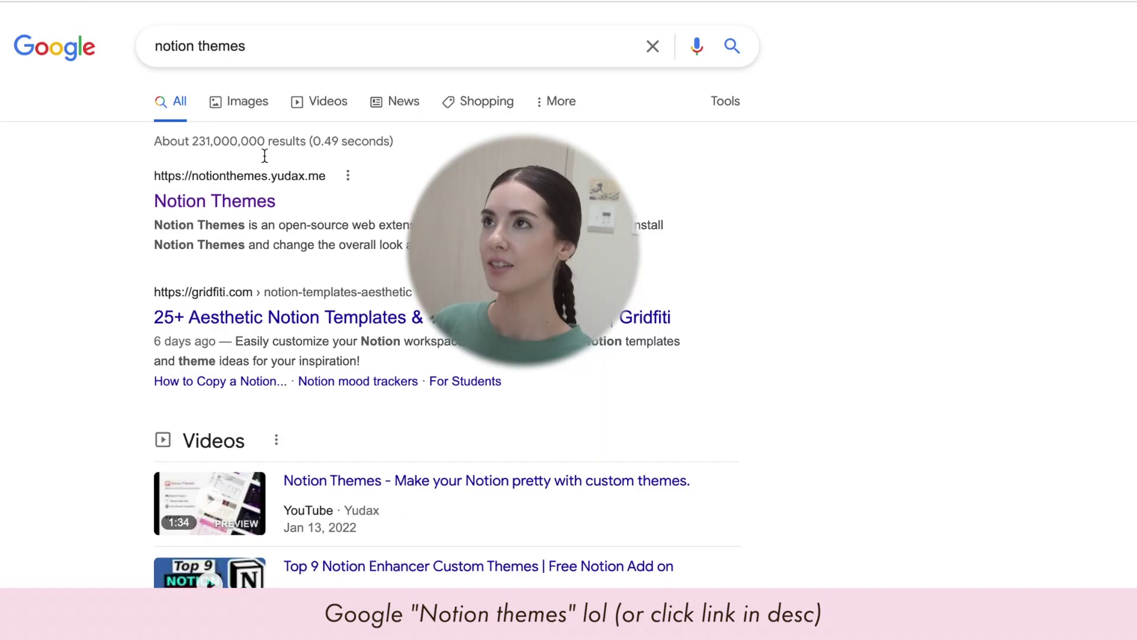
click(238, 205)
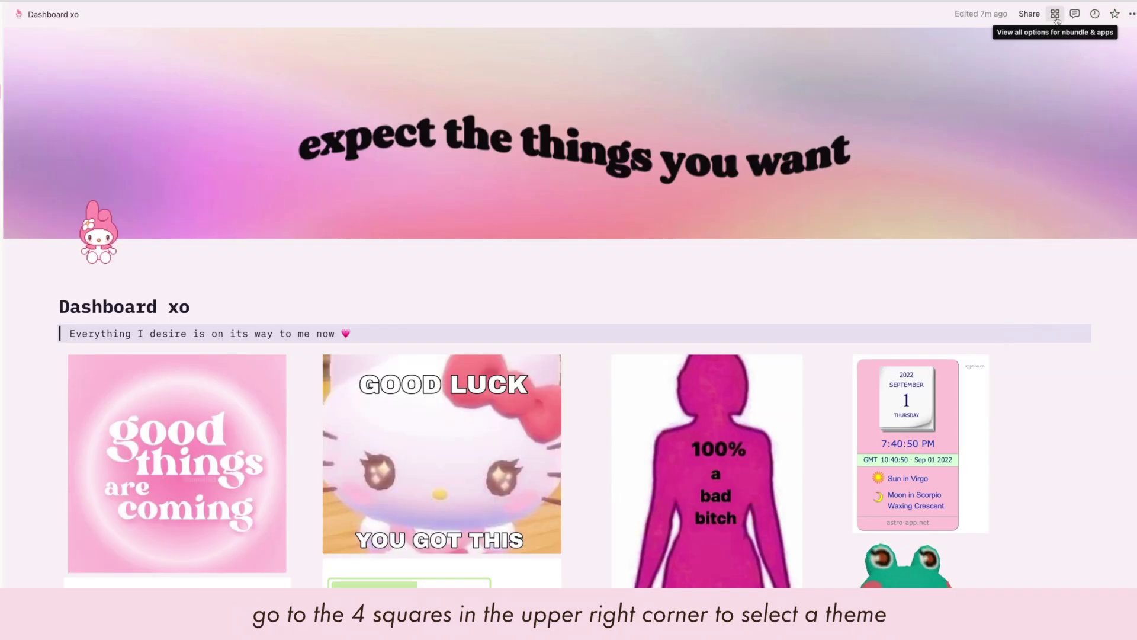
- Browse the custom fonts that Notion Themes offers for the Dashboard xo page
click(1056, 15)
mouse_move(1049, 50)
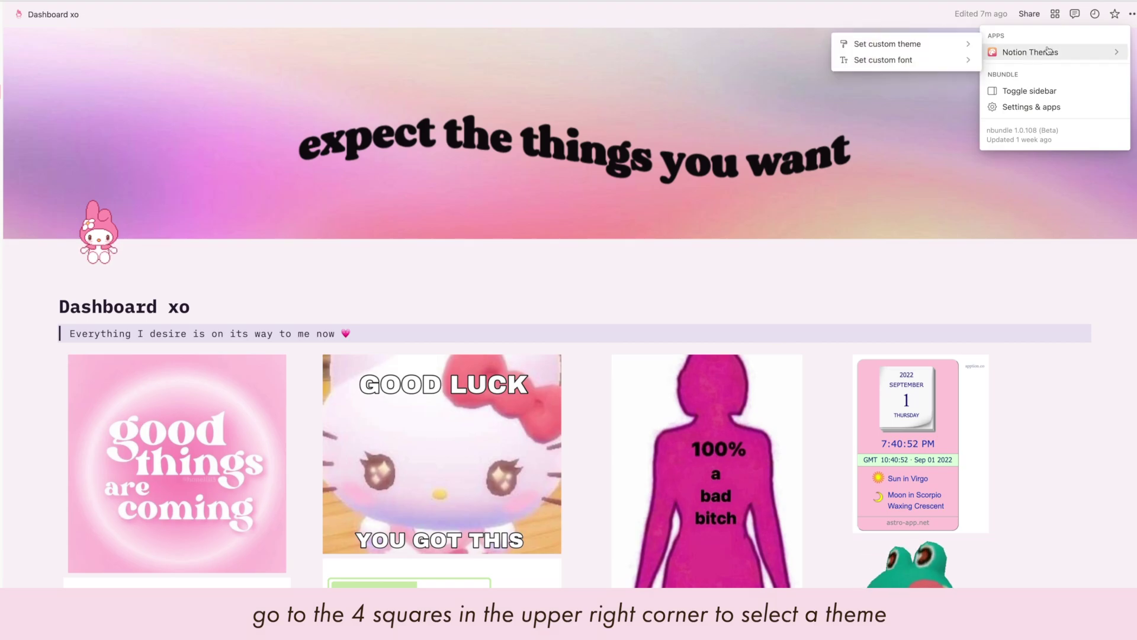
mouse_move(957, 51)
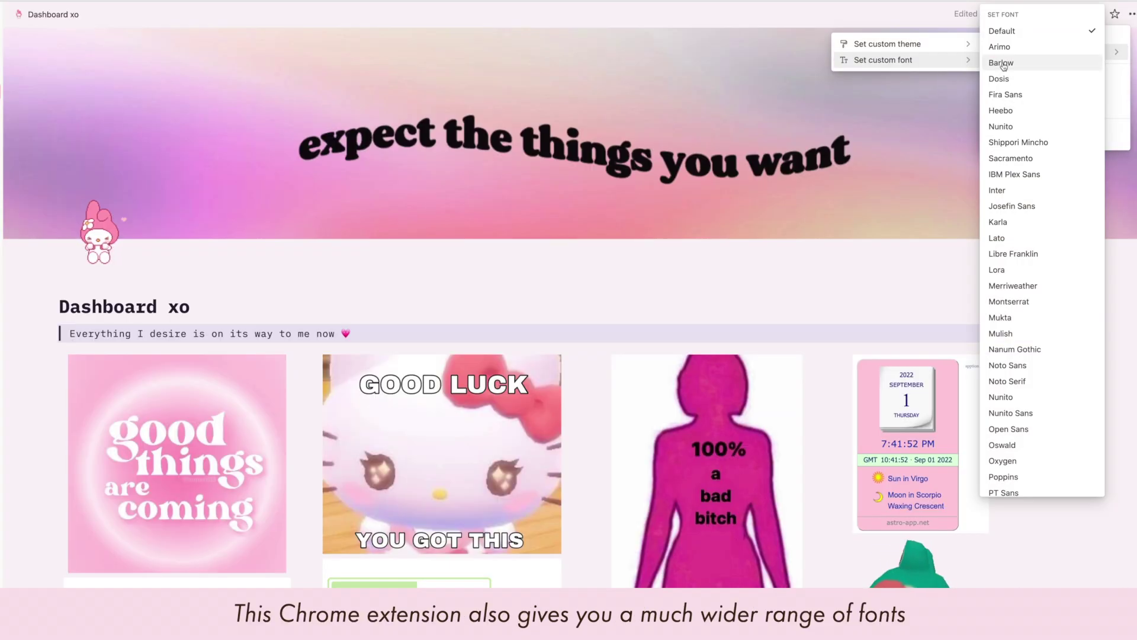
scroll(1019, 491, down, 1)
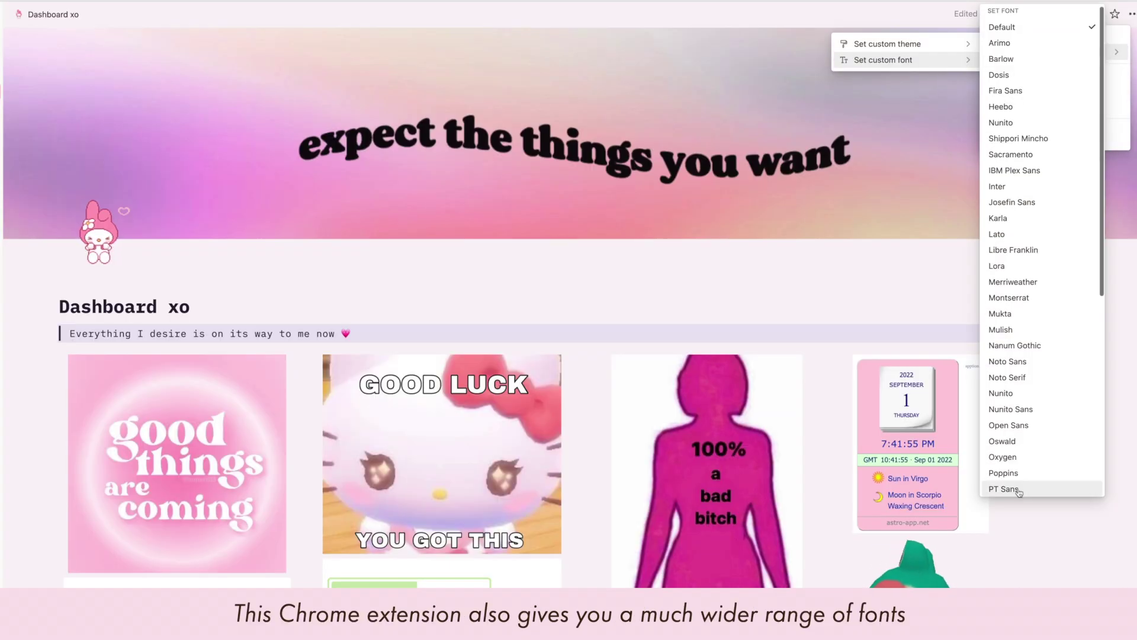
scroll(1019, 412, down, 10)
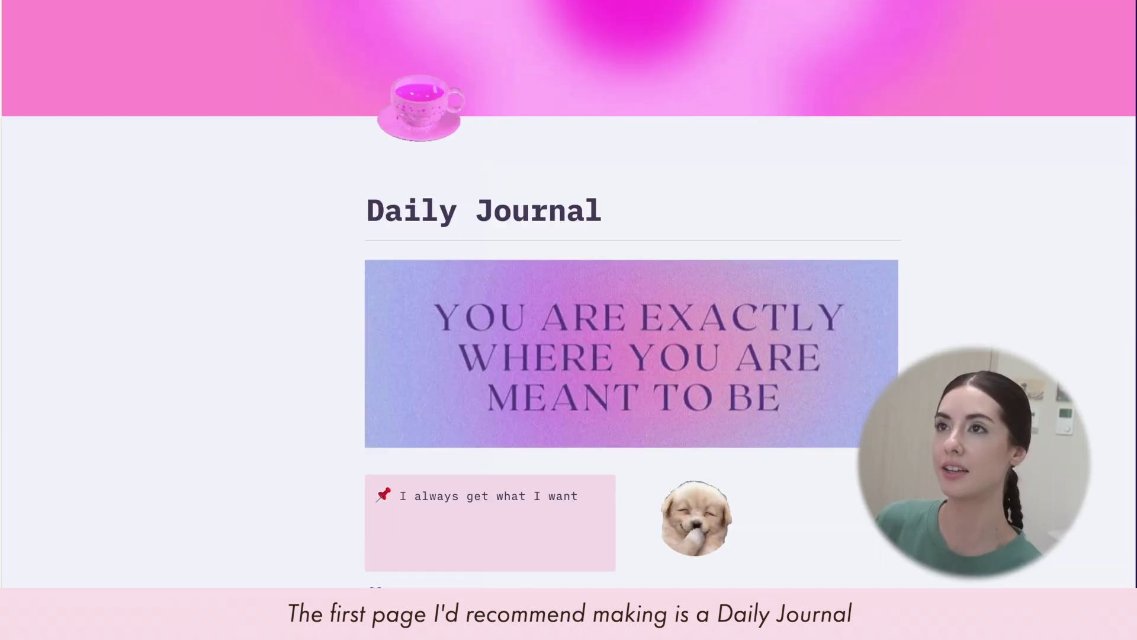
- Look through the Daily Journal's August table and view the entries for August 24, 25 and 26
scroll(569, 320, down, 2)
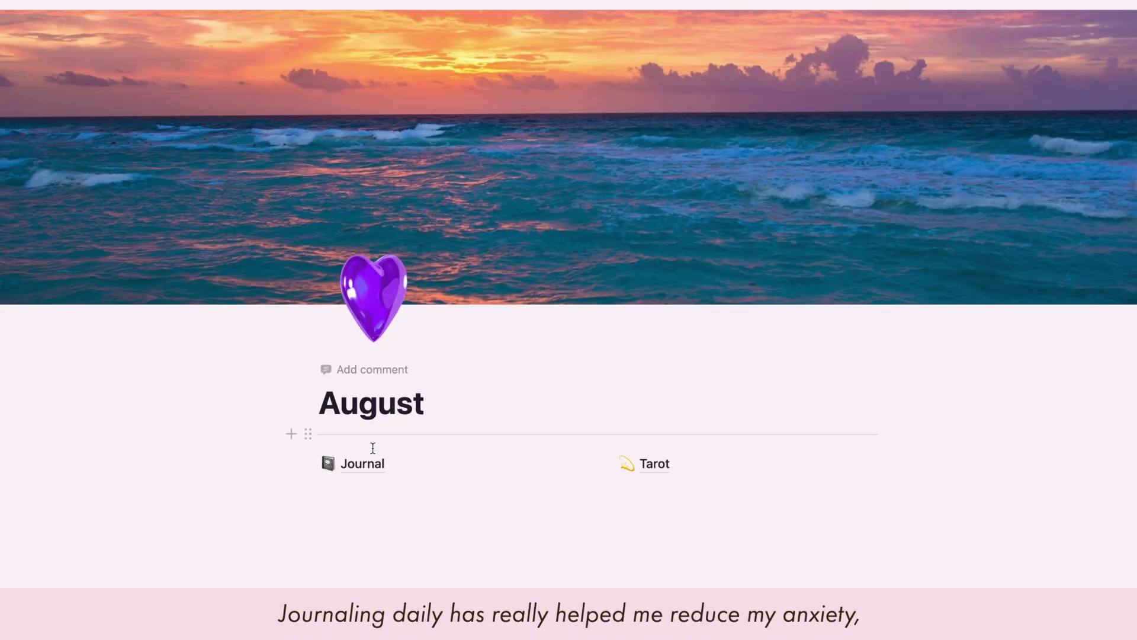
click(363, 463)
scroll(533, 296, down, 5)
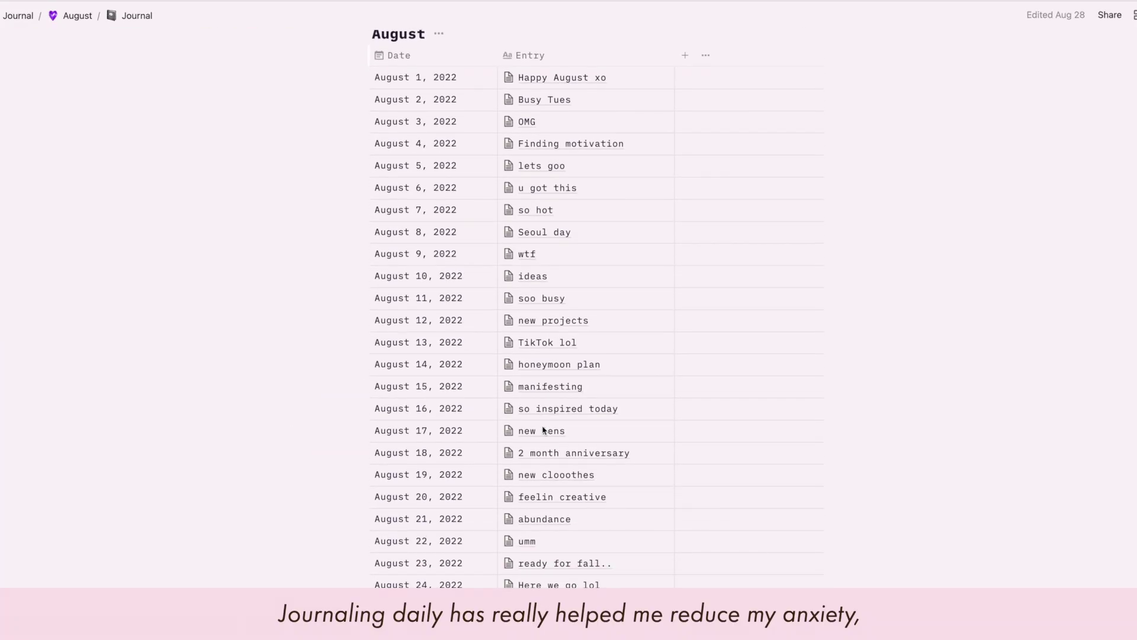
click(542, 480)
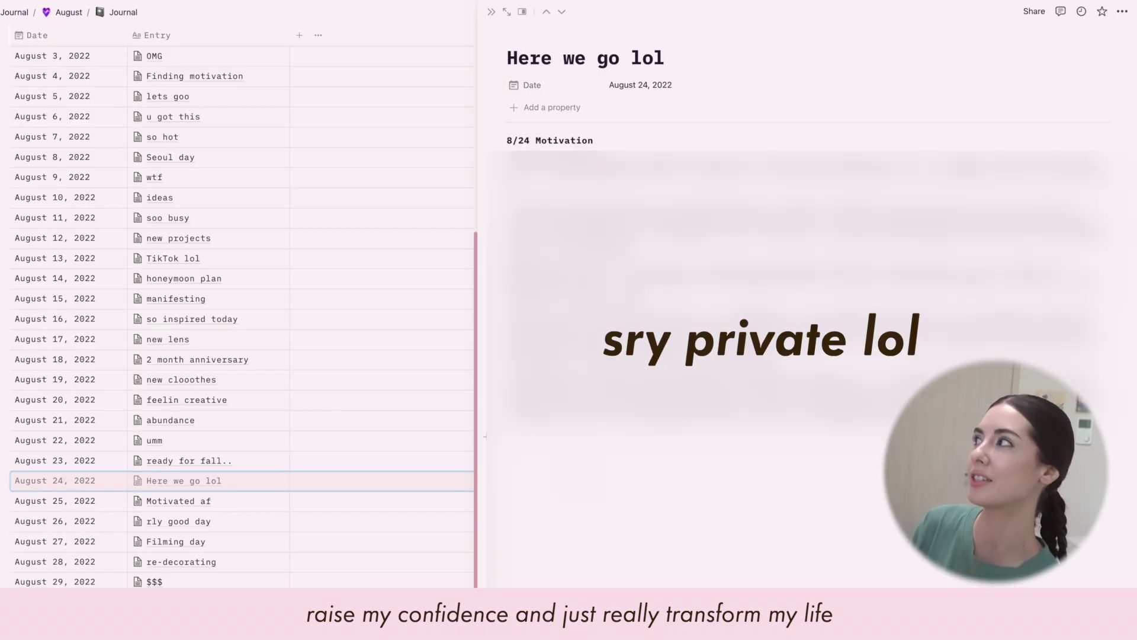
click(268, 501)
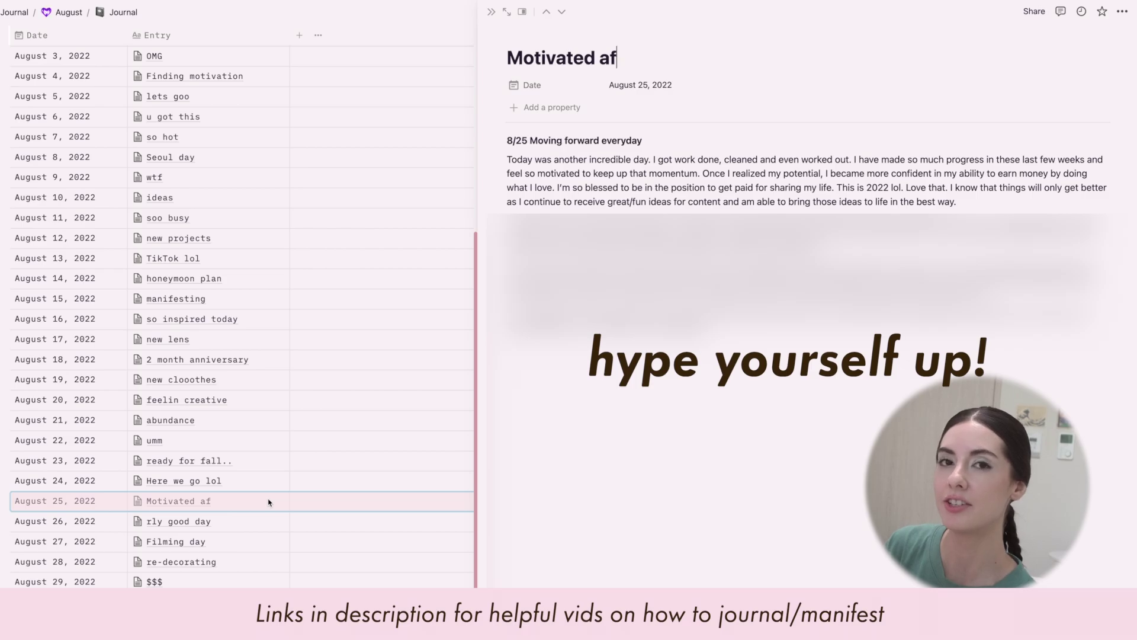
click(269, 521)
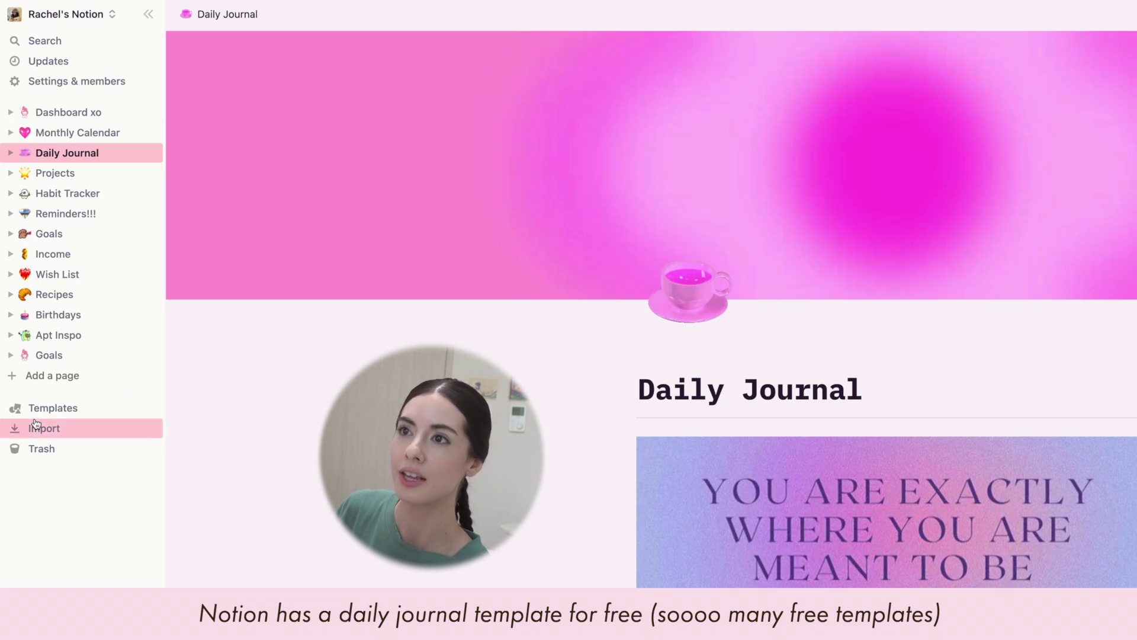
- Add Notion's free Journal template from the Personal category to the workspace
click(96, 409)
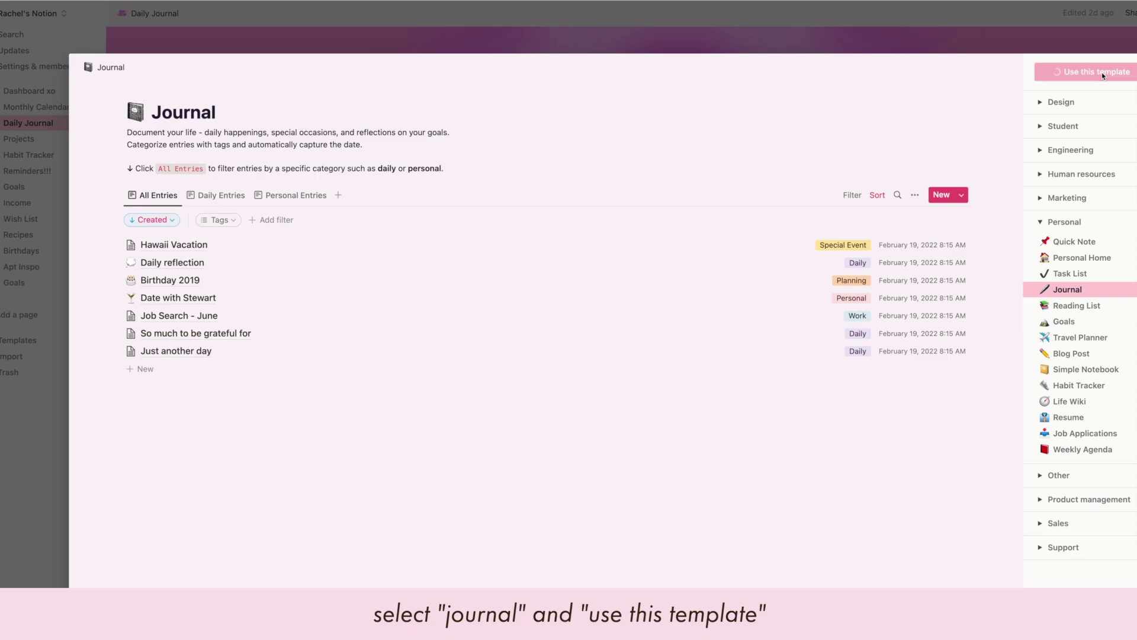
click(254, 45)
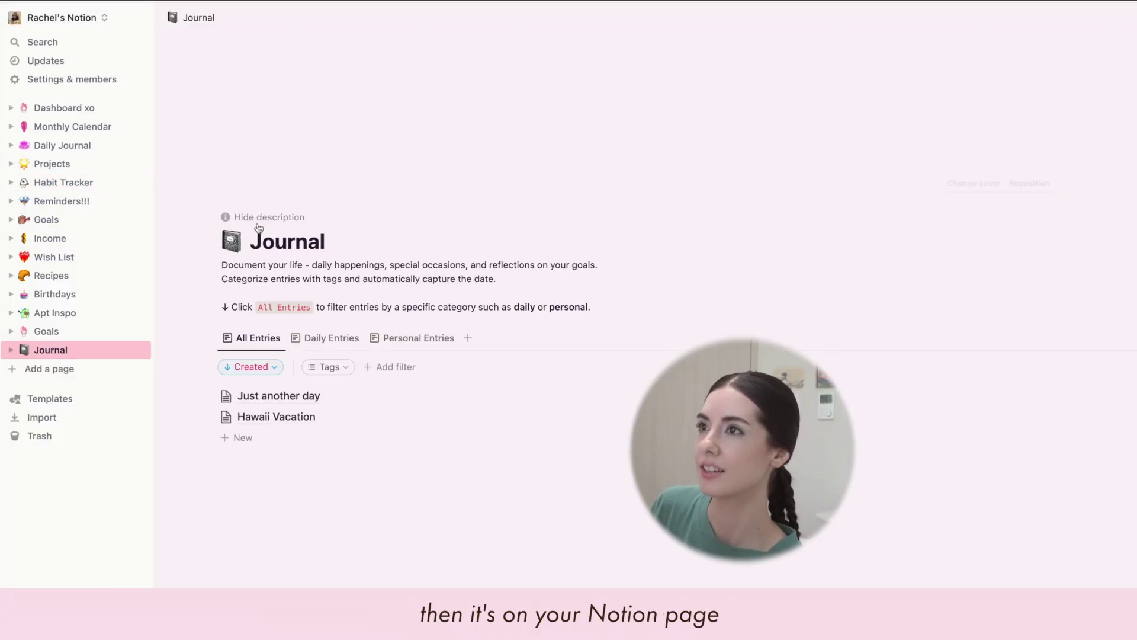
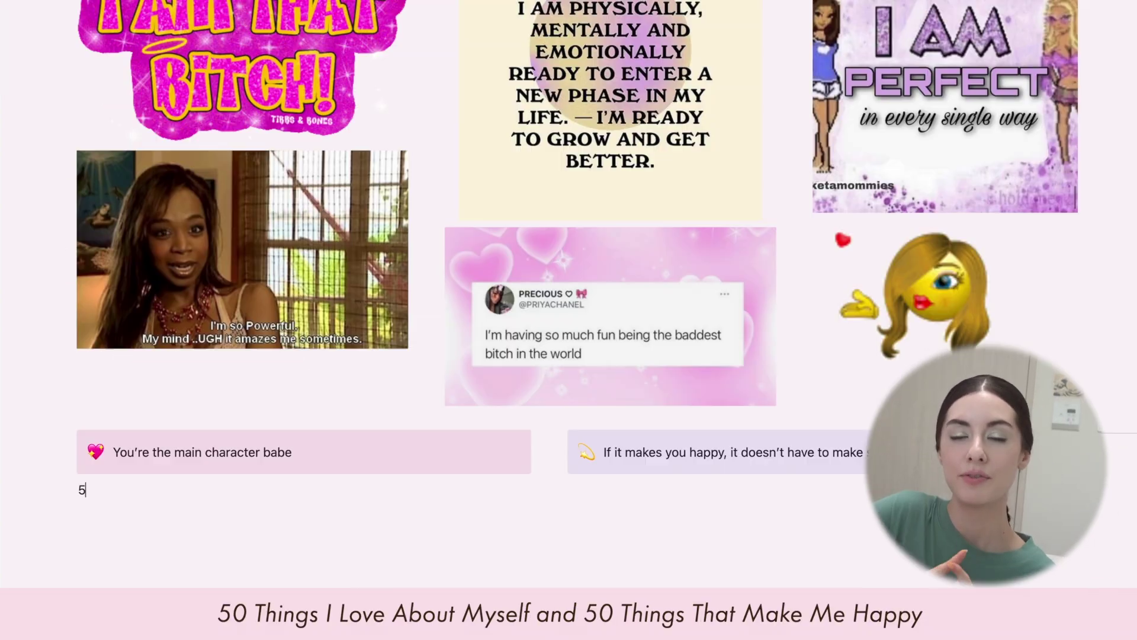
- Add the headings "50 Things I Love About Myself" and "50 Things That Make Me Happy" beneath the two callouts
text(0 Things )
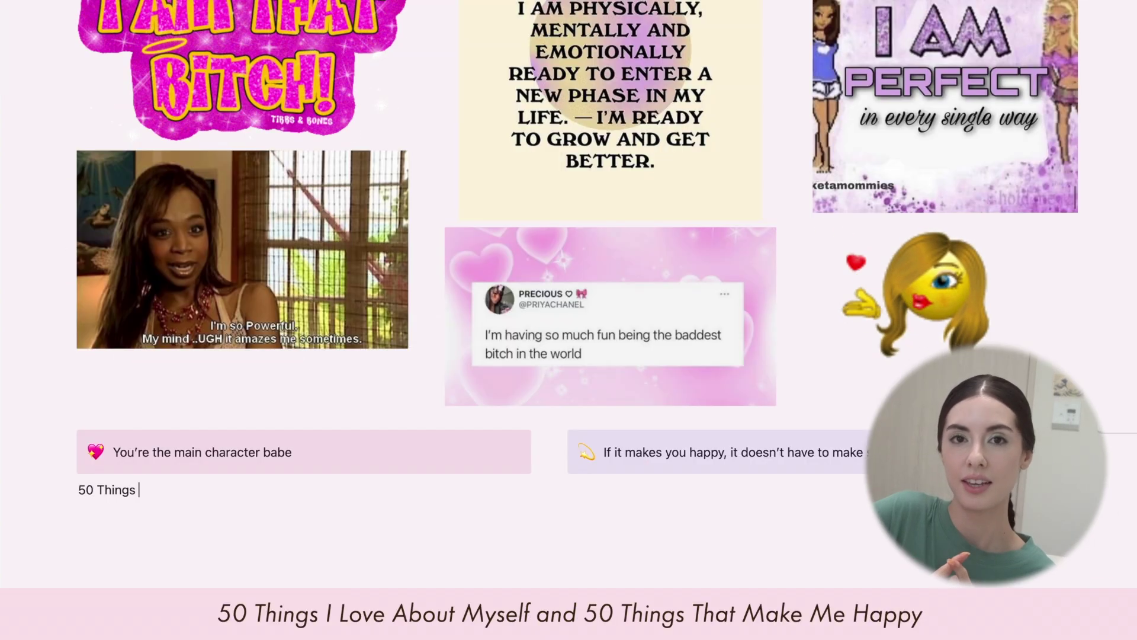
text(I Love About Myself)
click(77, 475)
click(65, 60)
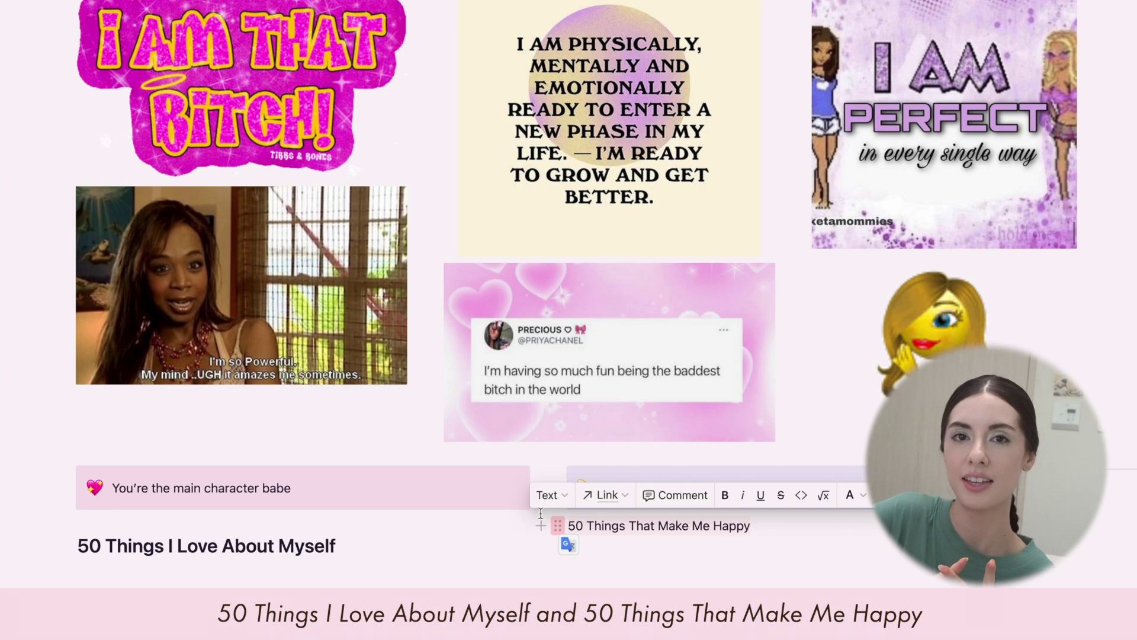
click(550, 495)
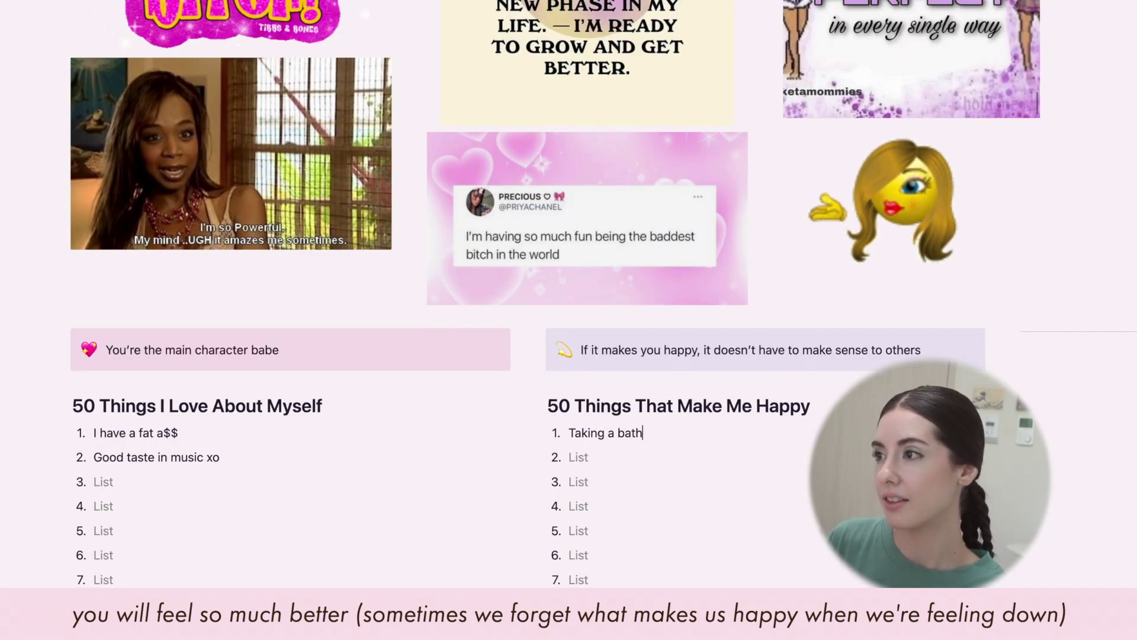
- Enter "Watching reality tv" as the second item in the 50 Things That Make Me Happy list
key(Down)
text(Watching reality tv)
click(595, 482)
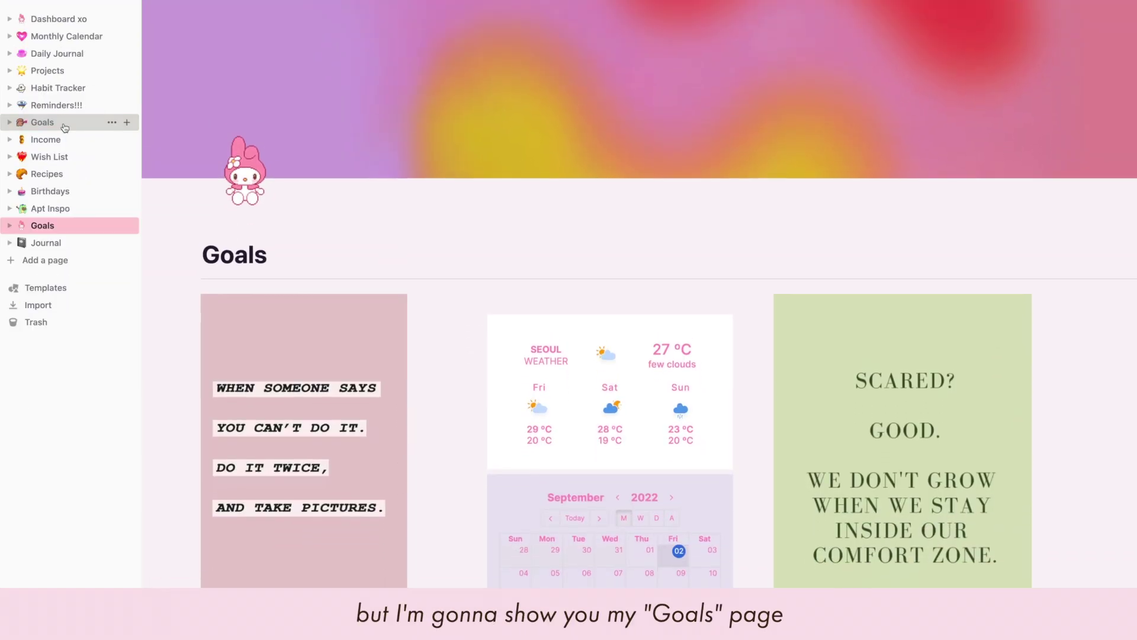
- Open the existing Goals page with the dog icon and add Notion's Goals template from the Personal category to the workspace
click(66, 125)
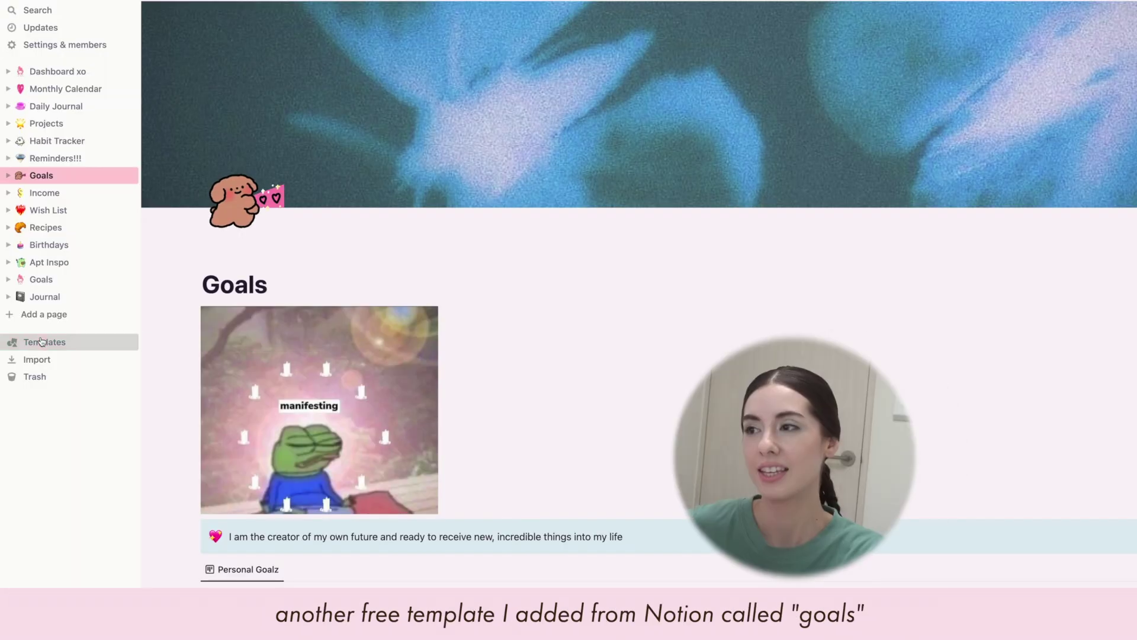
click(41, 341)
click(1063, 333)
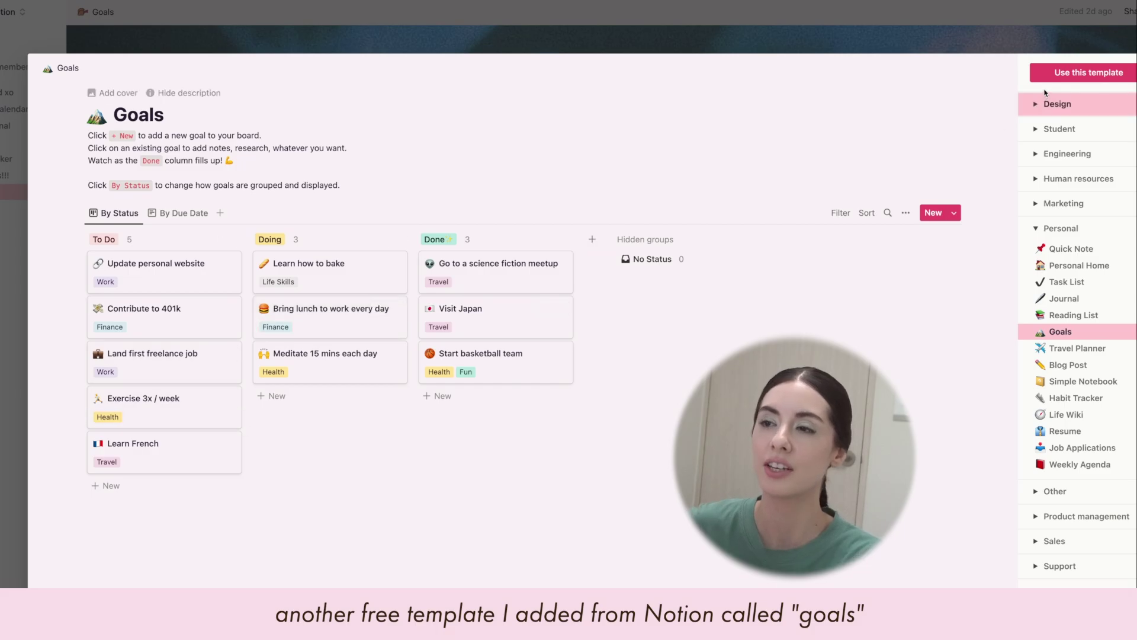
click(1078, 73)
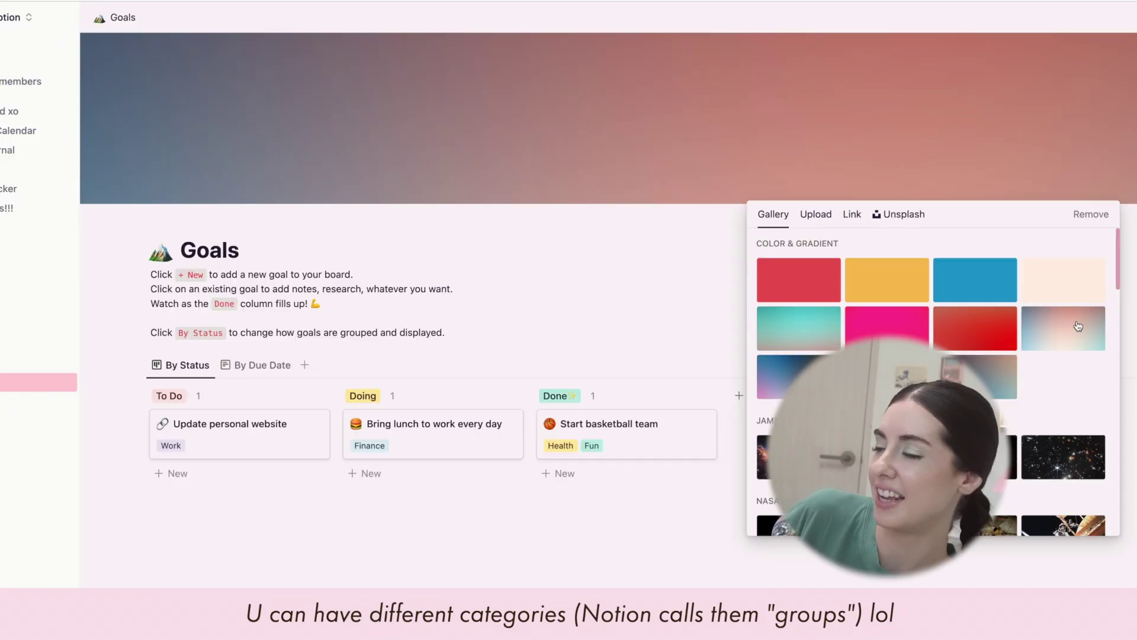
click(628, 282)
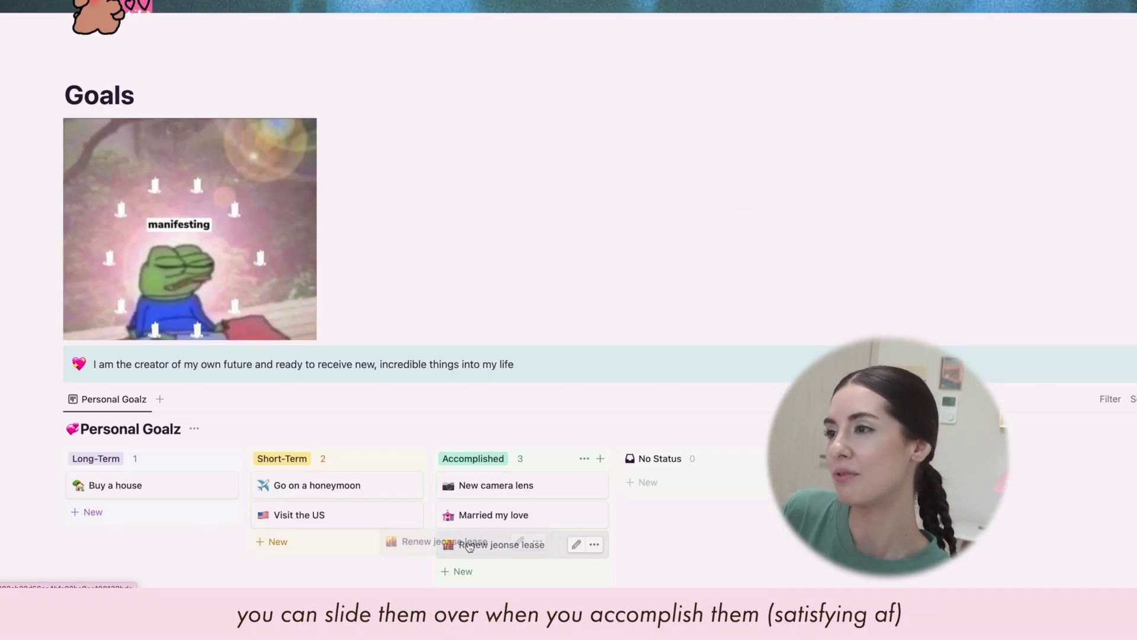
- Move the "Renew jeonse lease" card to Accomplished on the Personal Goalz board and review the Creator Goalz board
drag(376, 542, 377, 543)
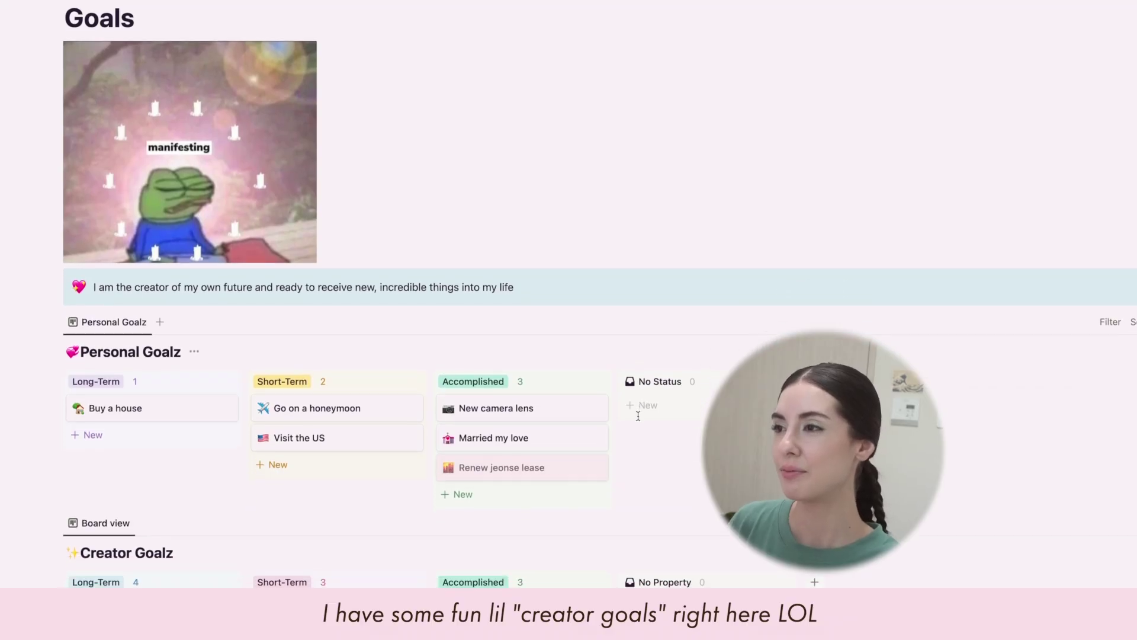
scroll(640, 420, down, 5)
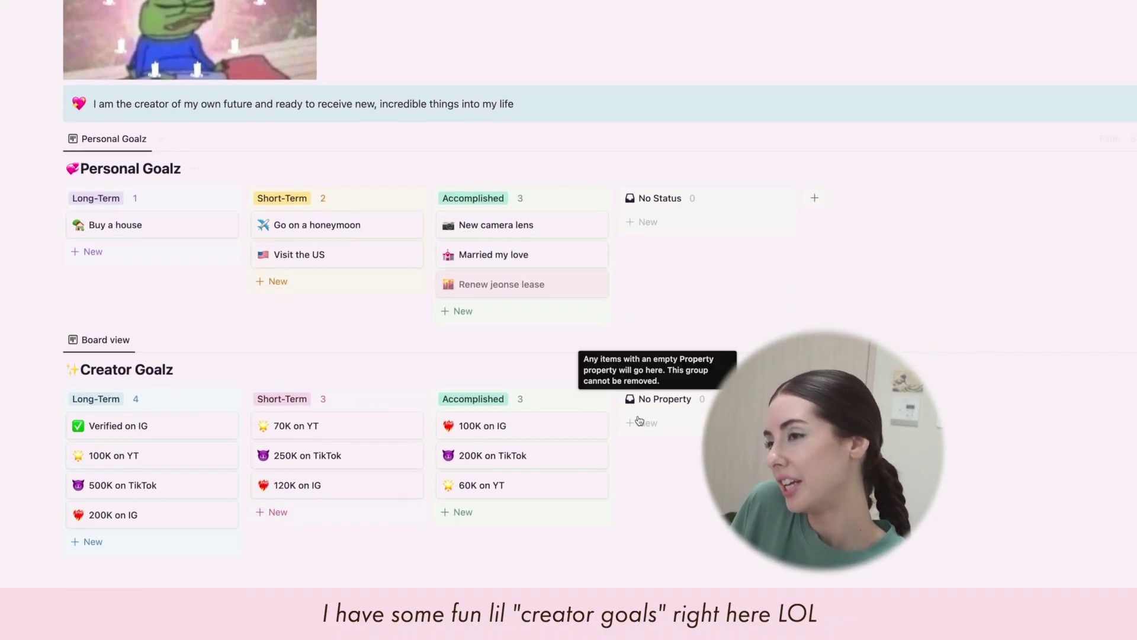
scroll(639, 420, up, 5)
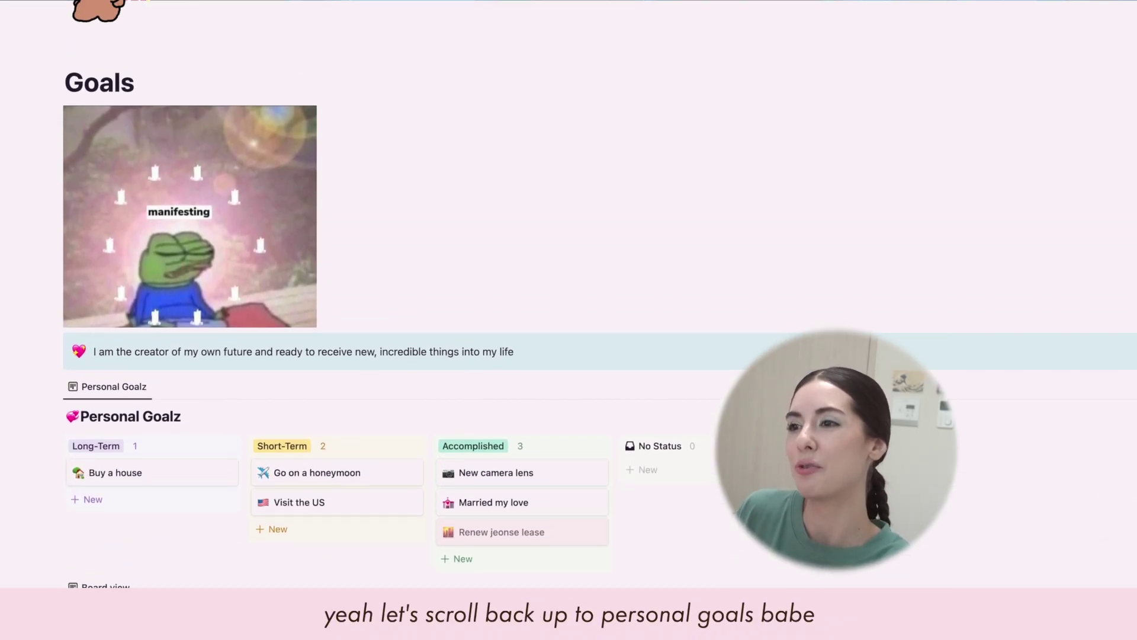
scroll(600, 294, up, 2)
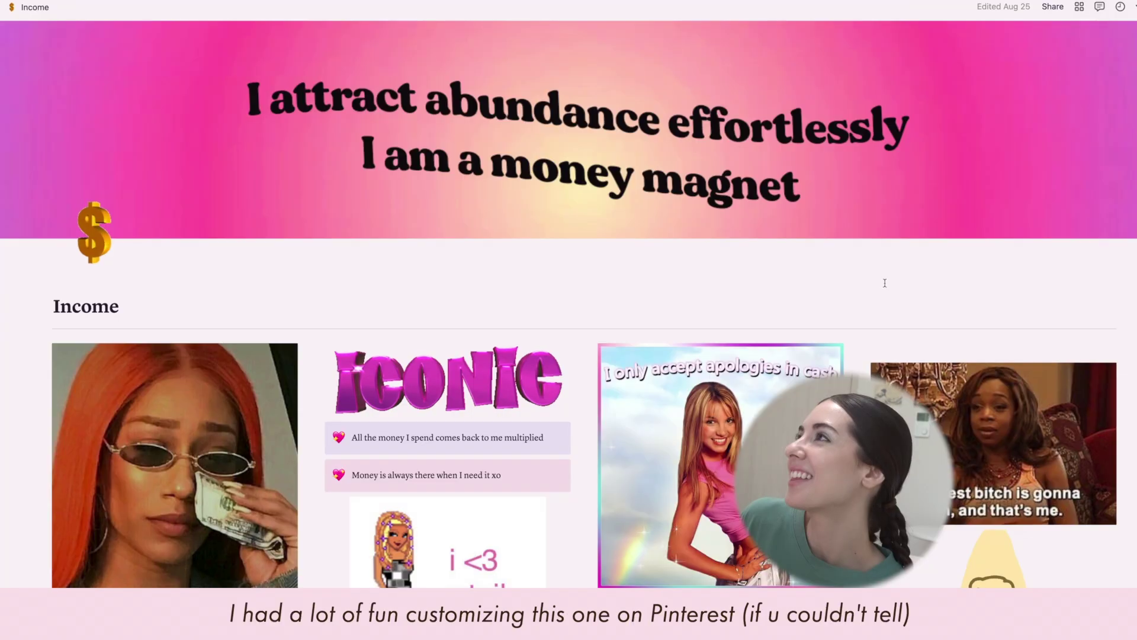
- Look through the Income page down to its Sponsored Content/Events table, and view the August bills on the Expenses page
scroll(885, 283, down, 3)
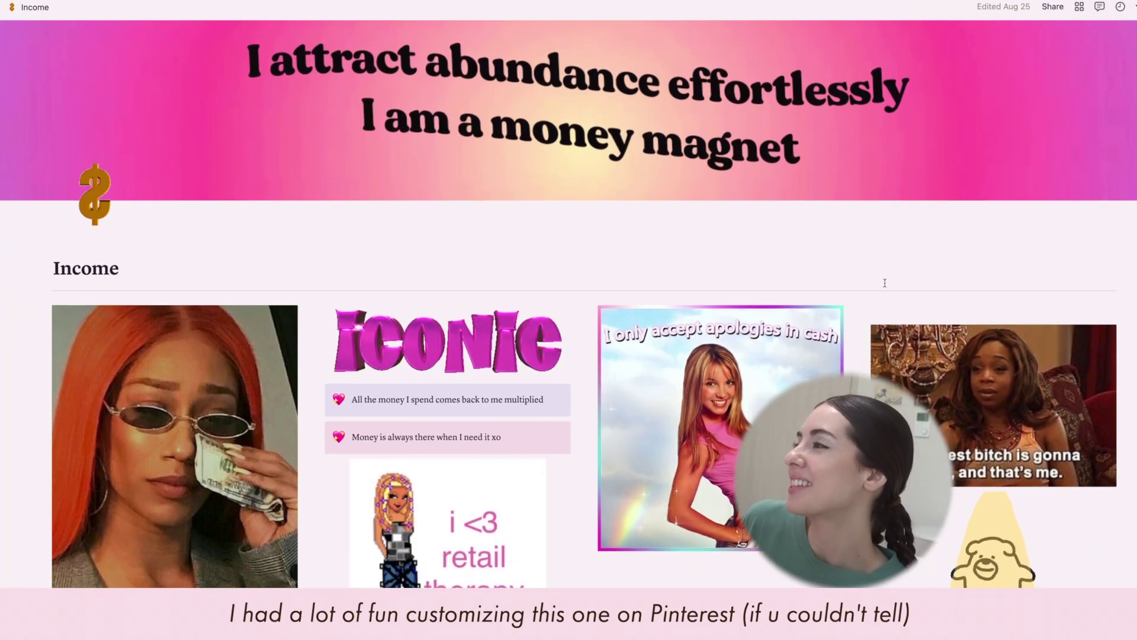
scroll(884, 284, down, 2)
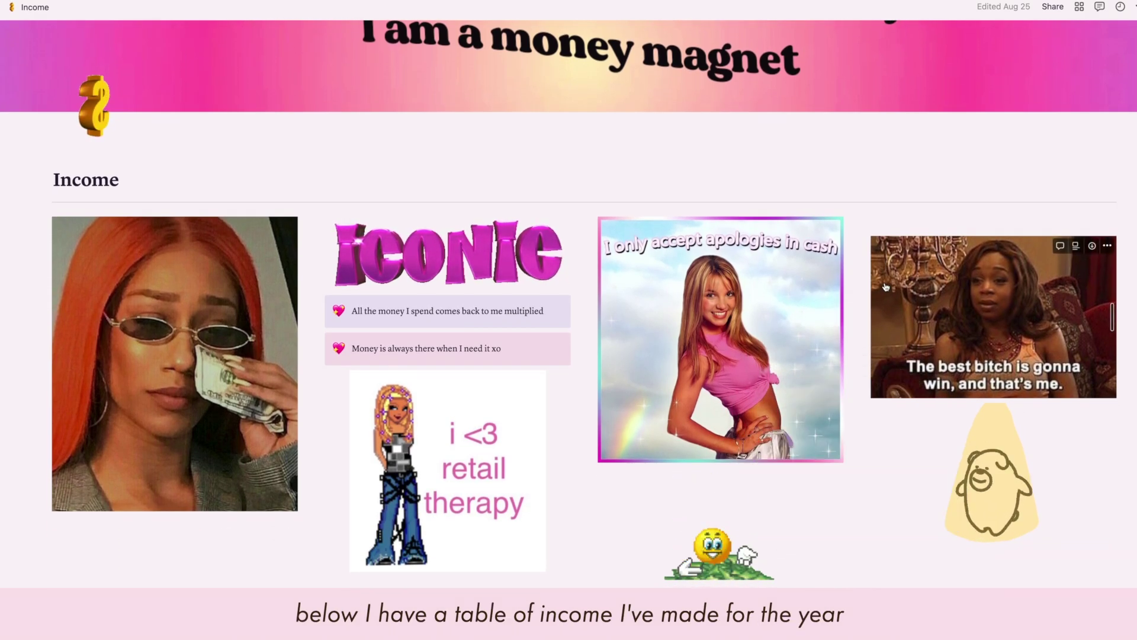
scroll(401, 325, down, 5)
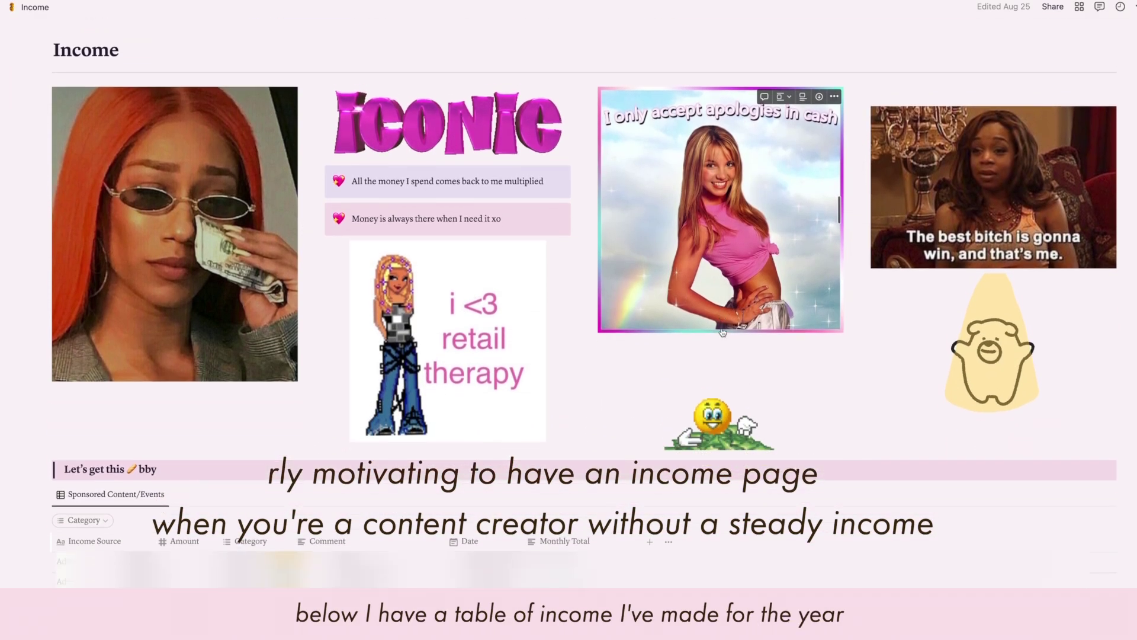
scroll(721, 328, down, 3)
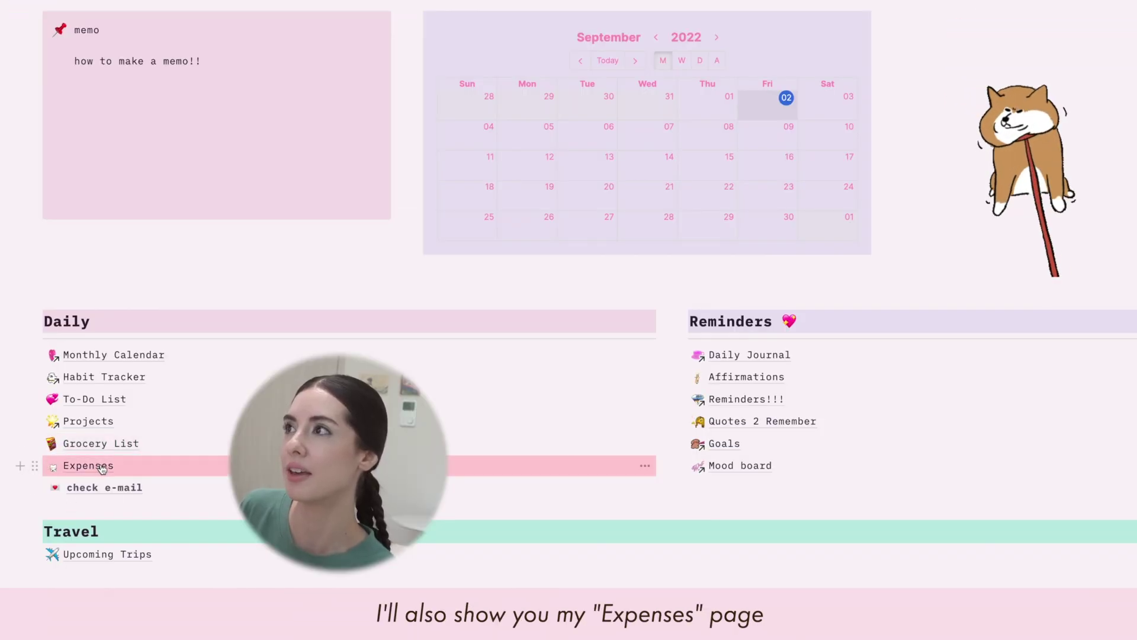
click(95, 466)
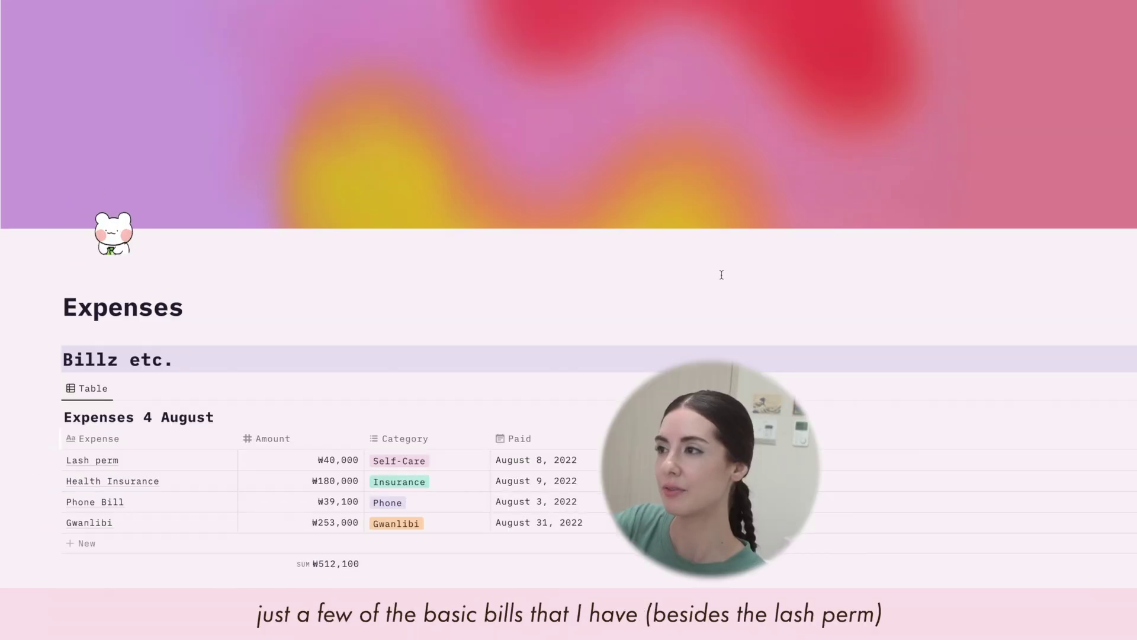
scroll(721, 275, down, 1)
scroll(719, 272, down, 1)
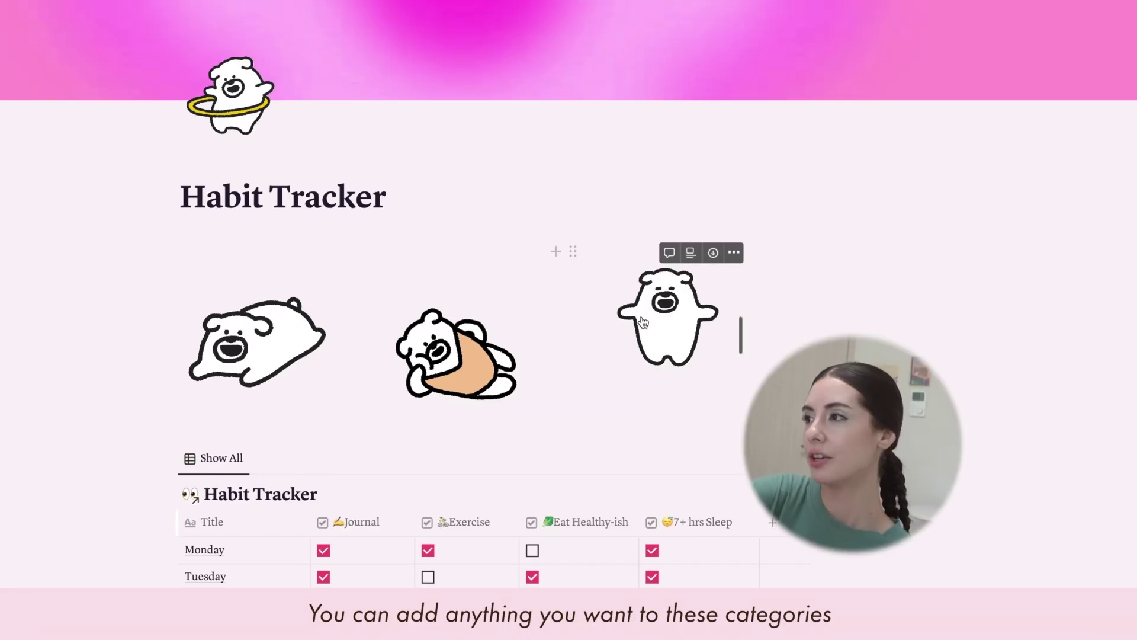
- Check off Journal, Exercise and Eat Healthy-ish for Sunday in the Habit Tracker table
scroll(644, 322, down, 3)
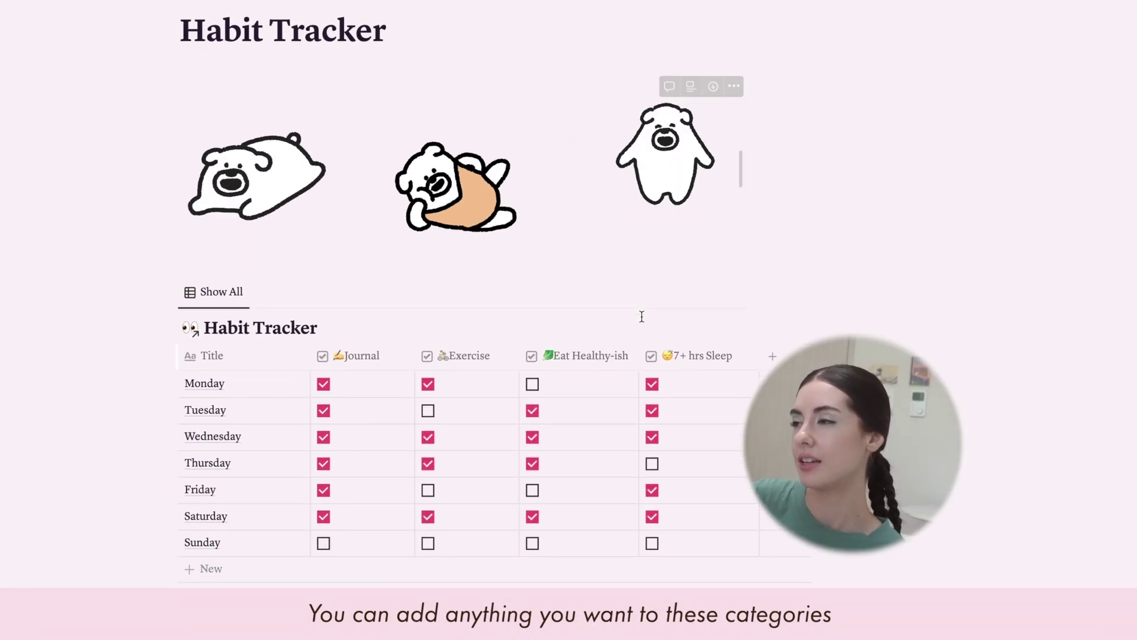
click(323, 543)
click(428, 542)
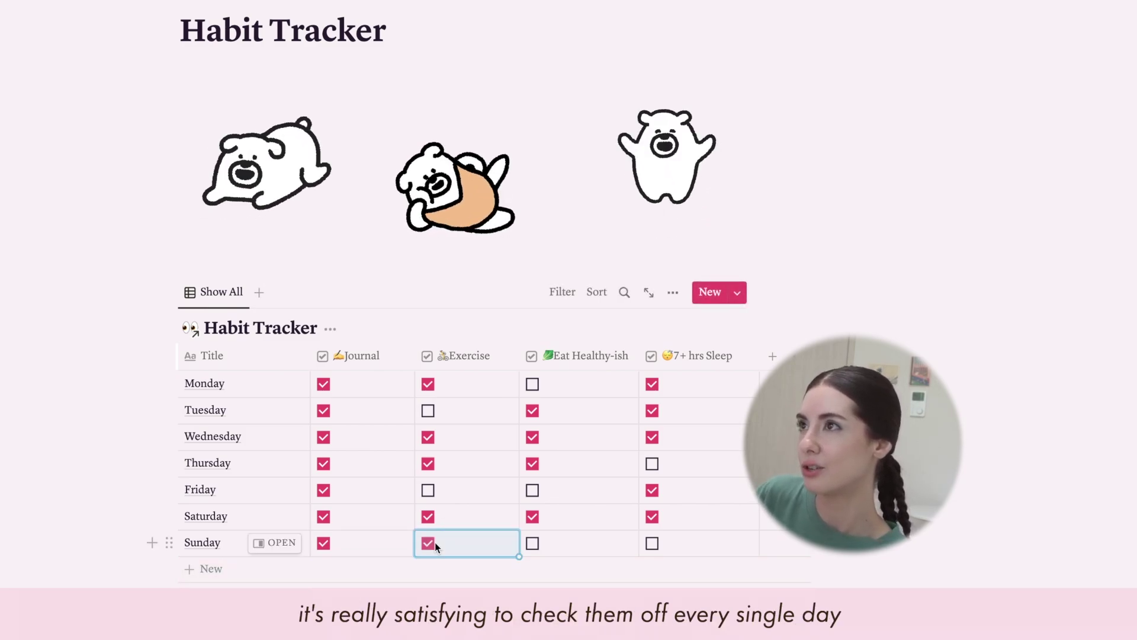
click(532, 543)
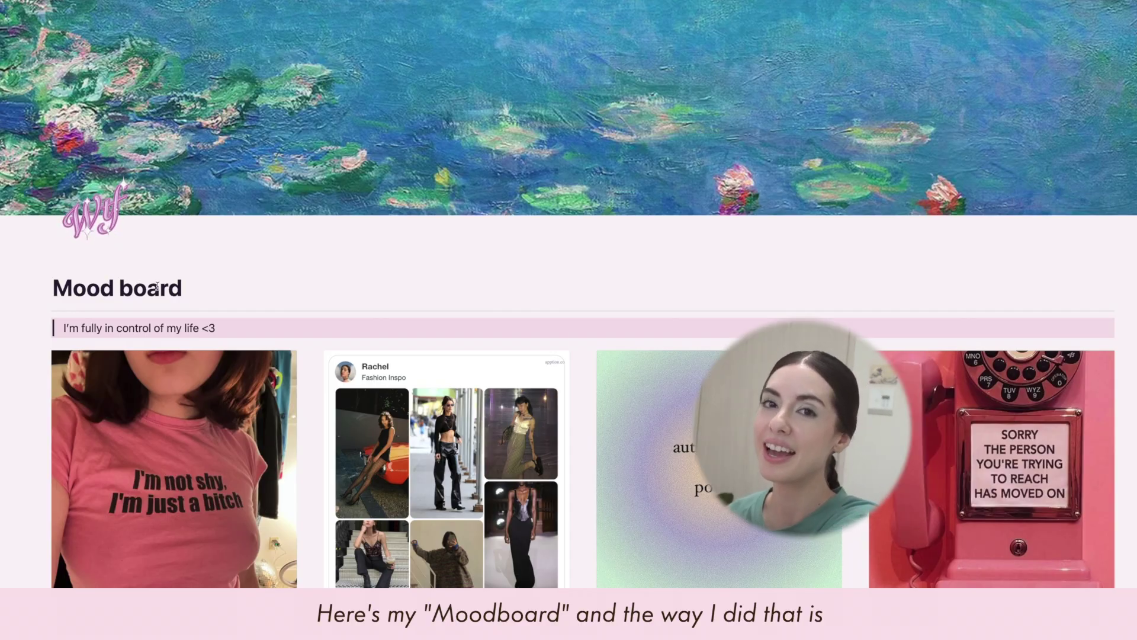
- Examine the Mood board page's images and its embedded Fashion Inspo Pinterest board
scroll(170, 287, down, 3)
scroll(171, 290, down, 5)
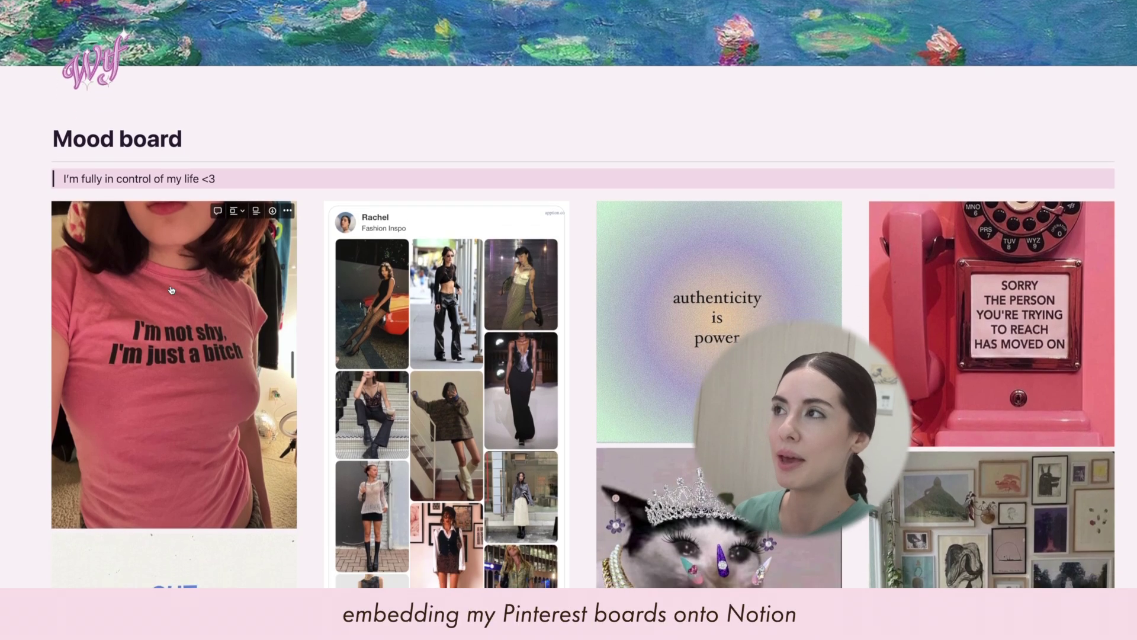
scroll(171, 290, down, 1)
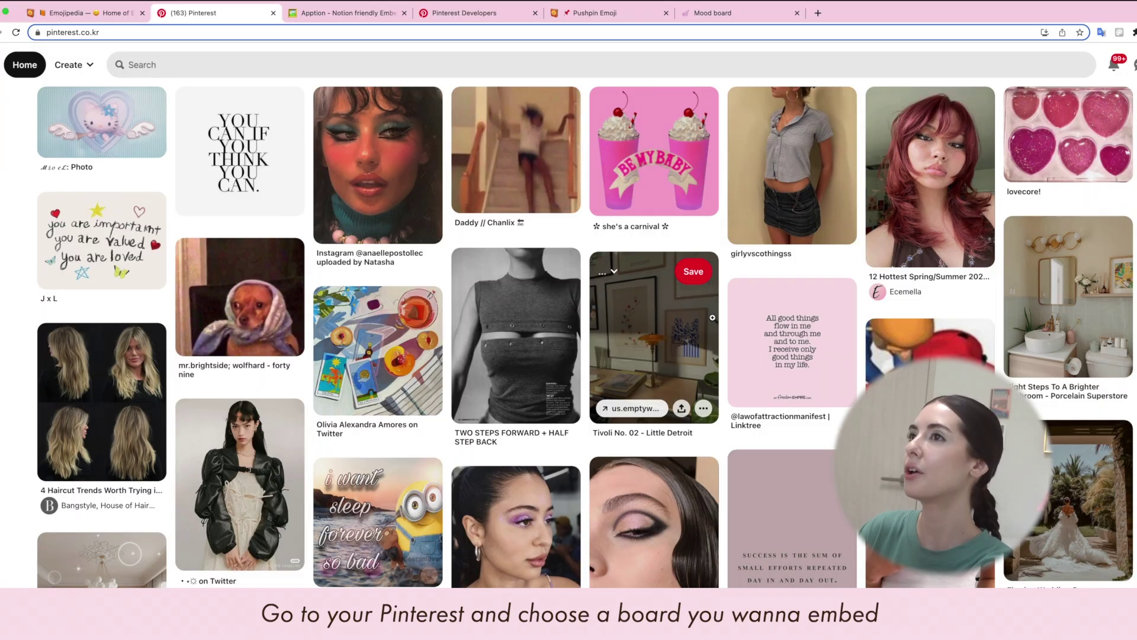
- Open the Hair Inspo board from the Pinterest profile and look through its pins
scroll(713, 318, down, 5)
scroll(712, 318, down, 3)
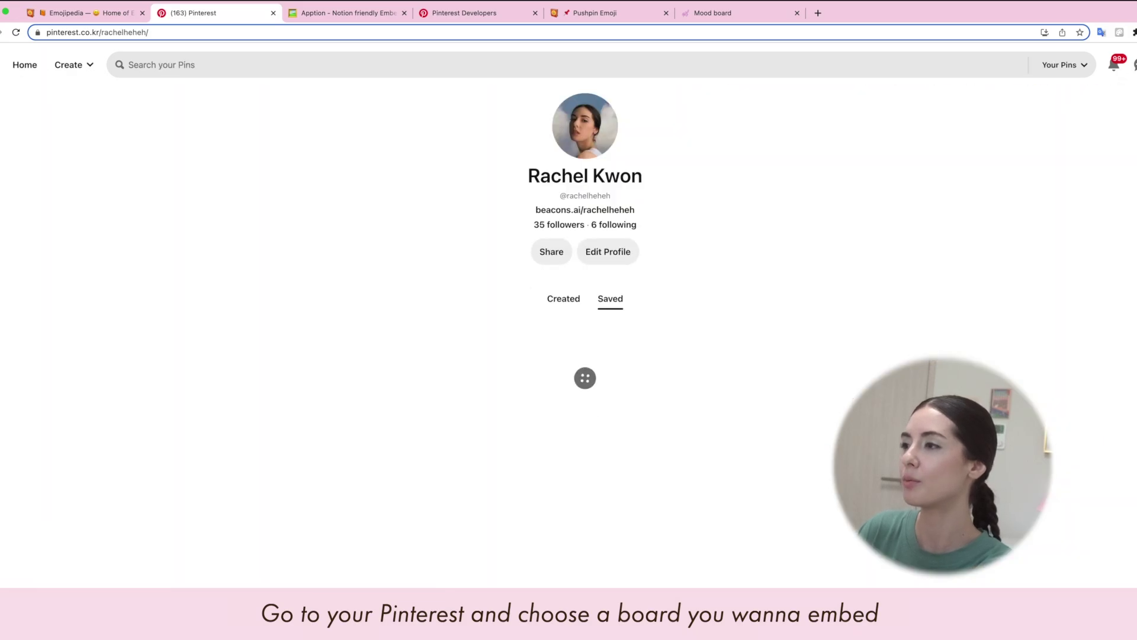
click(787, 489)
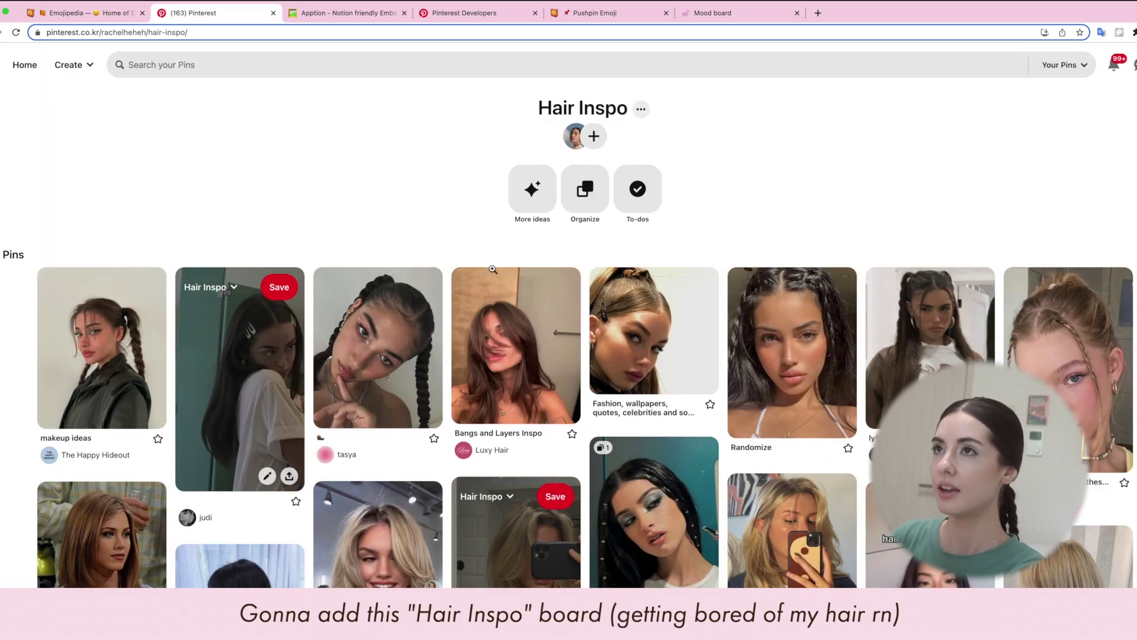
scroll(492, 269, down, 8)
scroll(492, 269, down, 6)
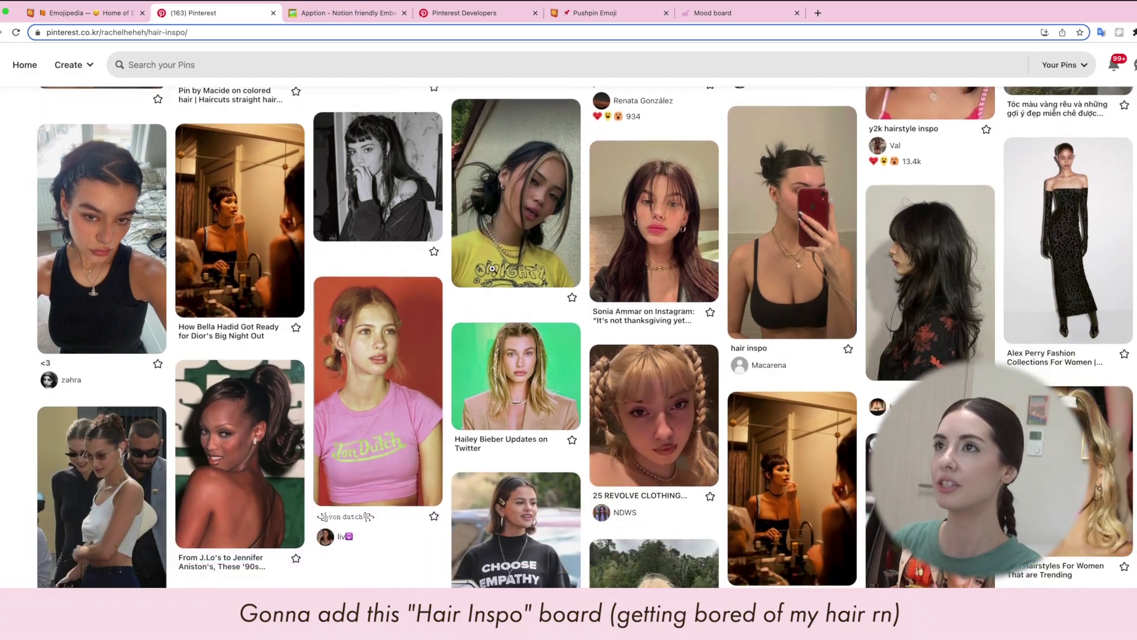
scroll(492, 270, up, 11)
scroll(494, 272, up, 3)
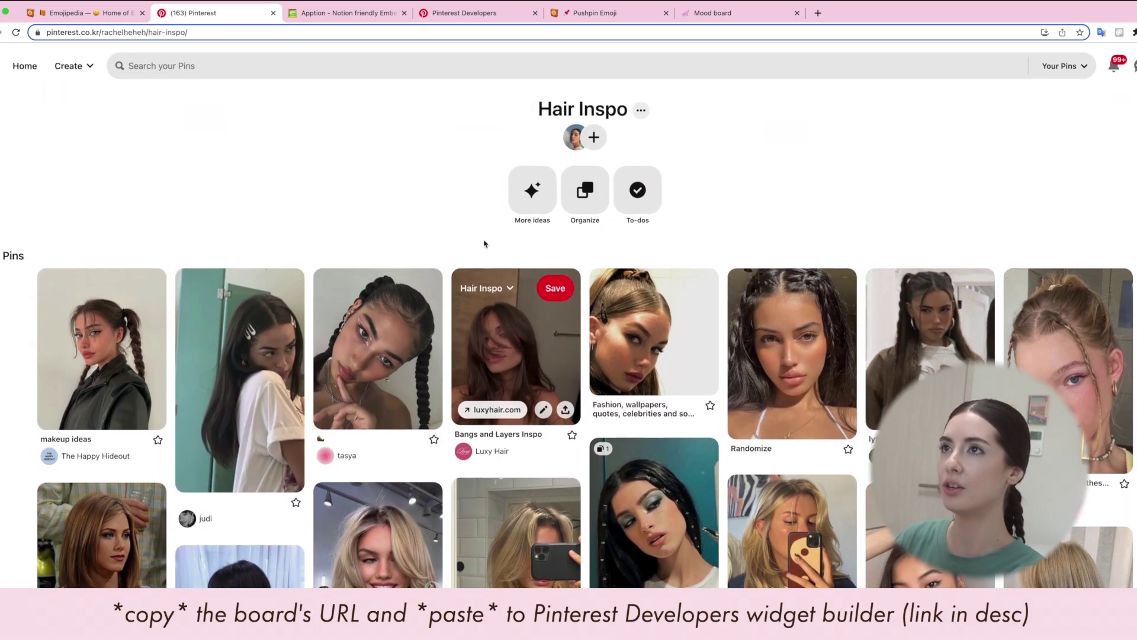
- Enter the Hair Inspo board's URL in the Pinterest Developers board widget builder and copy the generated embedBoard code
click(240, 32)
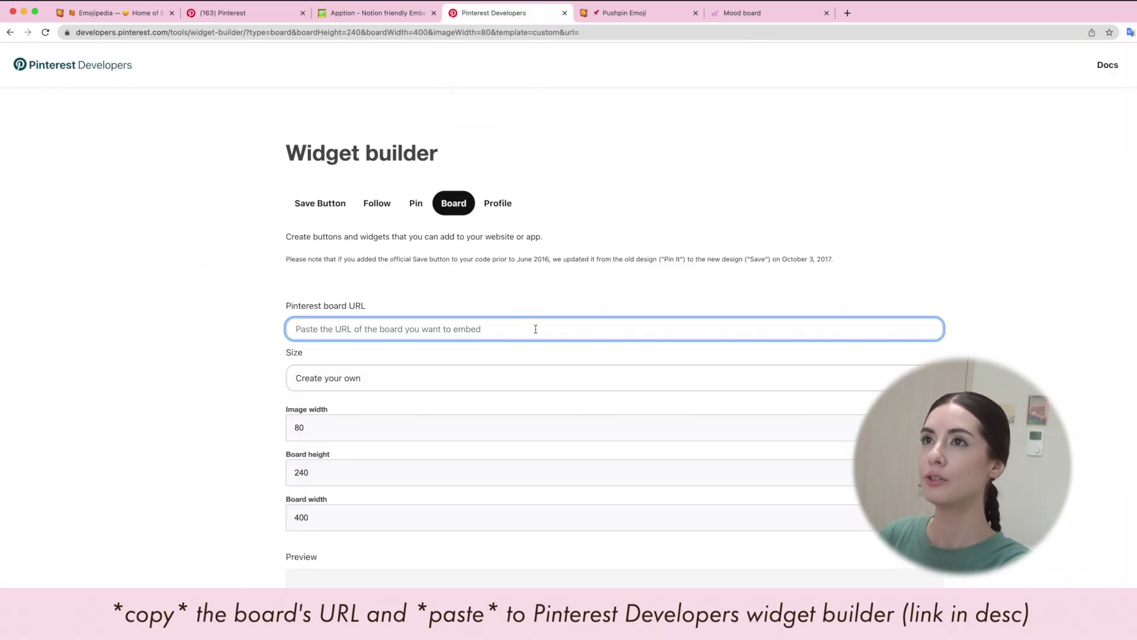
text(https://www.pinterest.co.kr/rachelheheh/hair-inspo/)
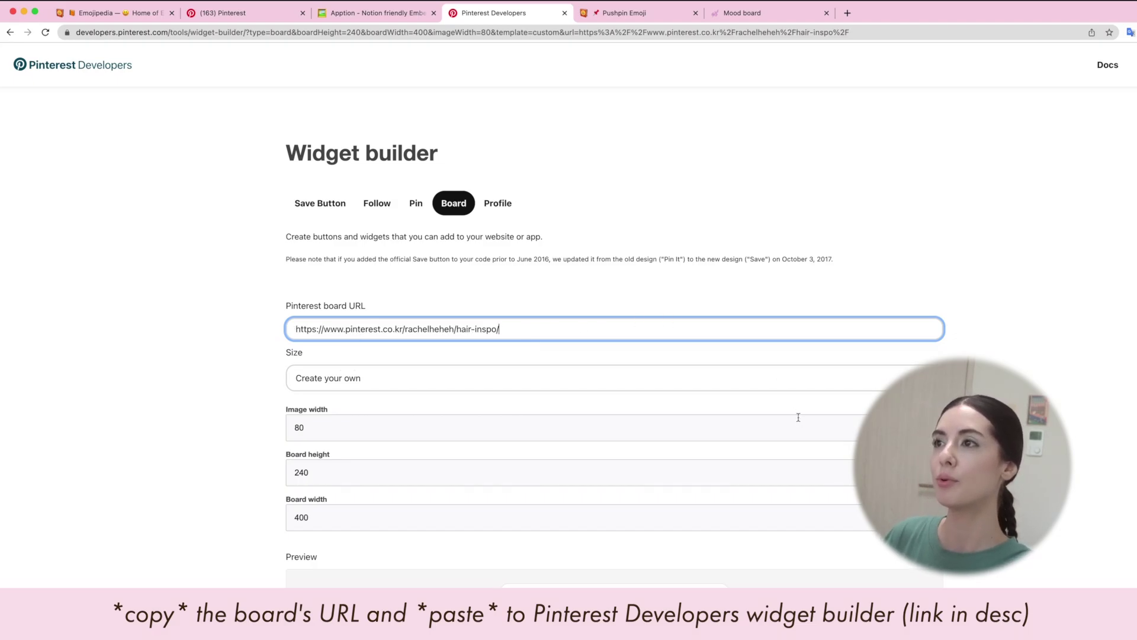
scroll(798, 418, down, 2)
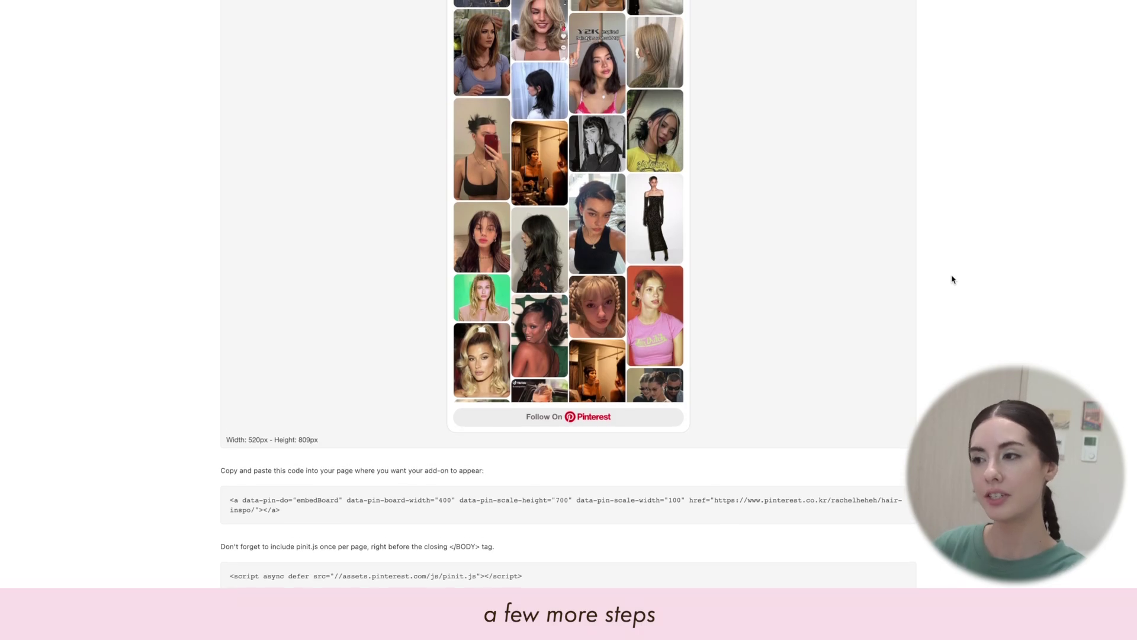
triple_click(282, 515)
key(super+c)
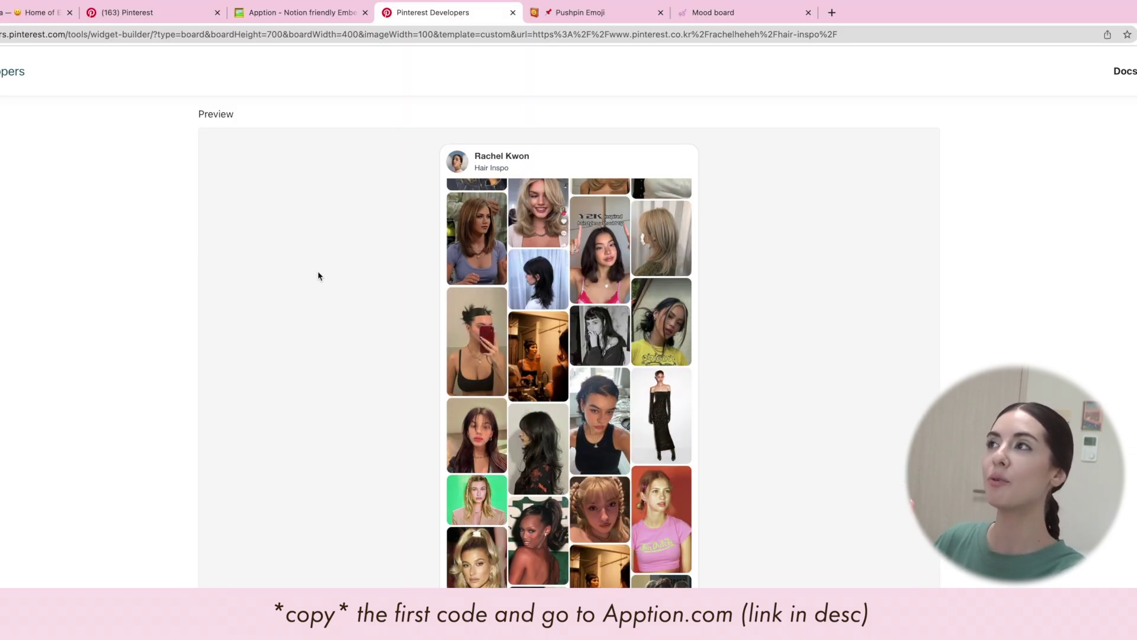
- Switch to Apption, start a DIY Embed URL named "hair inspo" and paste the board's embed code as its HTML code
click(321, 13)
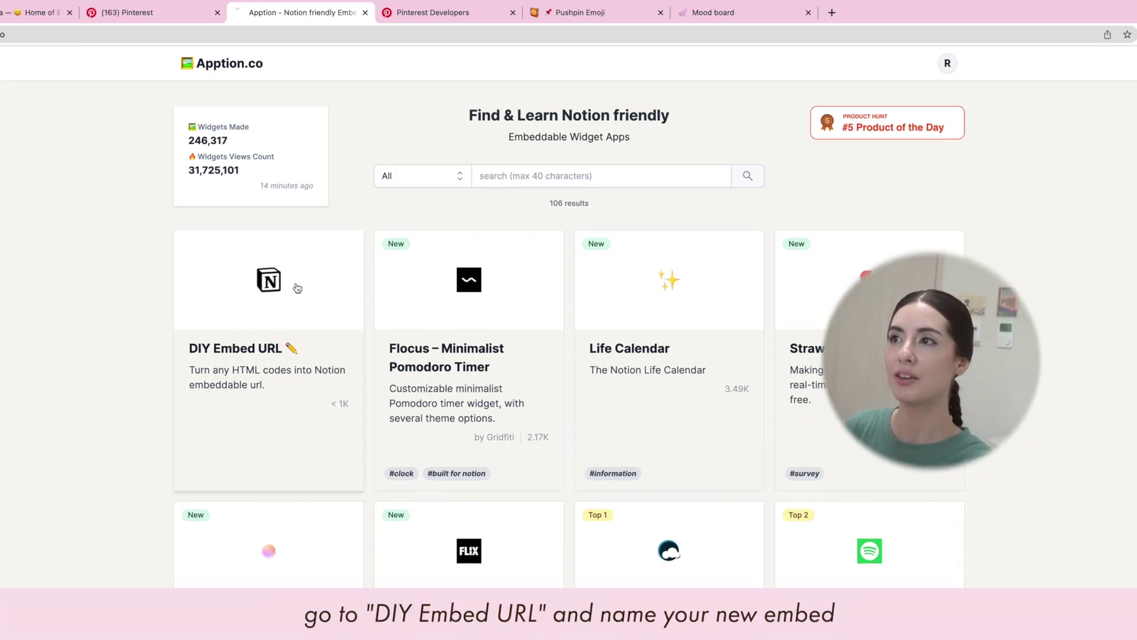
click(435, 271)
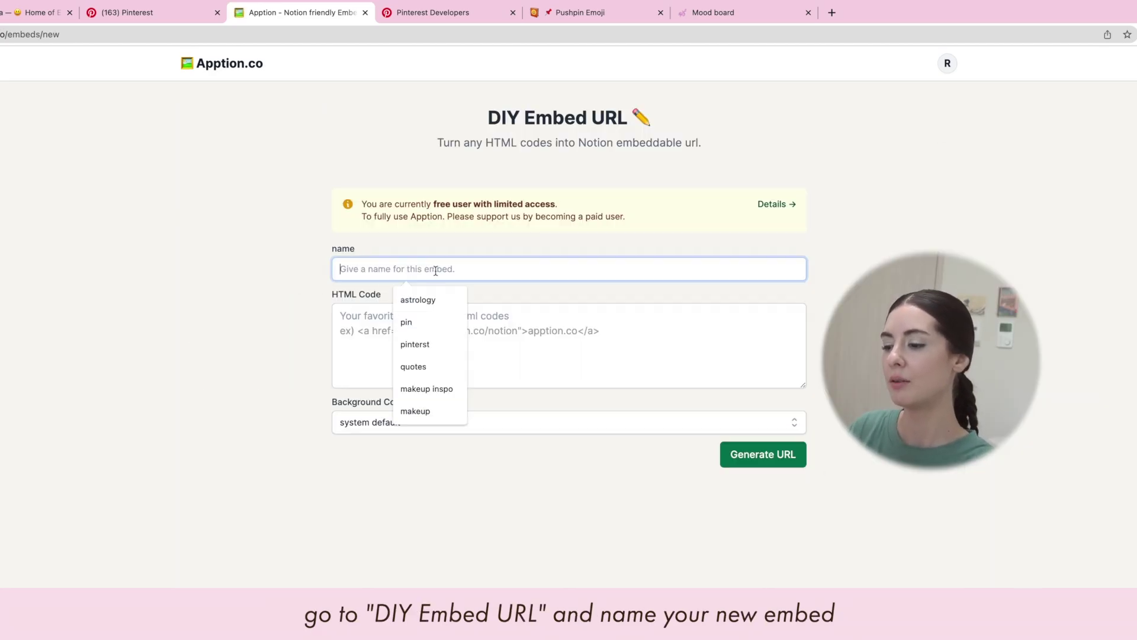
text(hair inspo)
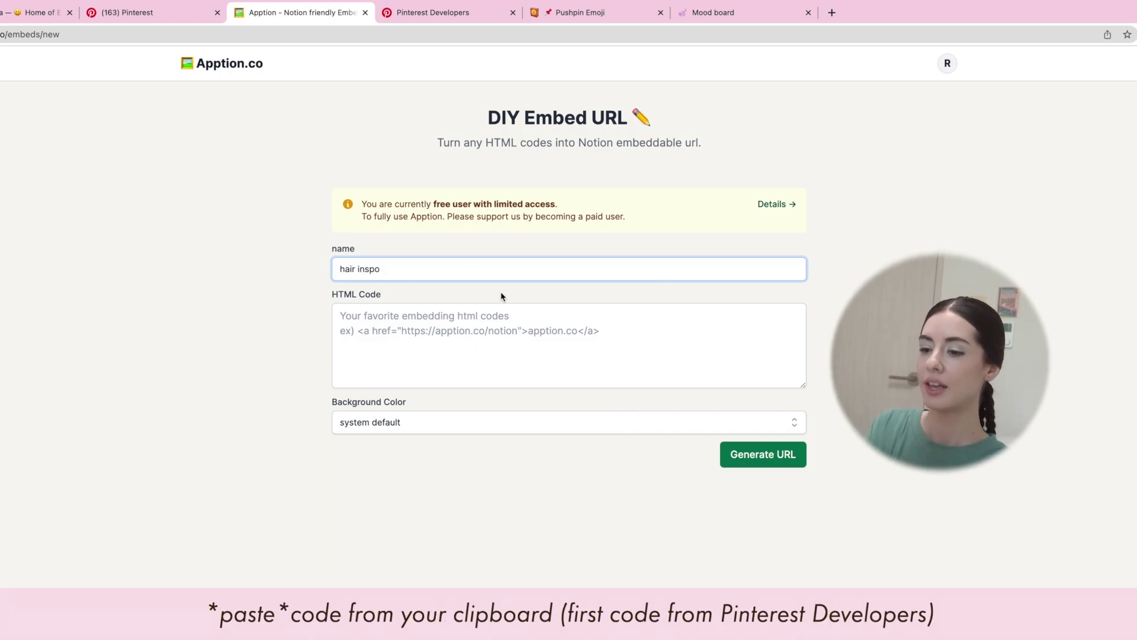
click(488, 333)
key(super+v)
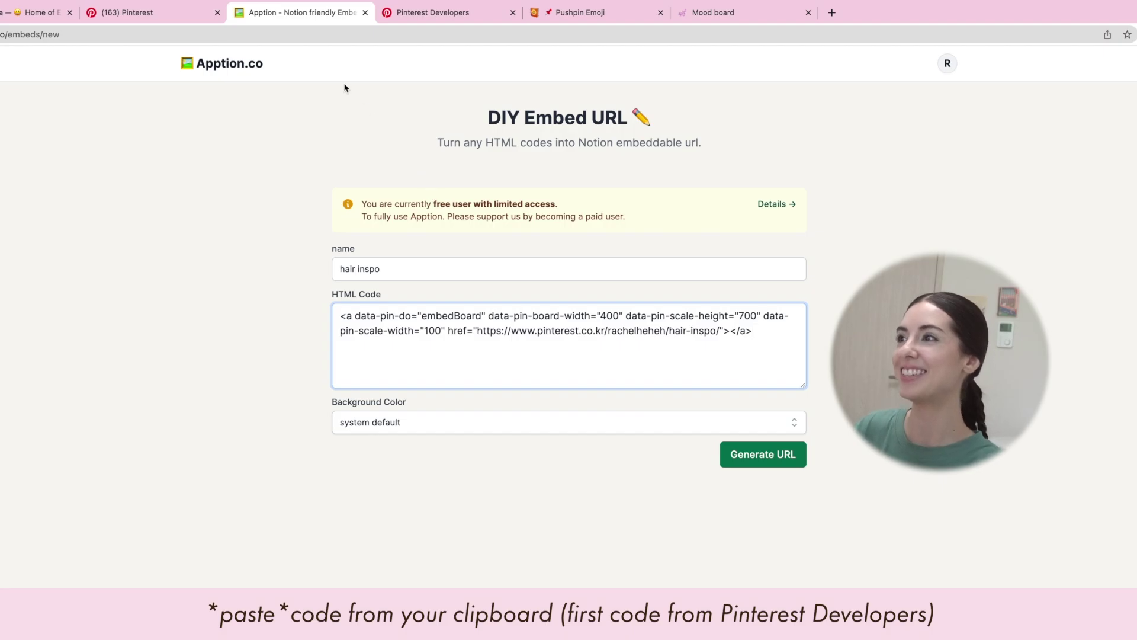
- Copy the pinit.js script from Pinterest Developers and insert it before the closing </a> in Apption's HTML code
click(431, 12)
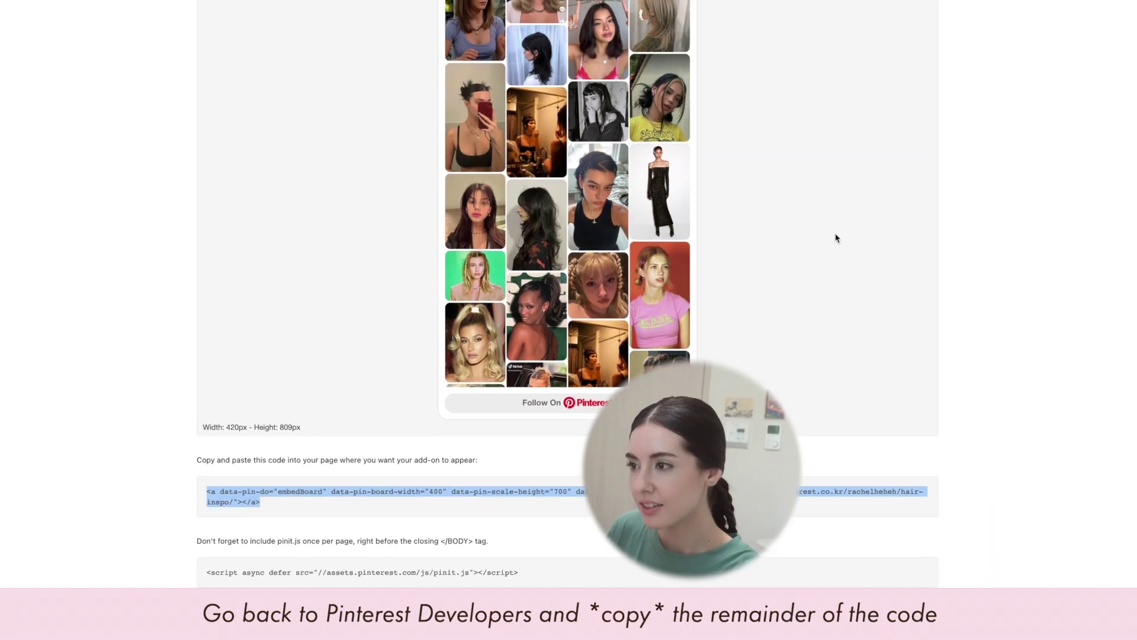
click(507, 547)
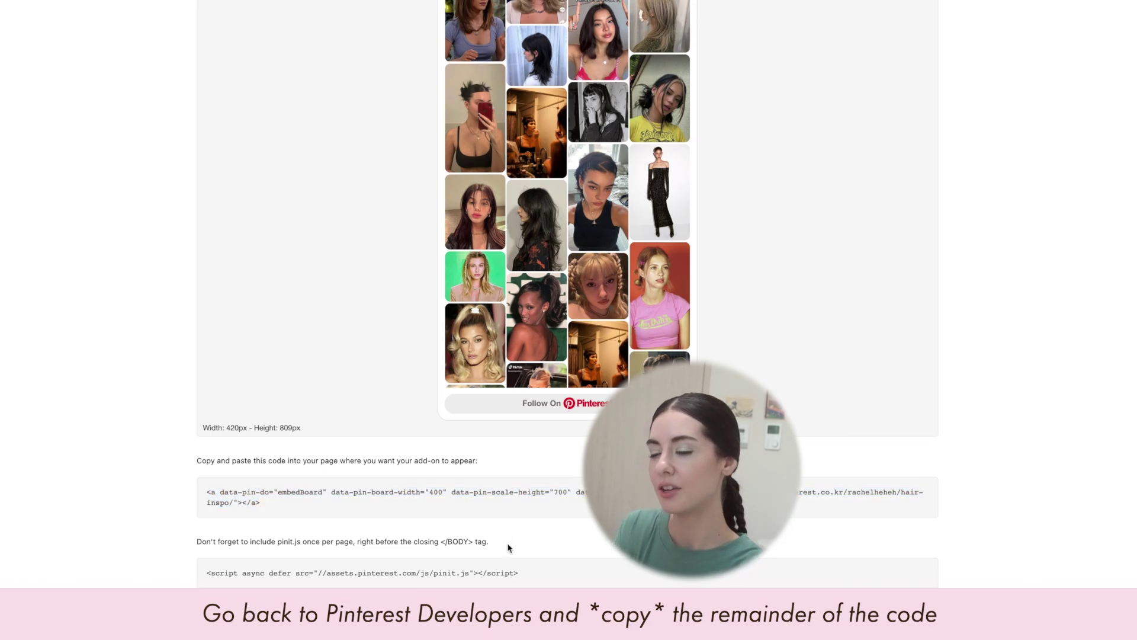
triple_click(548, 578)
key(super+c)
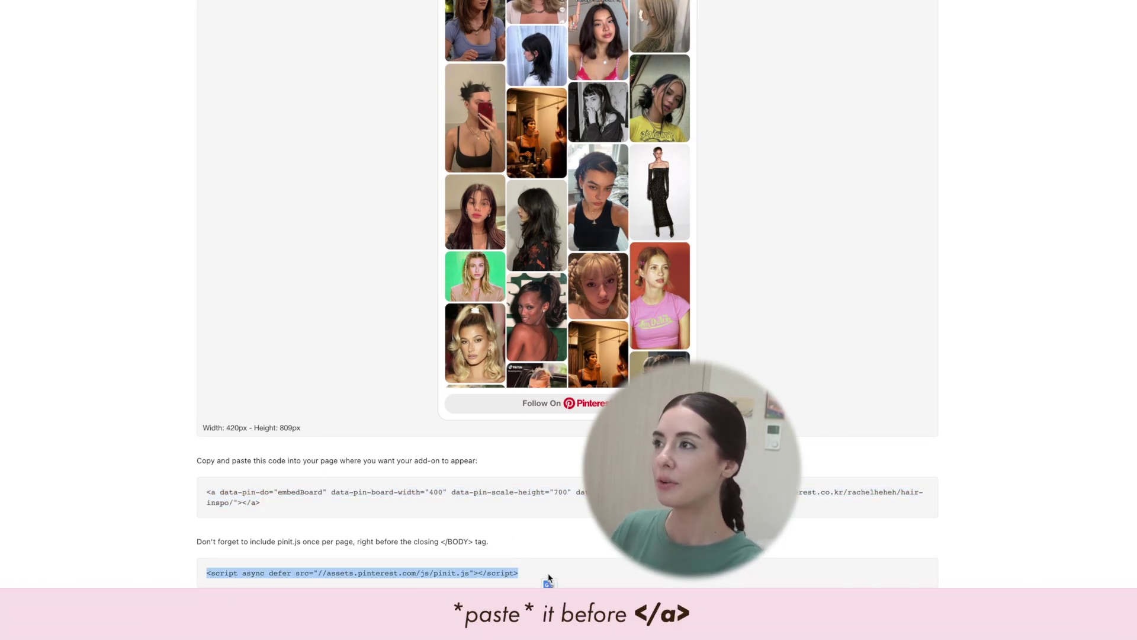
click(300, 13)
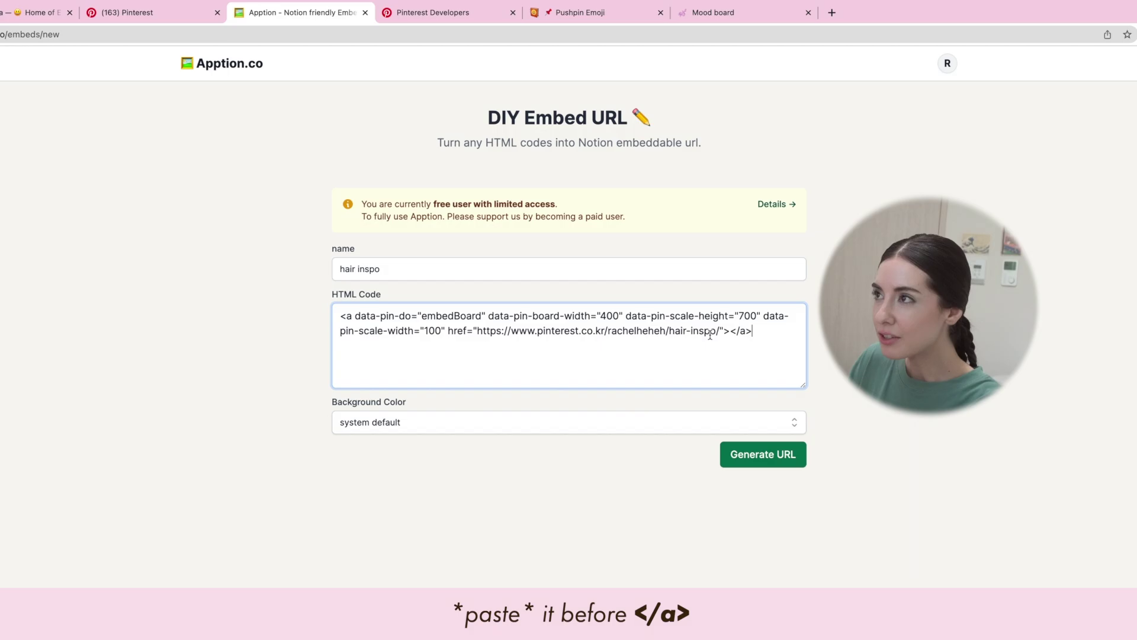
click(726, 329)
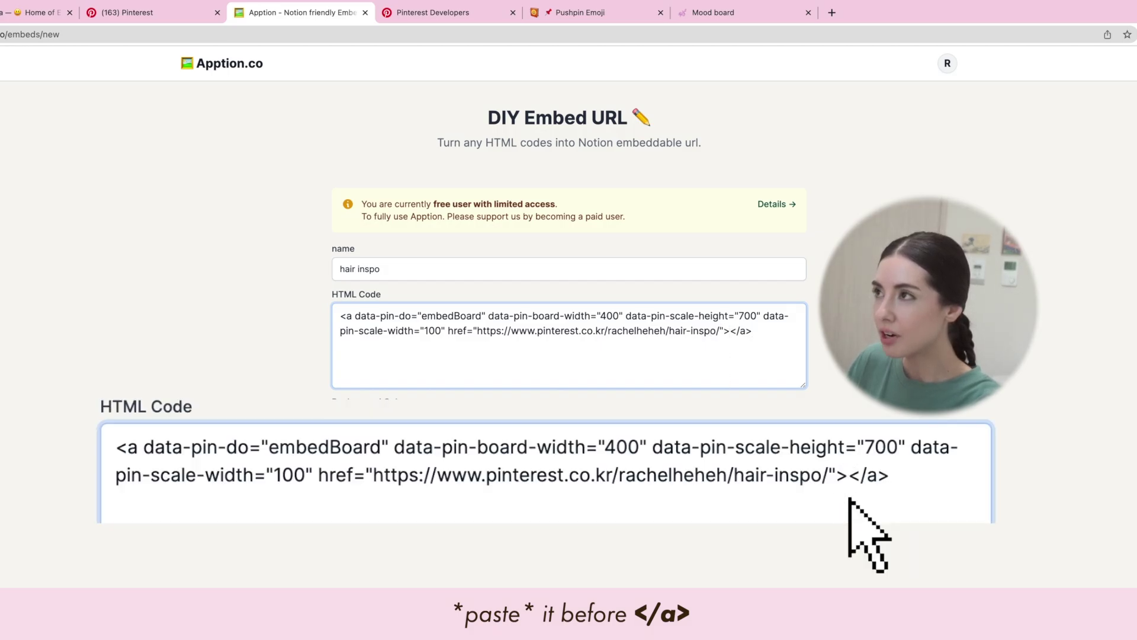
key(super+v)
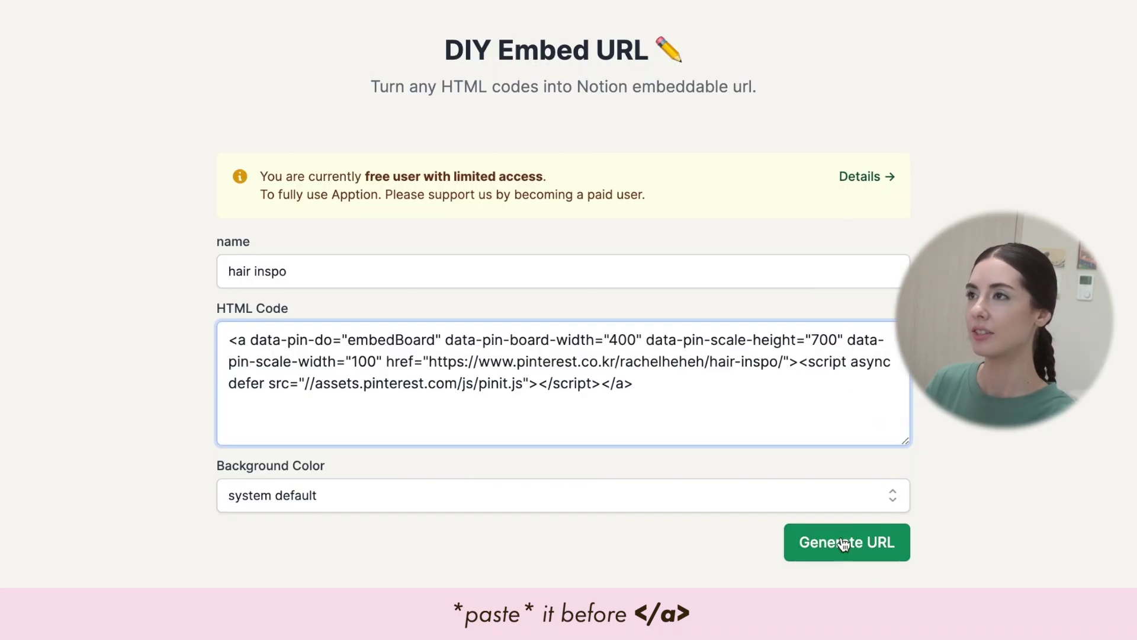
- Generate the hair inspo embed URL, copy it and add it as an embed below the images on Notion's Mood board page
click(844, 543)
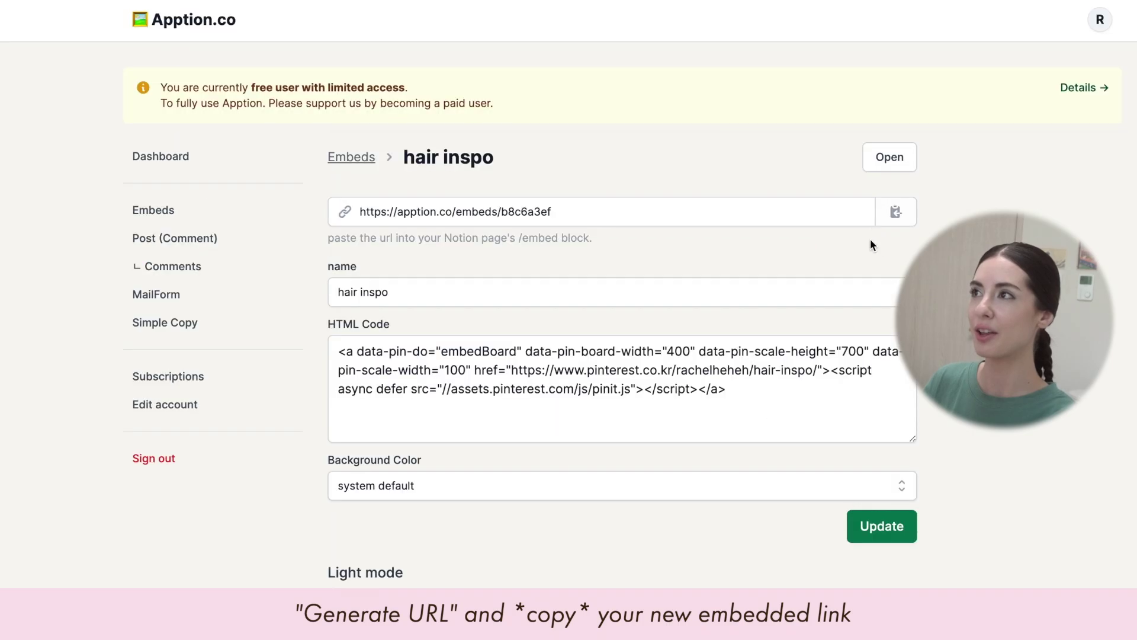
click(894, 219)
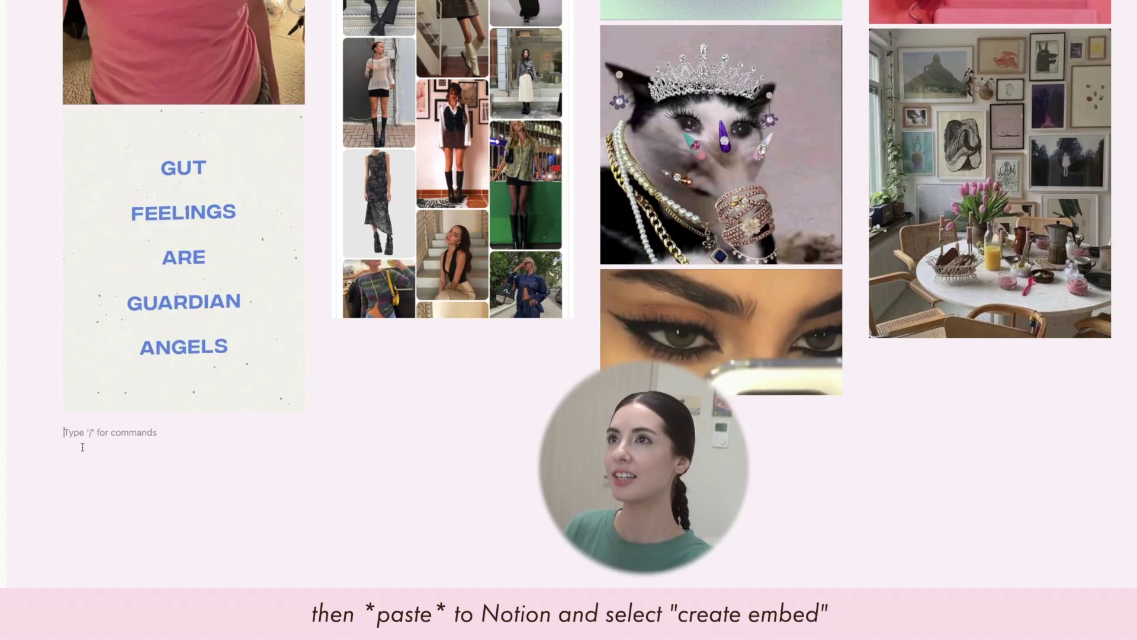
key(ctrl+v)
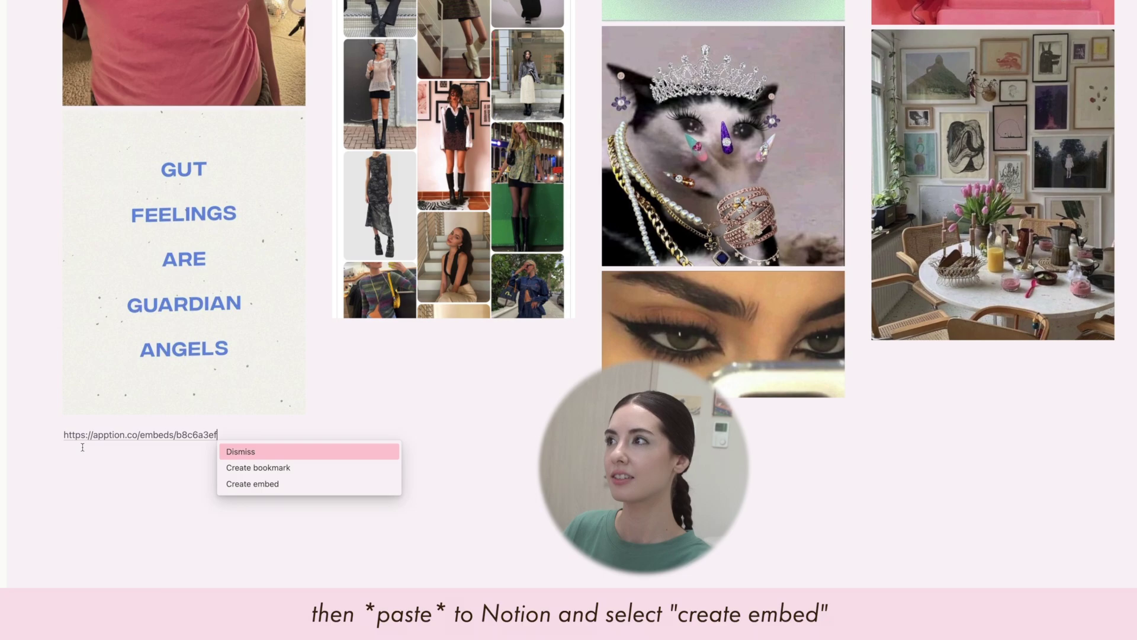
click(250, 484)
- Resize the embedded Hair Inspo board on the Mood board page to make it taller and wider
scroll(770, 337, down, 2)
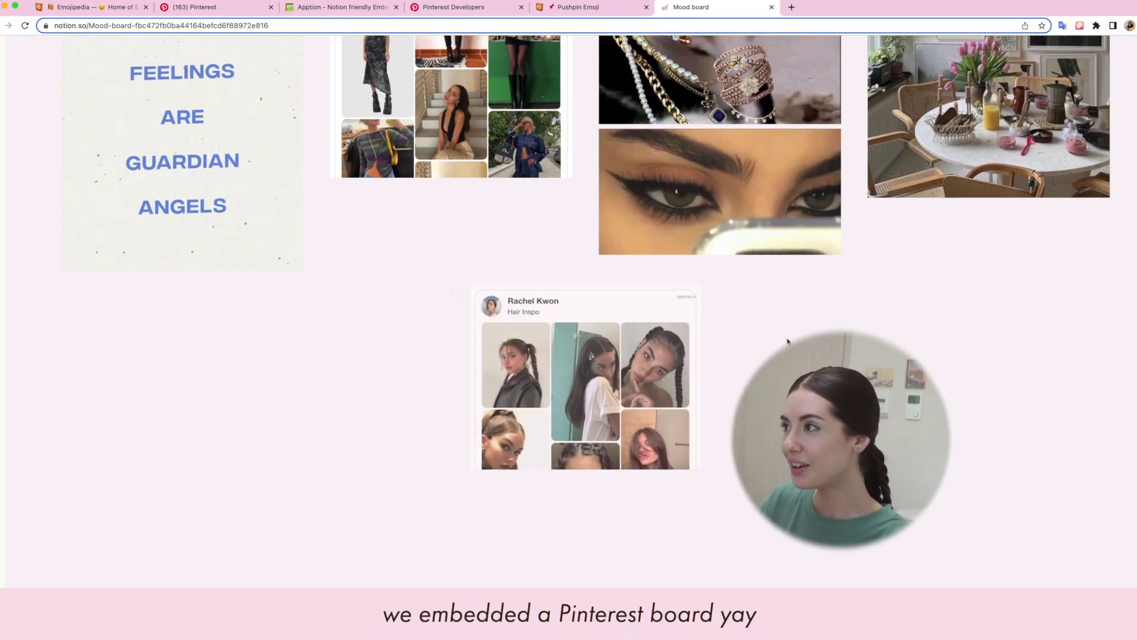
drag(617, 463, 592, 583)
scroll(568, 308, down, 3)
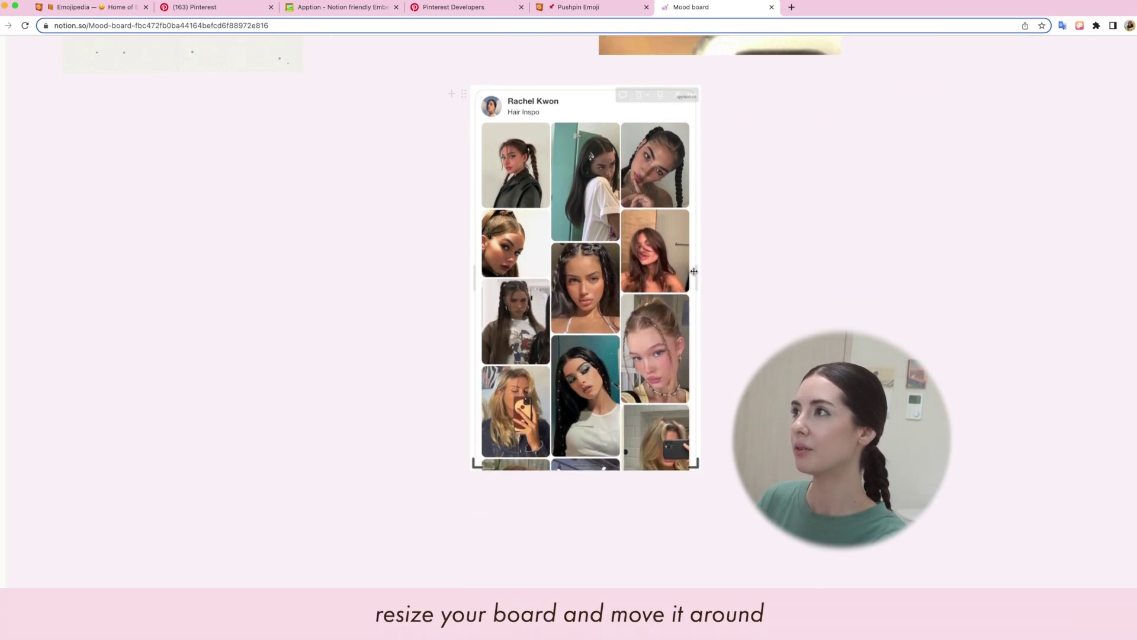
drag(697, 271, 763, 278)
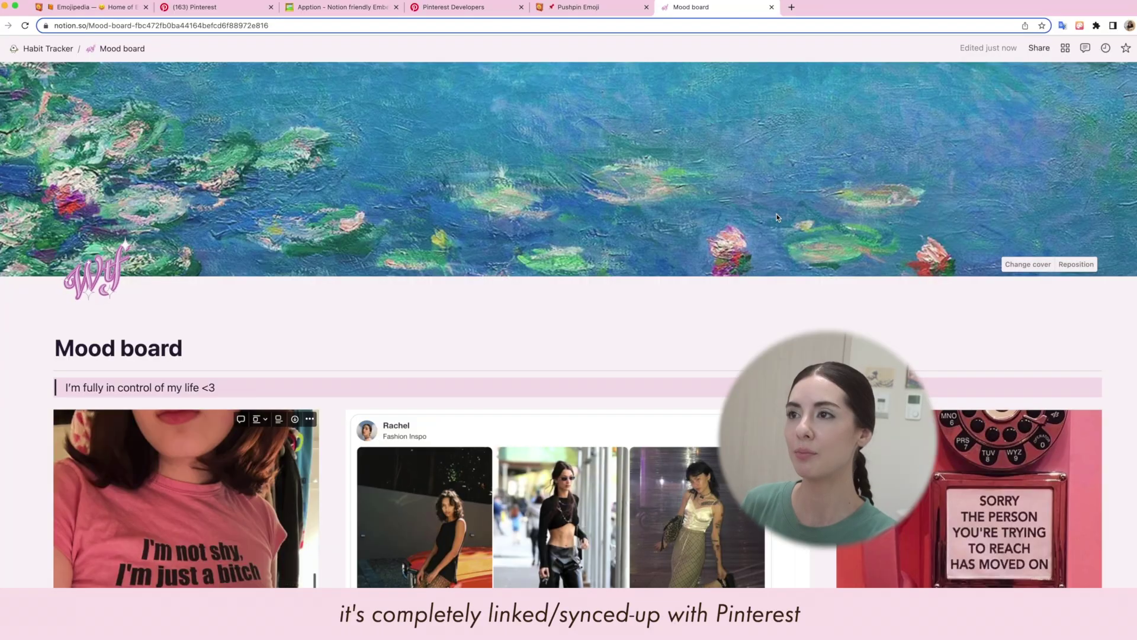
- Examine the pins in the Mood board page's embedded Fashion Inspo board and try opening one of them
scroll(778, 217, down, 3)
scroll(778, 217, down, 2)
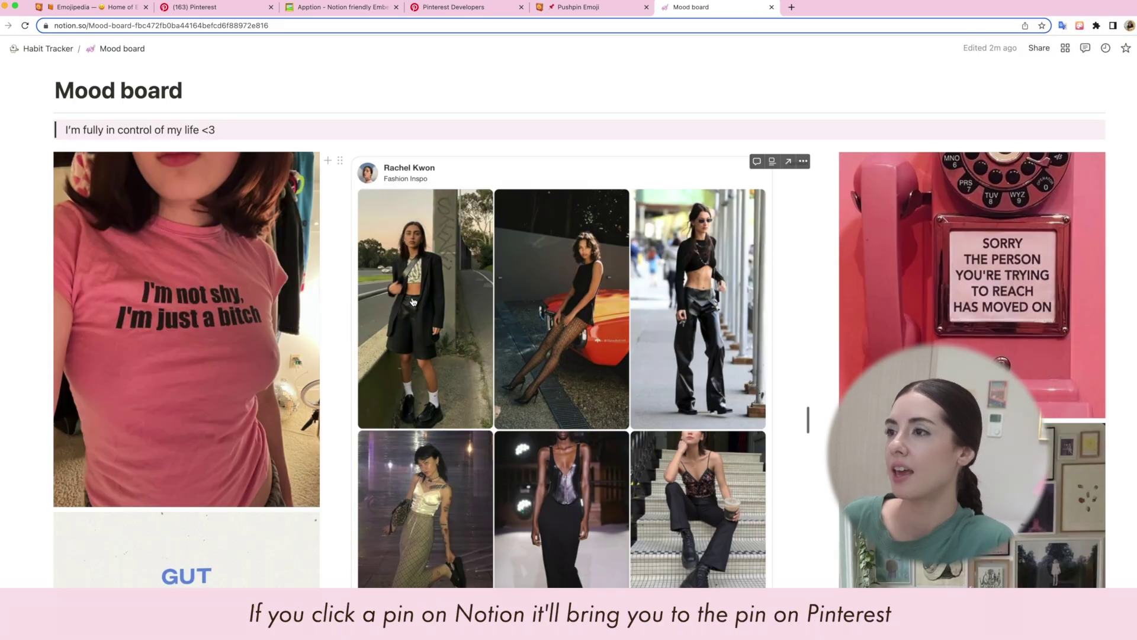
scroll(460, 297, down, 3)
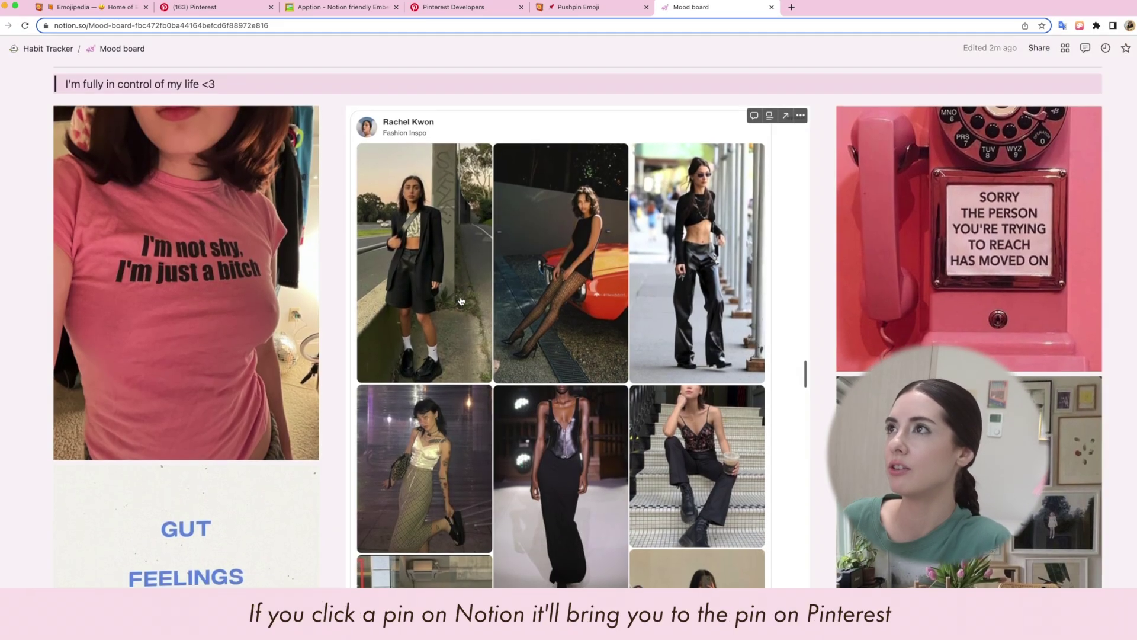
click(536, 424)
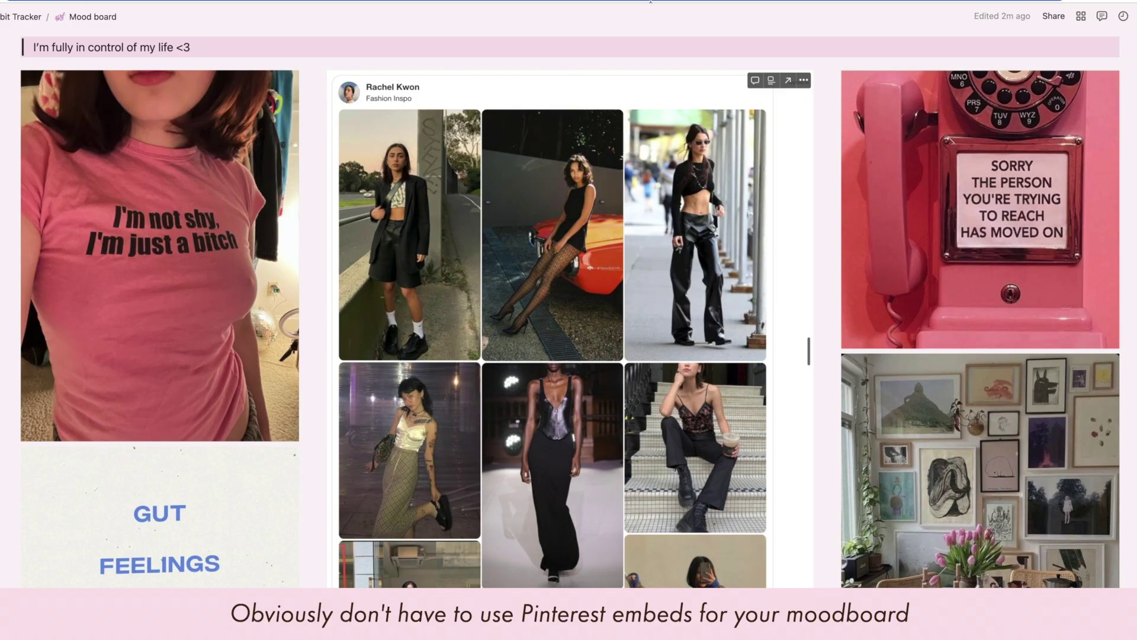
scroll(687, 164, up, 1)
scroll(700, 164, down, 4)
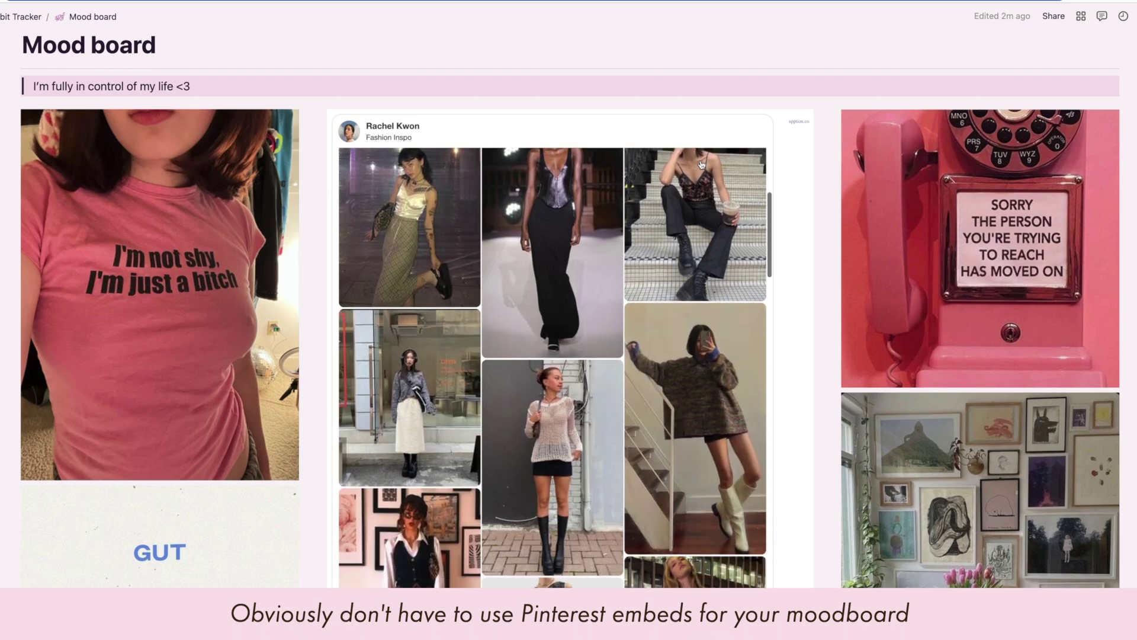
scroll(701, 166, down, 6)
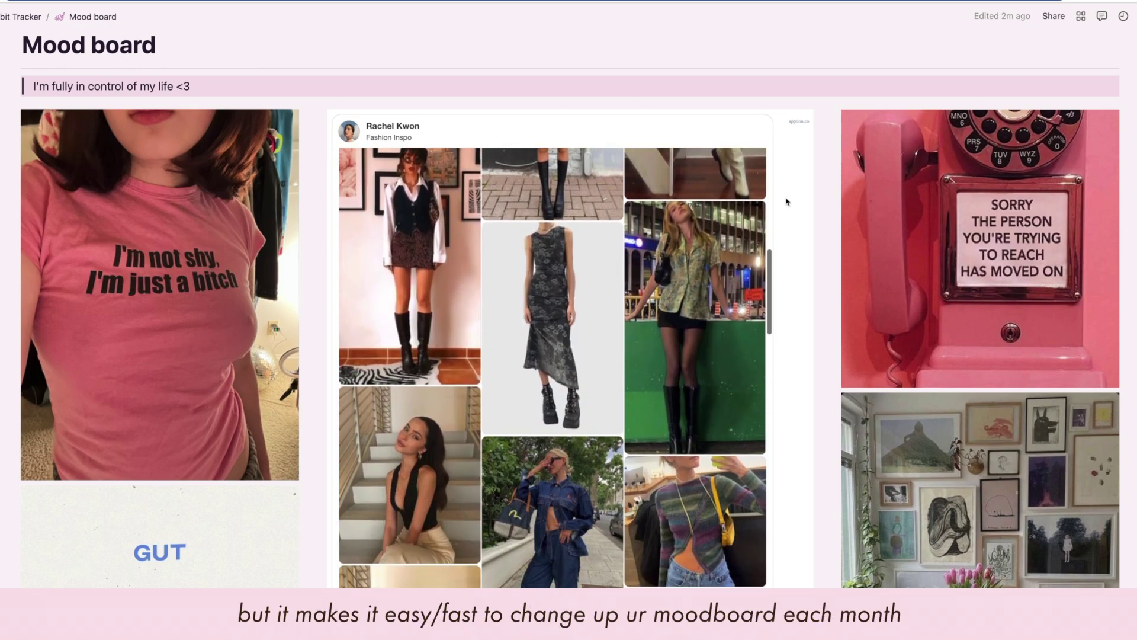
scroll(709, 283, down, 10)
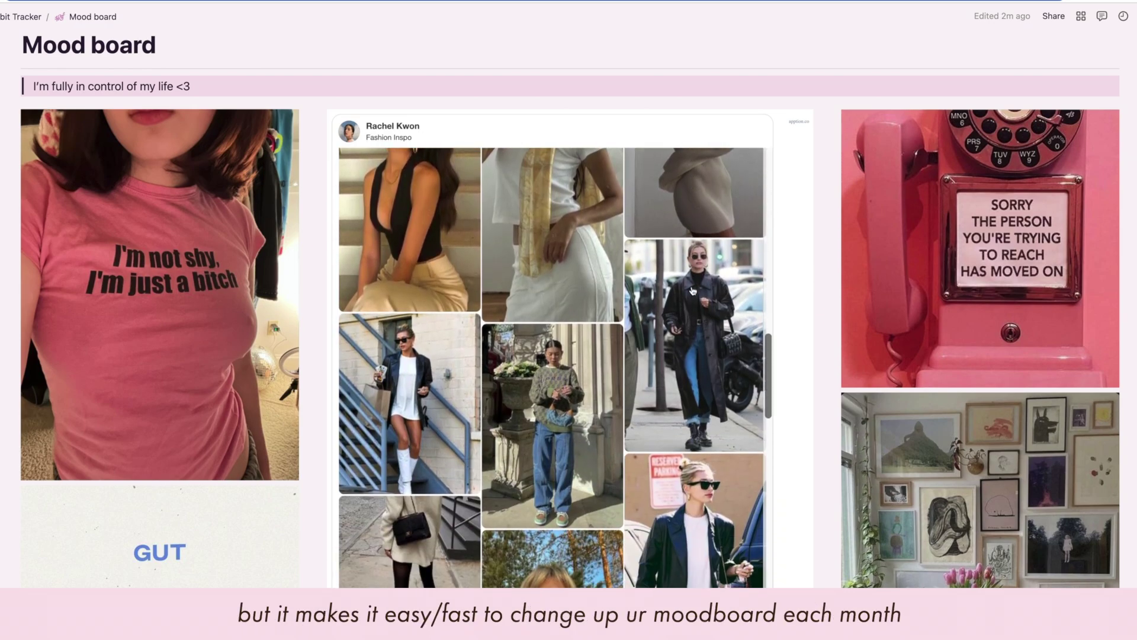
scroll(692, 290, down, 3)
scroll(826, 316, down, 5)
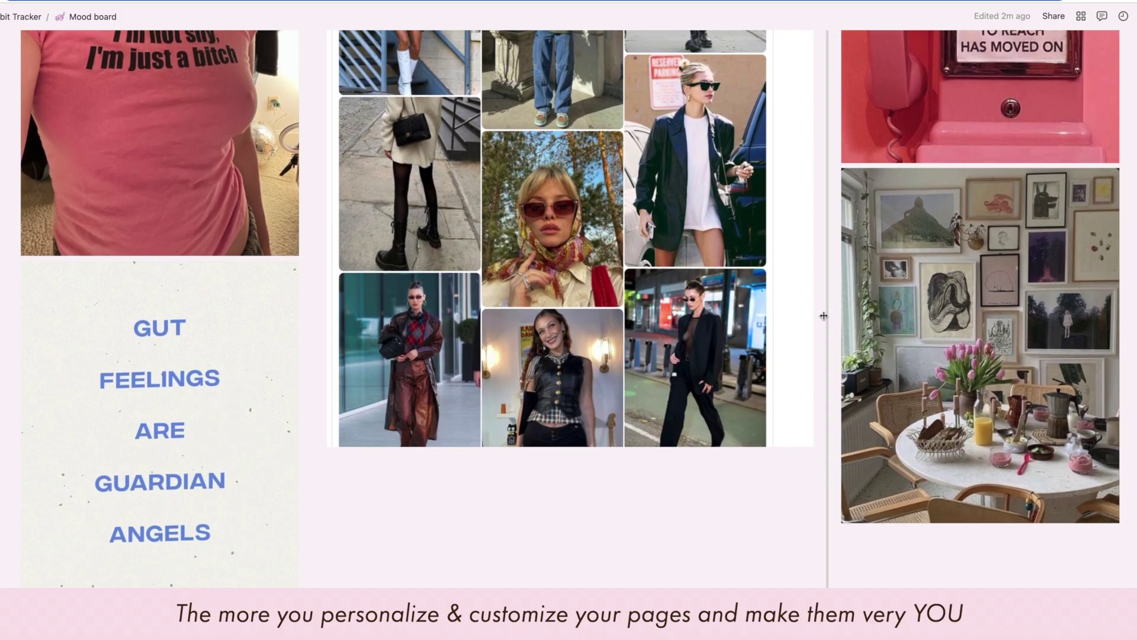